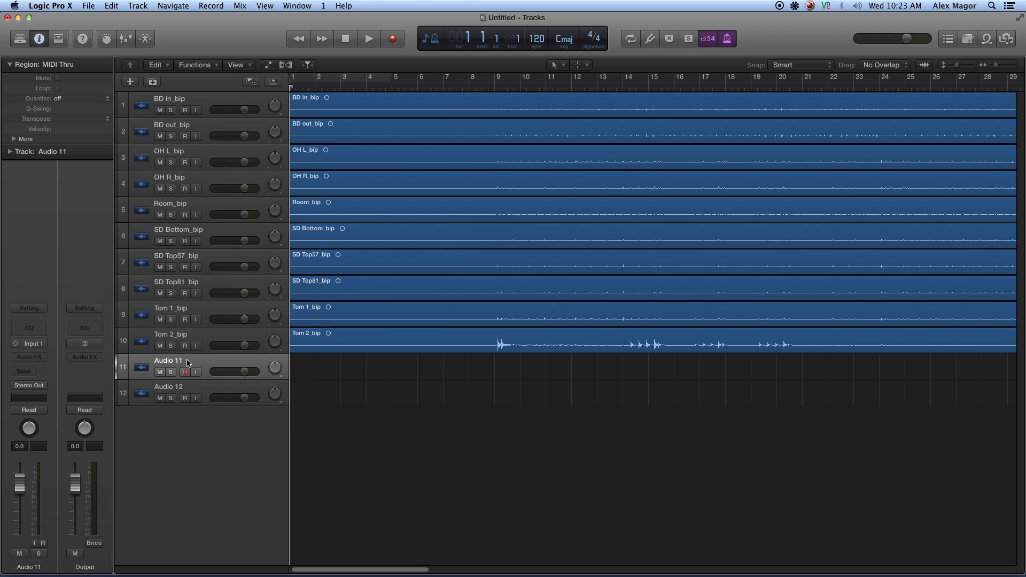
# Delete the two empty tracks, Audio 11 and Audio 12, leaving only the recorded drum tracks
pyautogui.press('Delete')
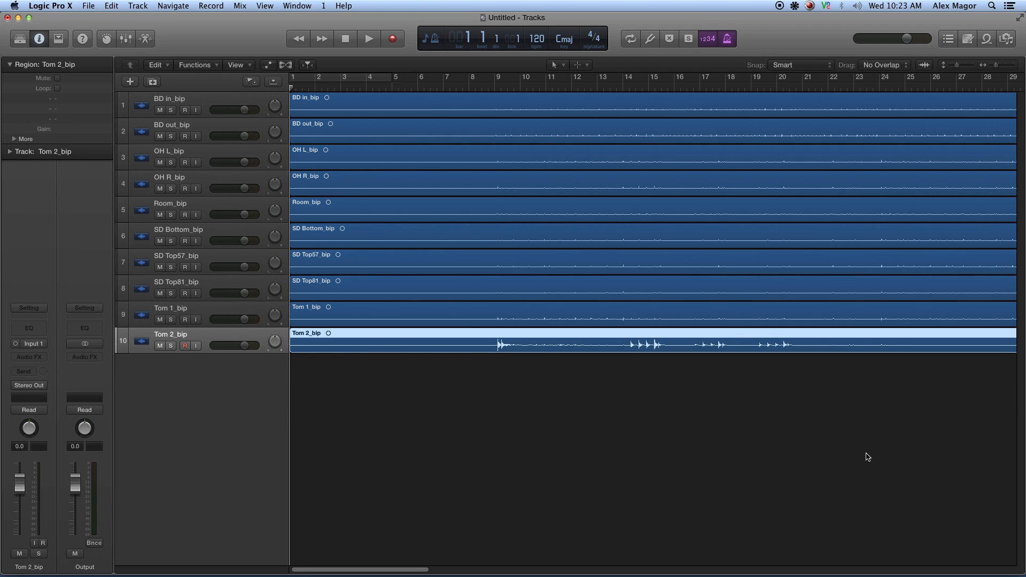
pyautogui.press('z')
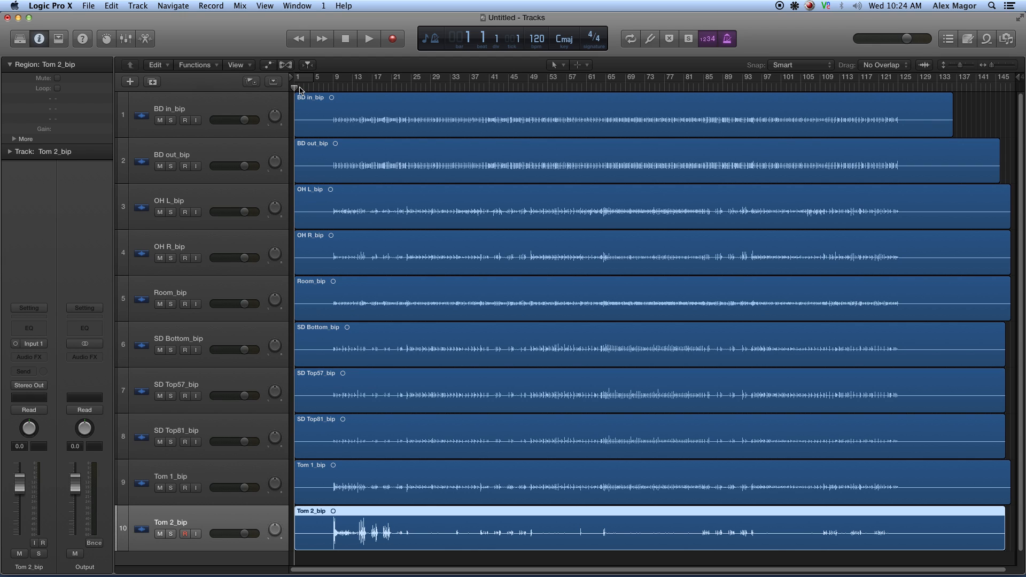
pyautogui.press('super+Right')
pyautogui.press('super+Right')
pyautogui.press('super+Right')
pyautogui.press('super+Right')
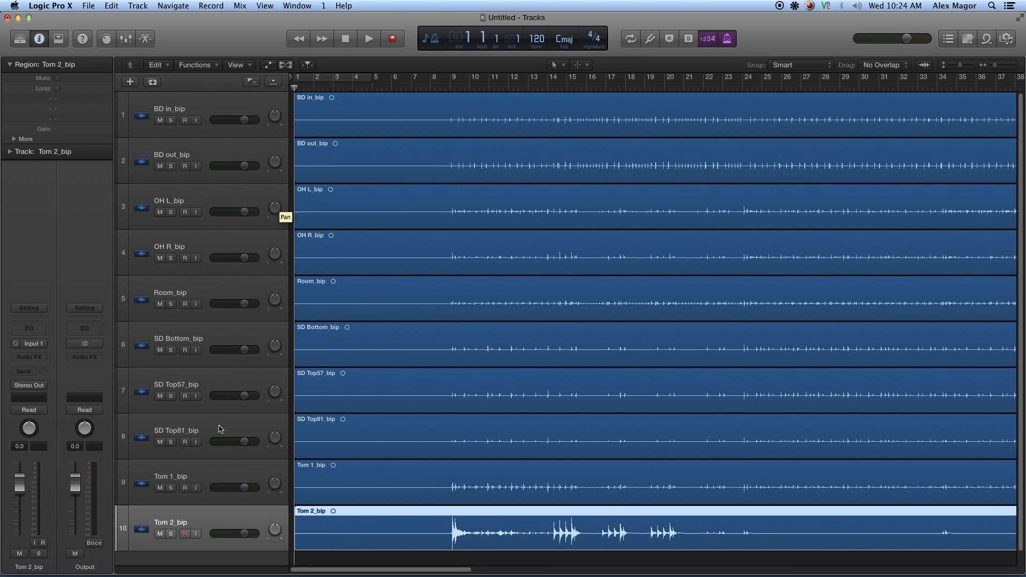
# Assign all ten drum channels, from BD in_bip to Tom 2_bip, to the new Group 1 in the mixer
pyautogui.press('x')
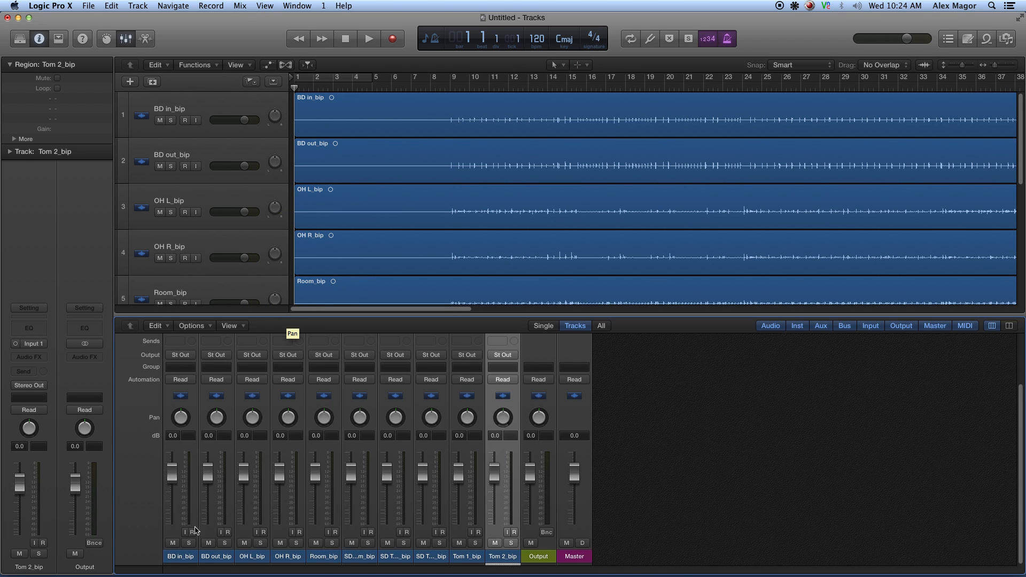
pyautogui.moveTo(183, 557); pyautogui.dragTo(511, 563)
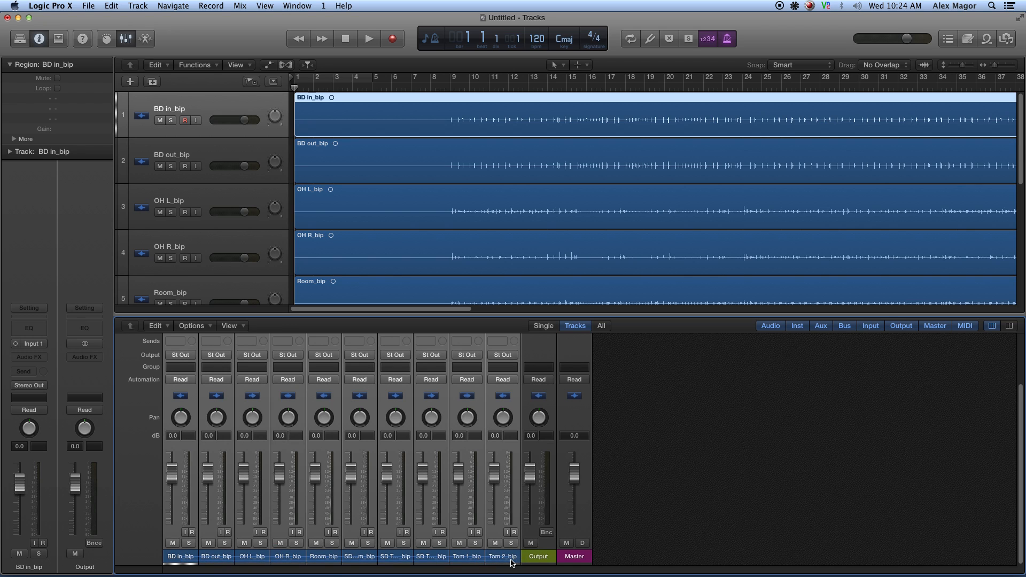
pyautogui.click(180, 368)
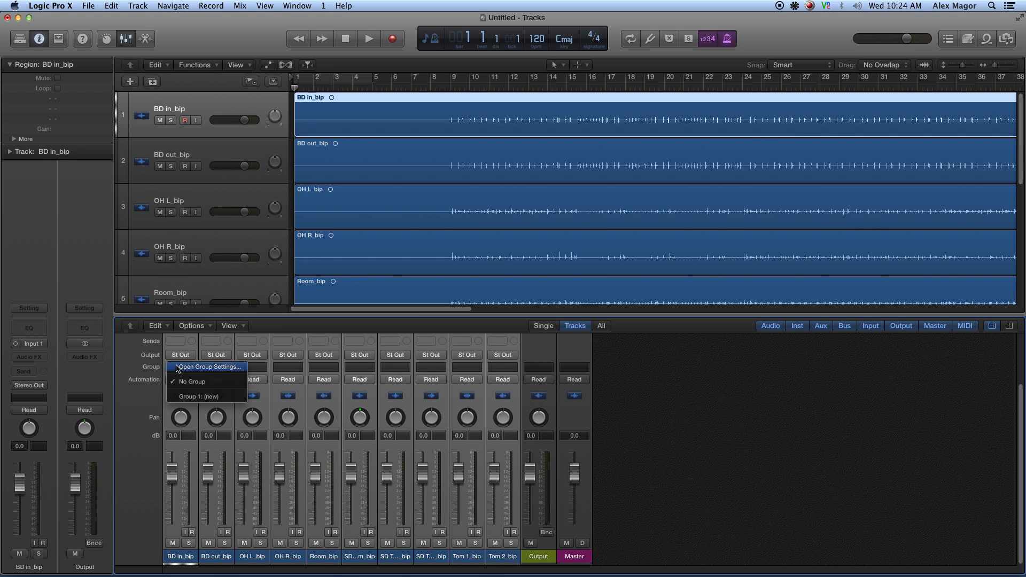
pyautogui.click(190, 398)
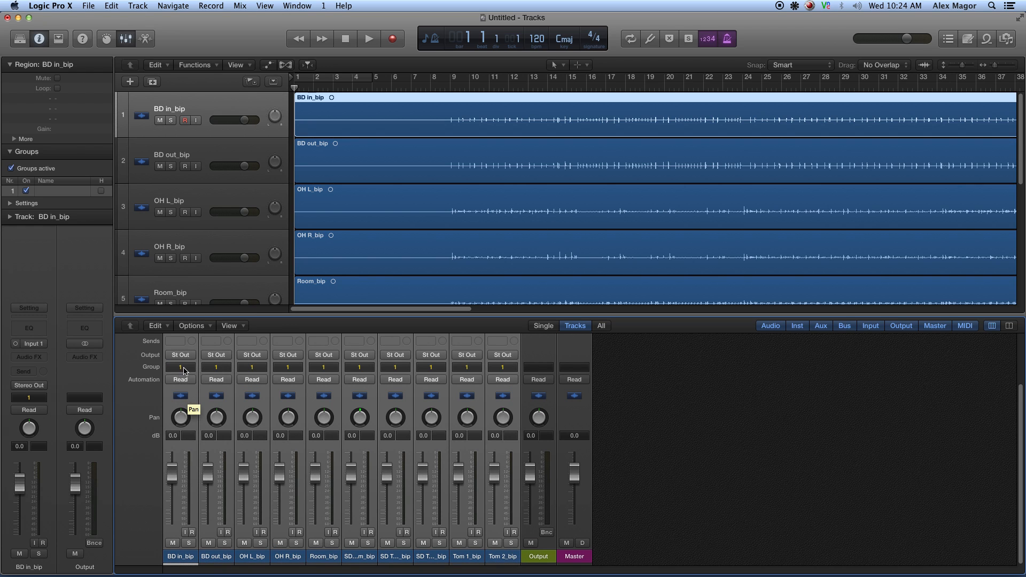
# Enable Editing (Selection) and Phase-Locked Audio in the settings of Group 1, then close the settings and the mixer
pyautogui.click(185, 369)
pyautogui.click(207, 369)
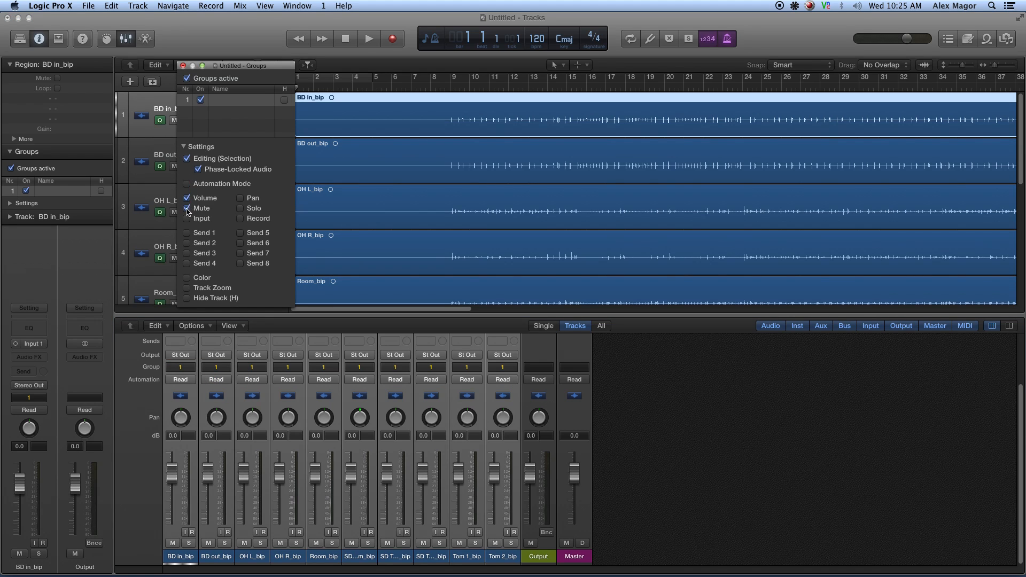
pyautogui.click(184, 66)
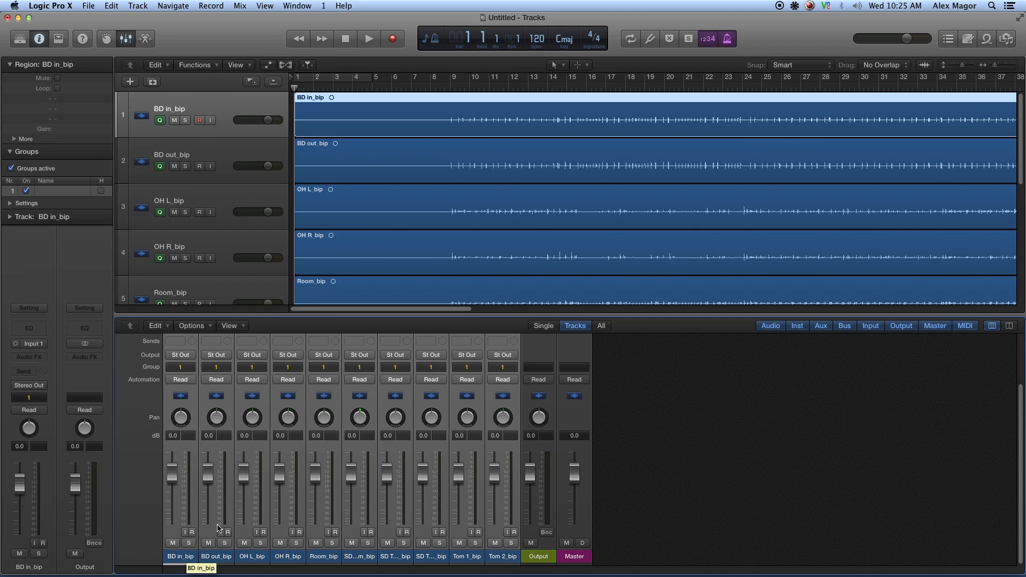
pyautogui.press('x')
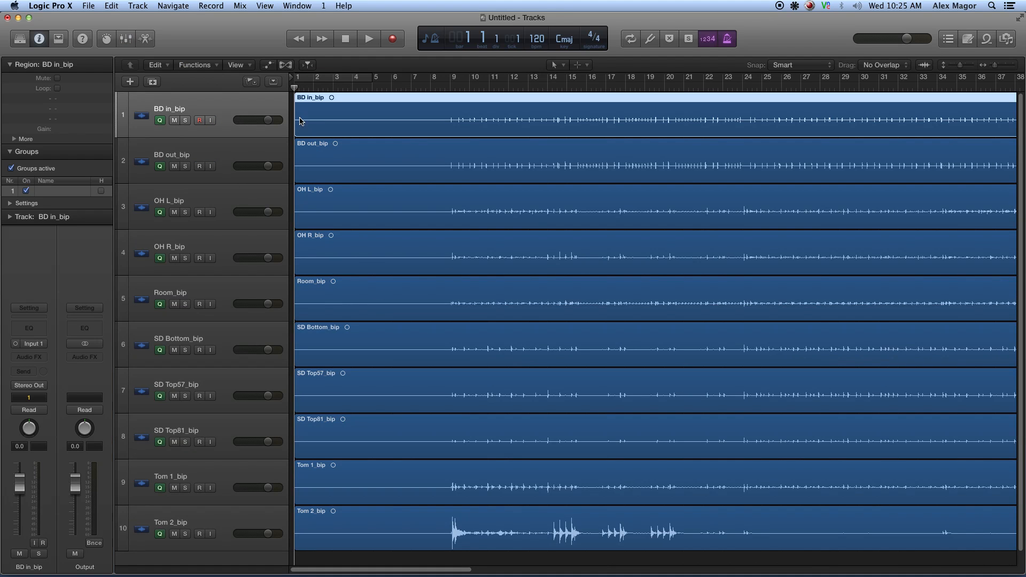
# Trim the silent beginning of all ten grouped drum regions to just before the first hits, shortly after bar 8
pyautogui.click(319, 121)
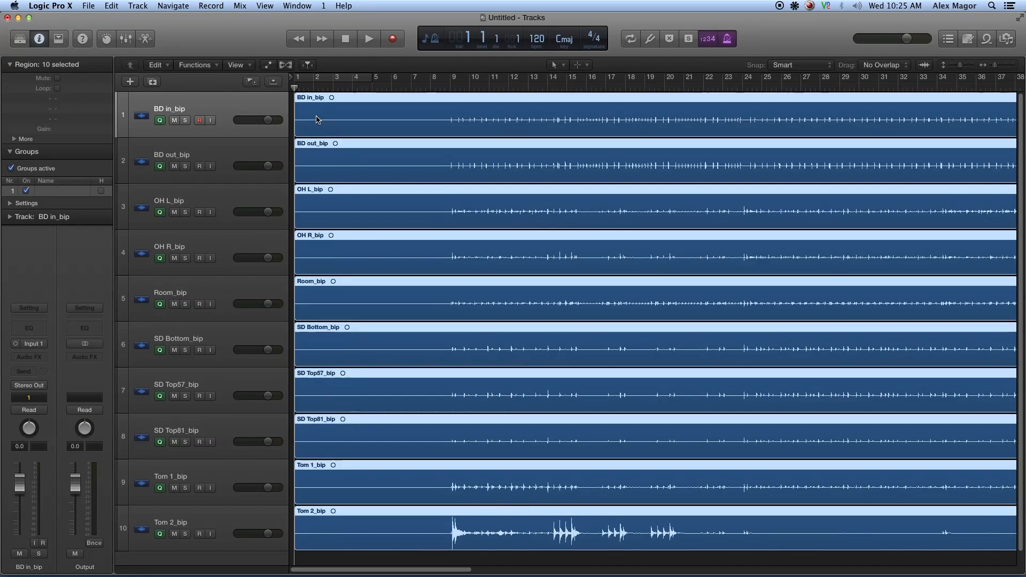
pyautogui.moveTo(303, 129); pyautogui.dragTo(446, 128)
pyautogui.click(436, 88)
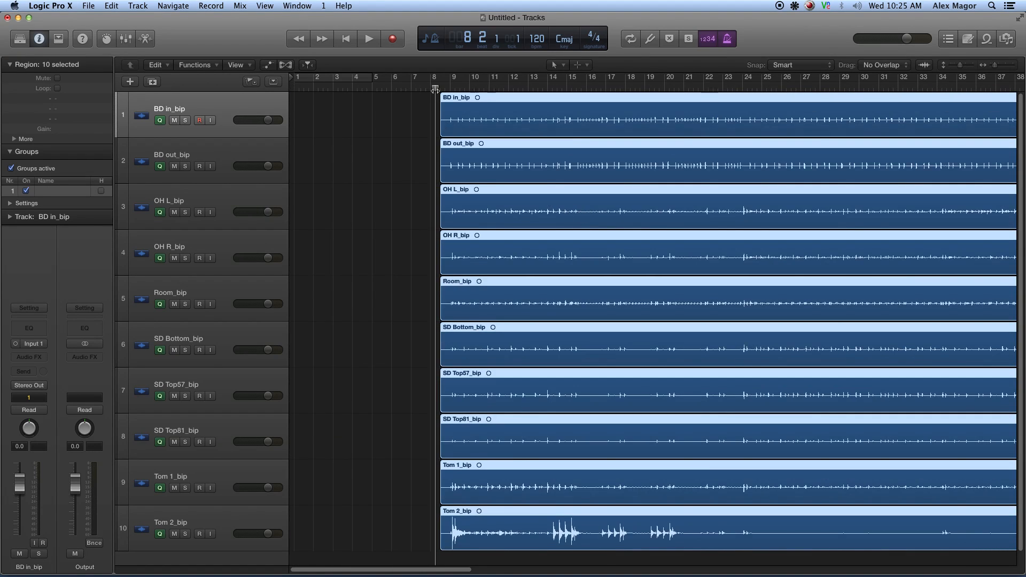
# Cut the trimmed drum regions and paste them at the start of the project, at bar 1
pyautogui.scroll(5, 435, 112)
pyautogui.scroll(2, 435, 111)
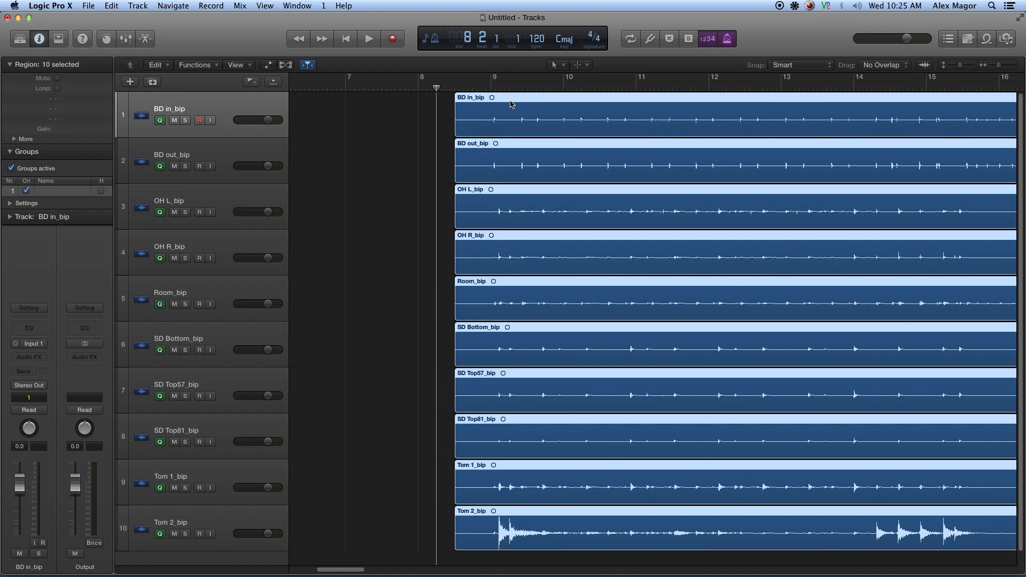
pyautogui.press('Delete')
pyautogui.press('Return')
pyautogui.press('super+z')
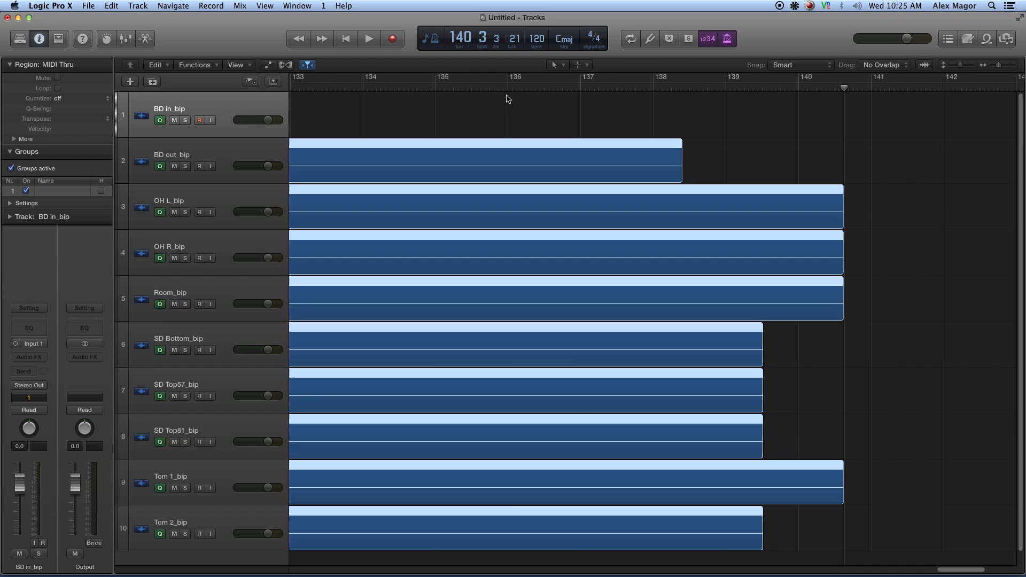
pyautogui.press('Return')
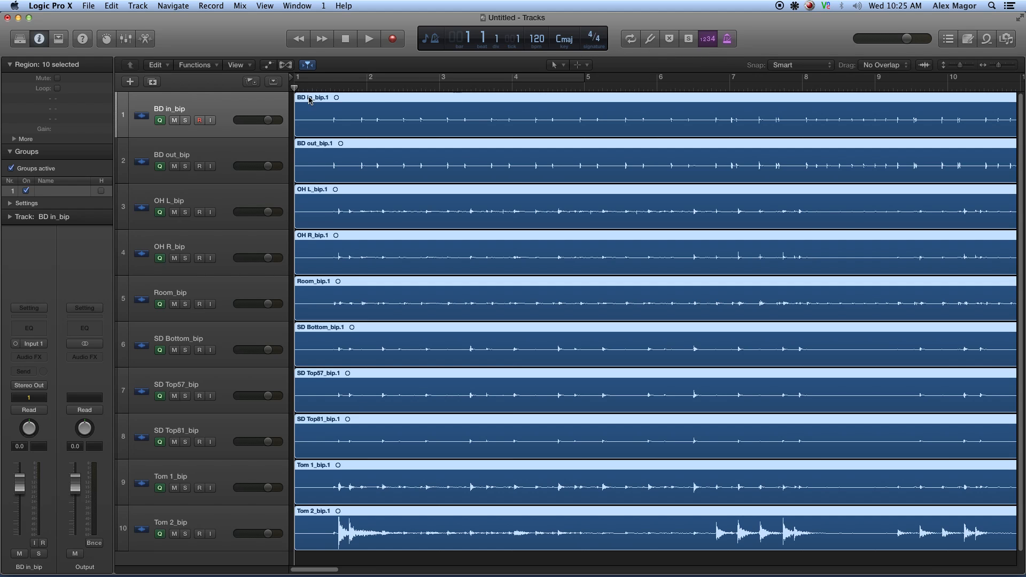
# Play the drum recording from the start to judge its tempo, and return the playhead to bar 1
pyautogui.press('space')
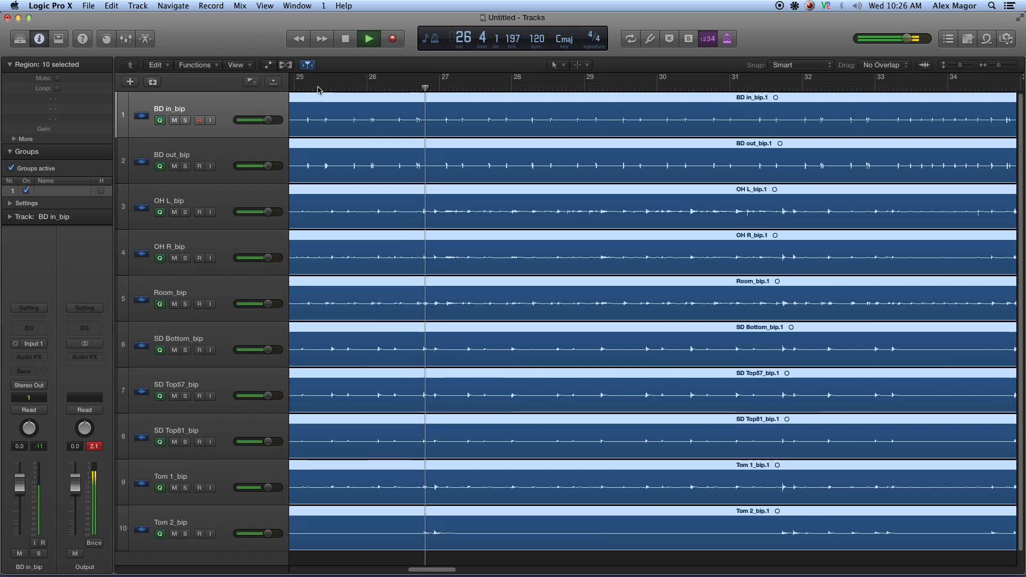
pyautogui.press('space')
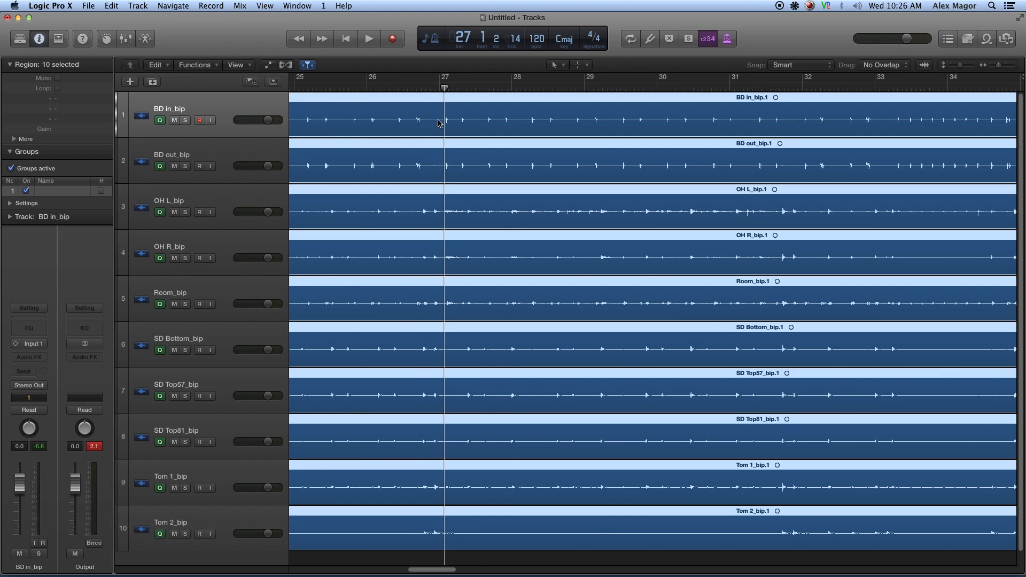
pyautogui.press('z')
pyautogui.press('Return')
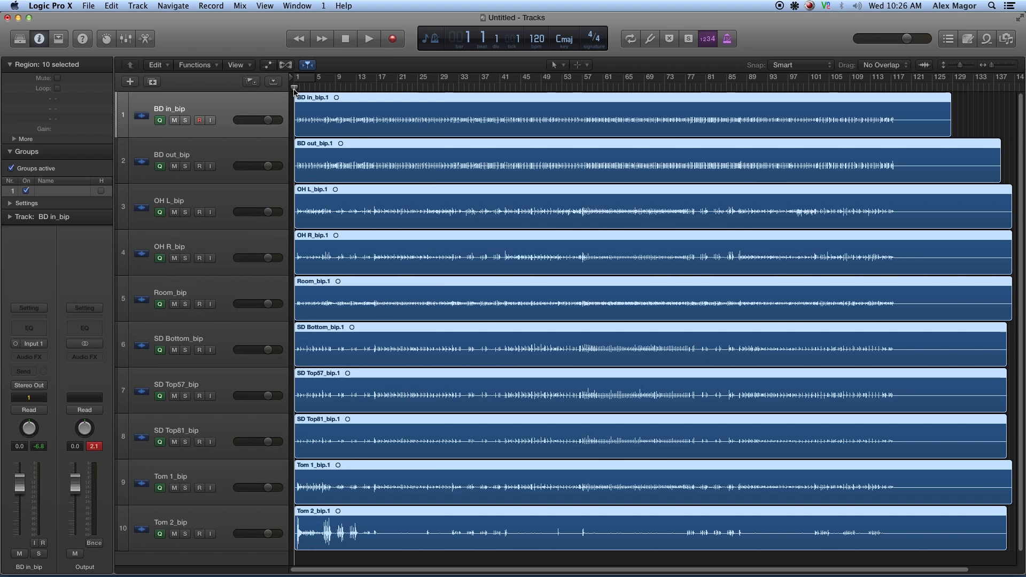
# Audition the opening drum bars and set the project tempo to 97 bpm
pyautogui.moveTo(294, 94); pyautogui.dragTo(303, 146)
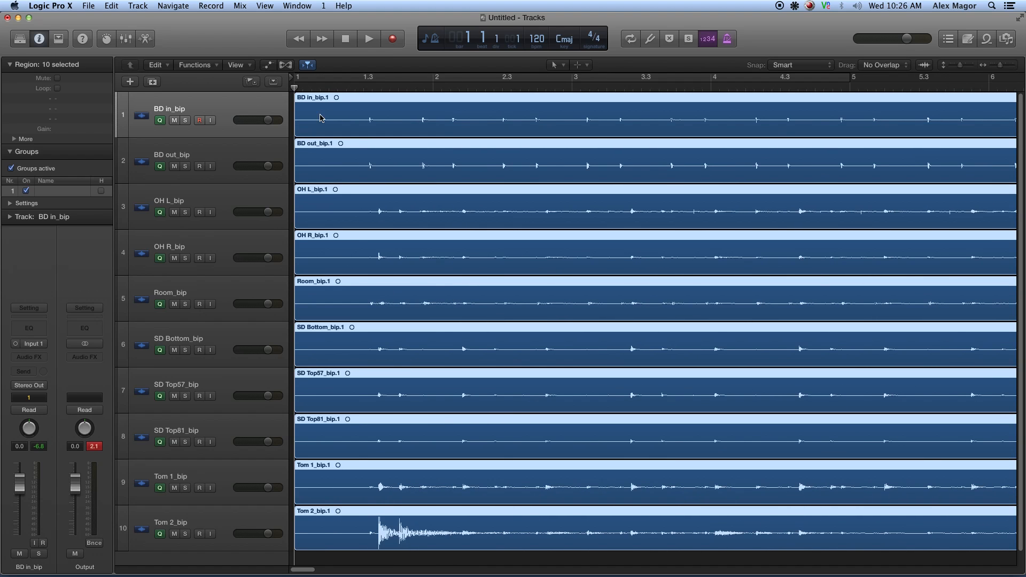
pyautogui.click(356, 88)
pyautogui.press('space')
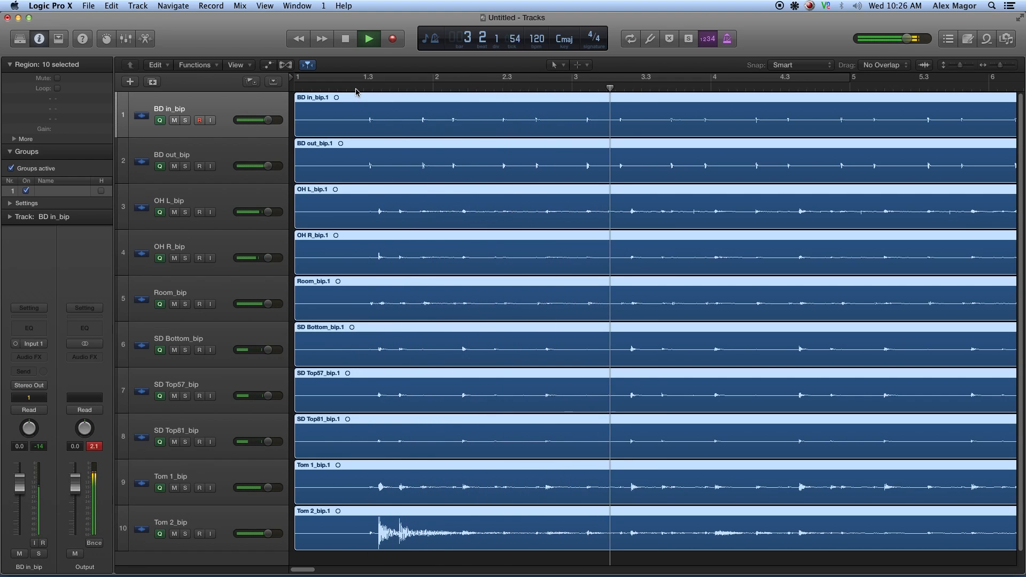
pyautogui.press('space')
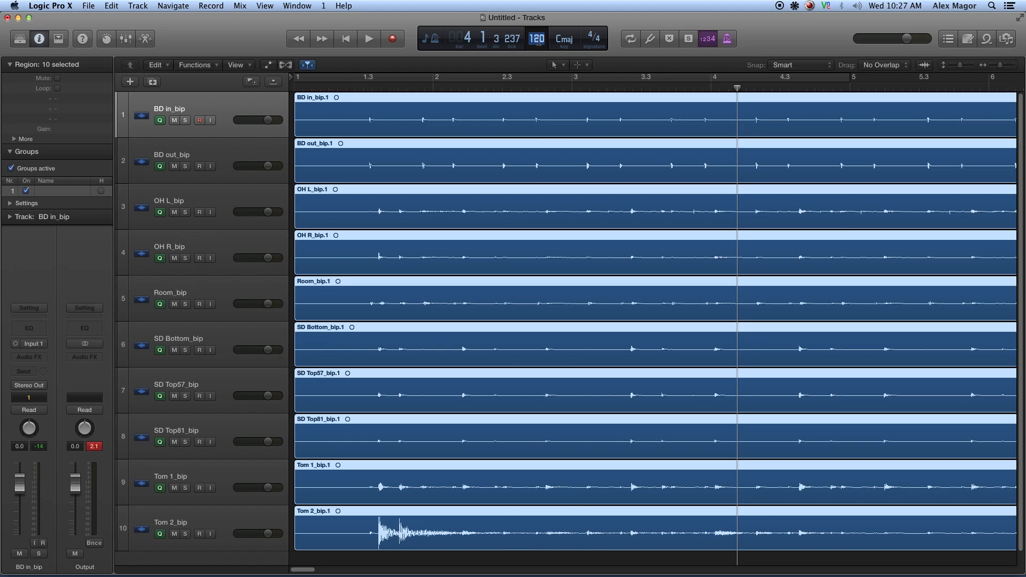
pyautogui.press('Return')
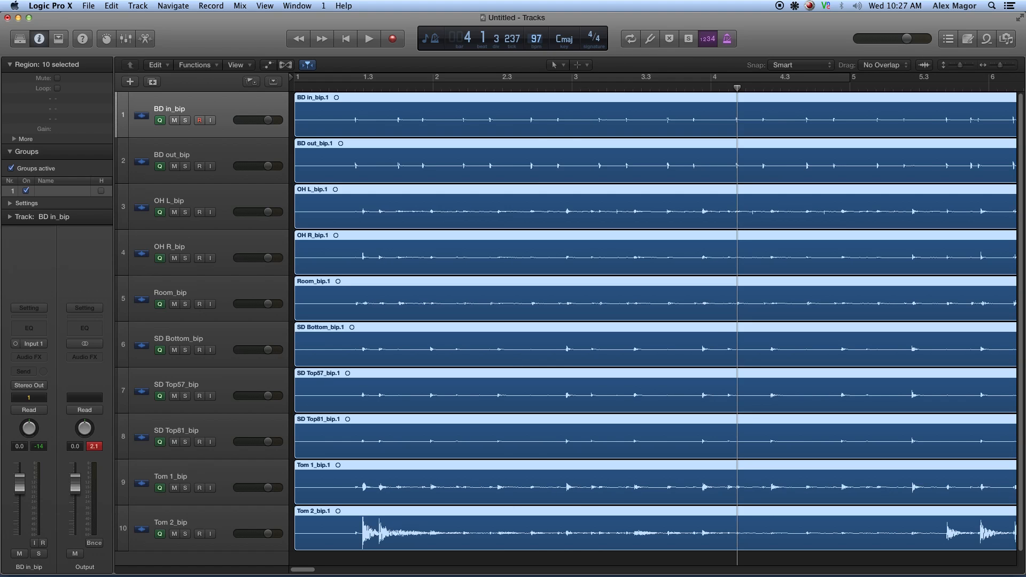
pyautogui.press('Return')
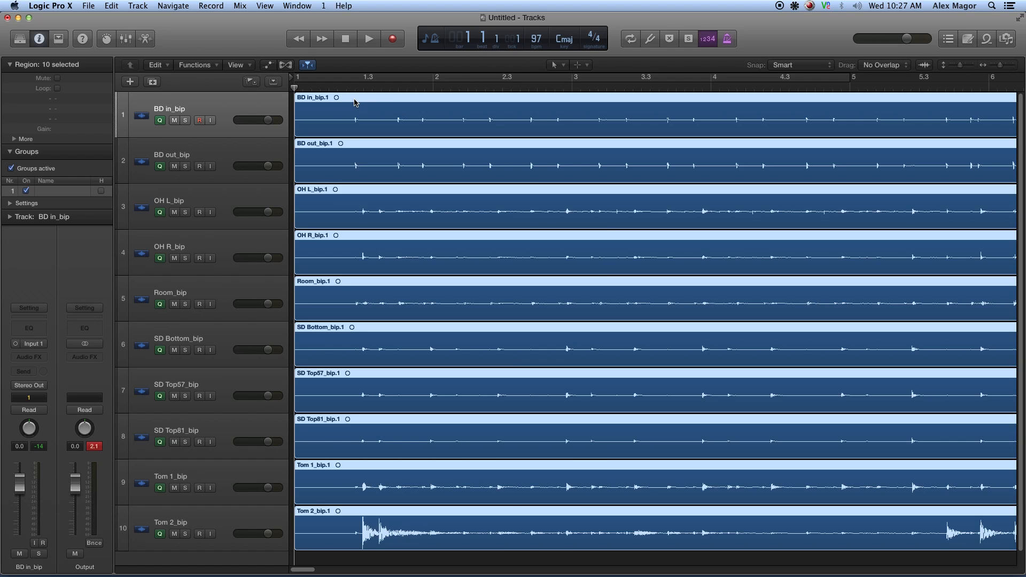
# Shift all drum regions about one and a half beats later and play the opening to locate the first downbeat
pyautogui.moveTo(355, 102); pyautogui.dragTo(412, 102)
pyautogui.click(390, 88)
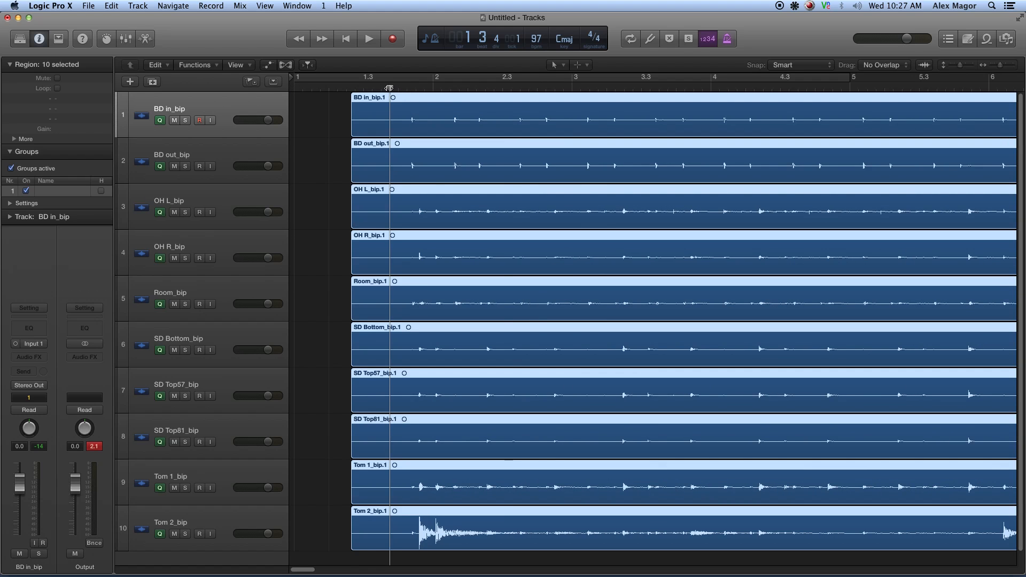
pyautogui.scroll(6, 389, 107)
pyautogui.scroll(-3, 389, 106)
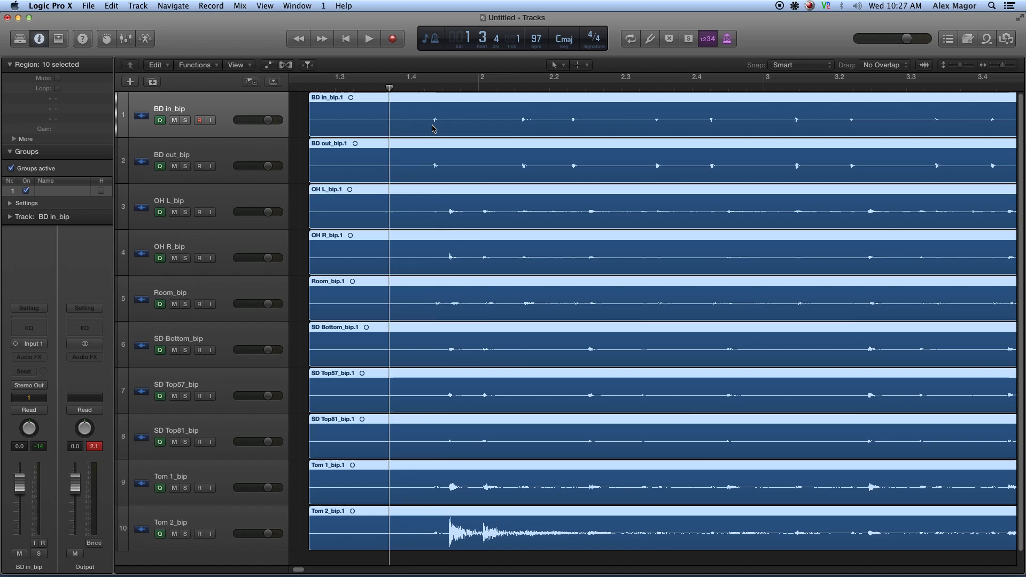
pyautogui.press('space')
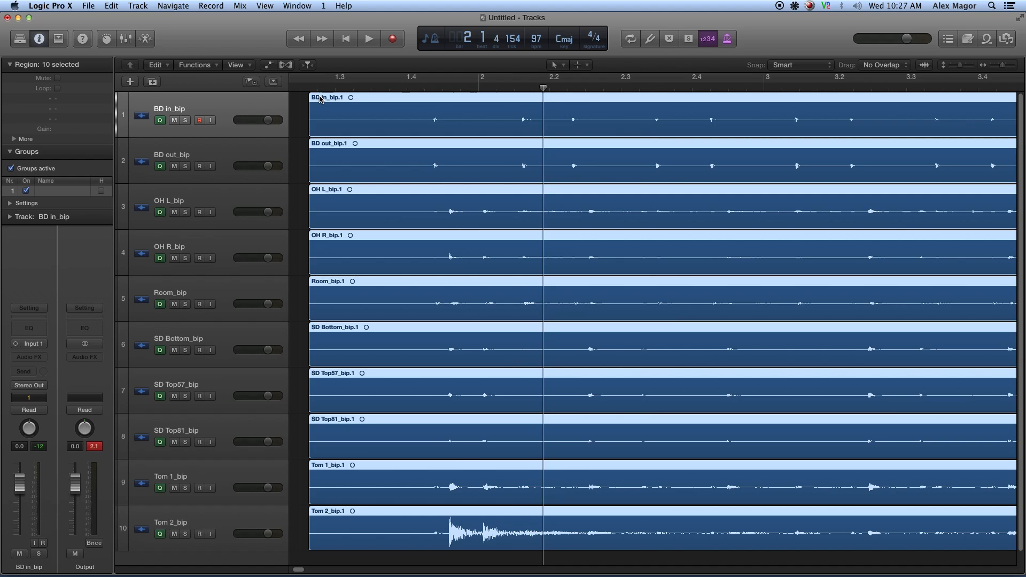
# Move all drum regions so the first kick hit falls close to bar 2, and place the playhead at bar 2
pyautogui.moveTo(312, 132); pyautogui.dragTo(414, 134)
pyautogui.moveTo(506, 102); pyautogui.dragTo(464, 103)
pyautogui.click(479, 88)
# Fine-align the grouped drum regions so the onset of the first BD in_bip kick sits exactly on bar 2
pyautogui.press('super+Right')
pyautogui.press('super+Right')
pyautogui.press('super+Right')
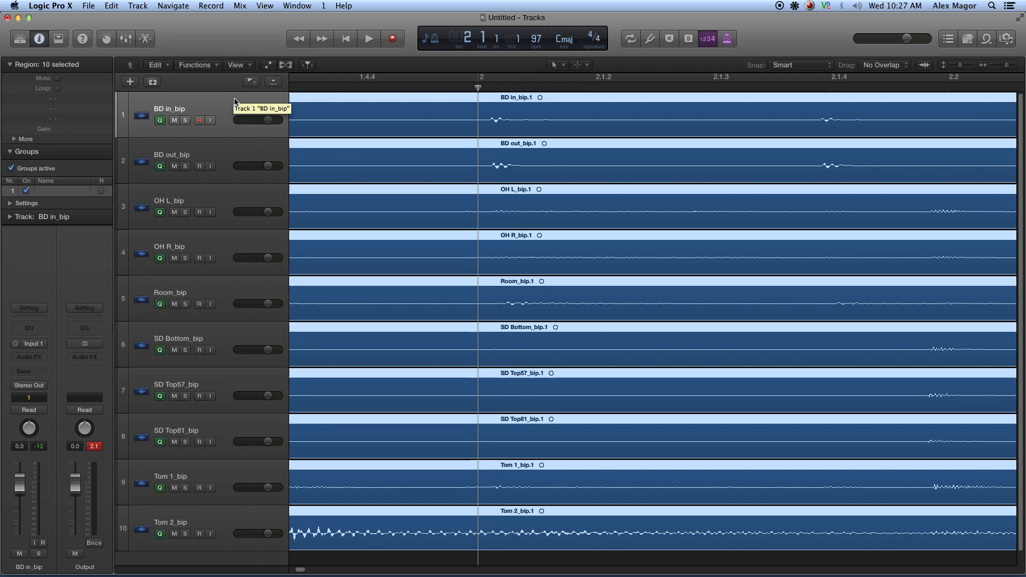
pyautogui.hotkey('ctrl', 'alt')
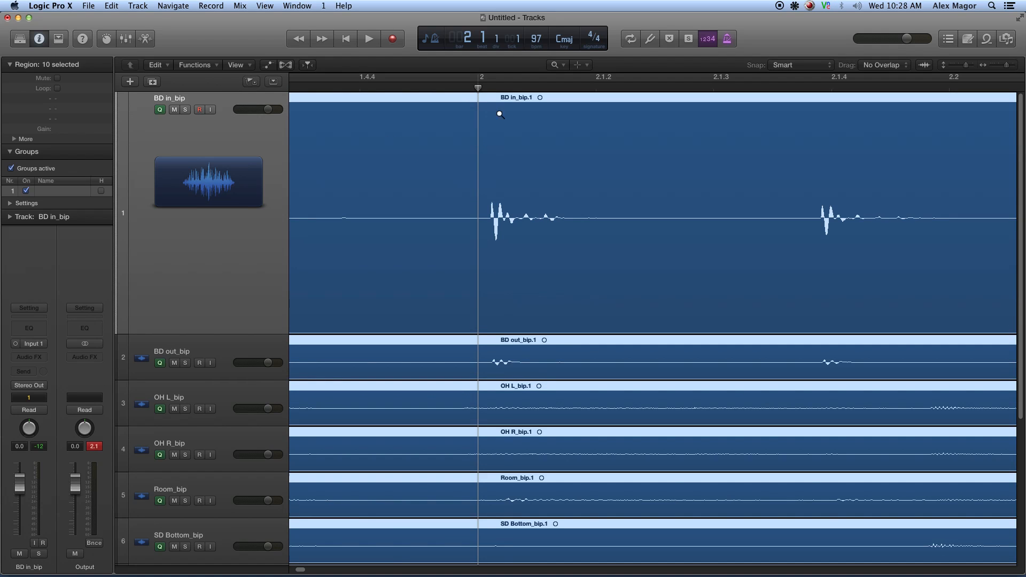
pyautogui.moveTo(513, 103); pyautogui.dragTo(474, 120)
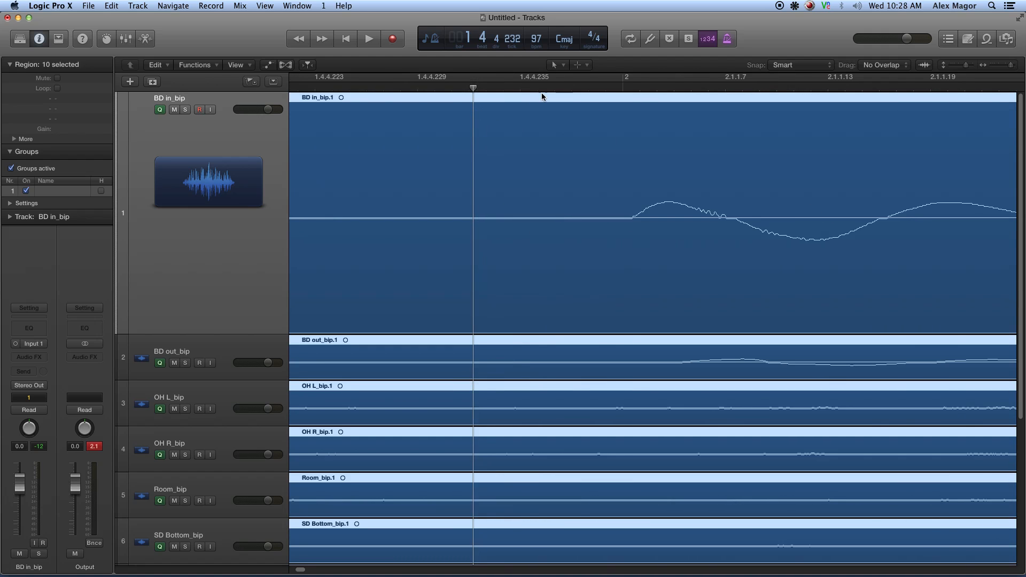
pyautogui.click(623, 89)
pyautogui.moveTo(657, 104); pyautogui.dragTo(646, 106)
pyautogui.press('z')
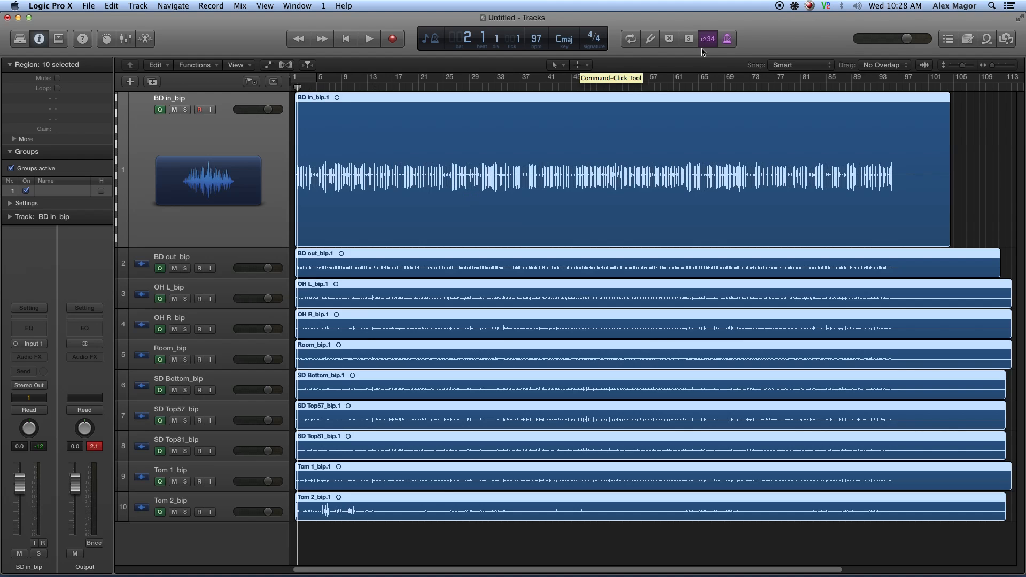
# Play the drums against the metronome and raise the click volume to maximum in the metronome settings
pyautogui.click(730, 42)
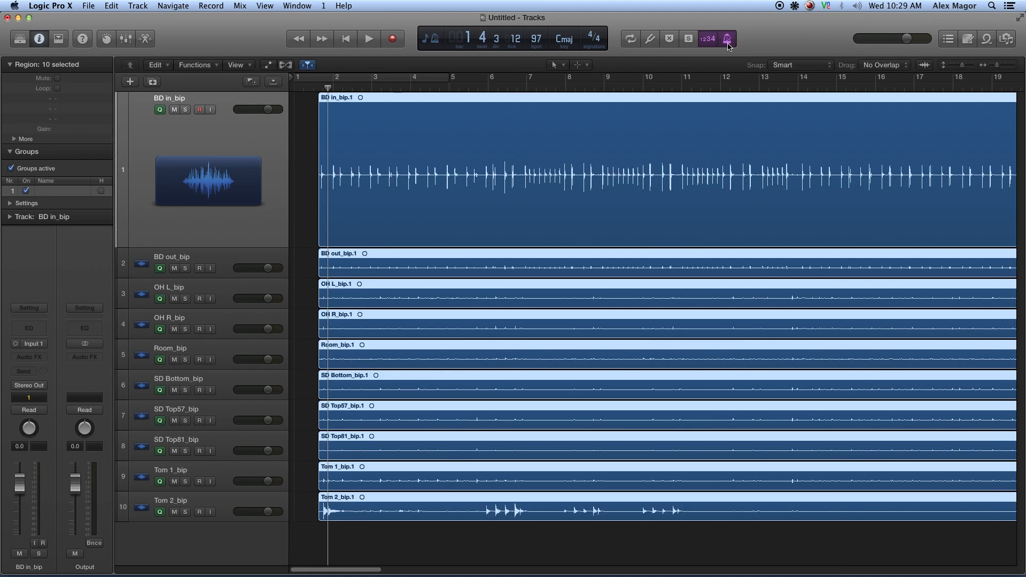
pyautogui.press('space')
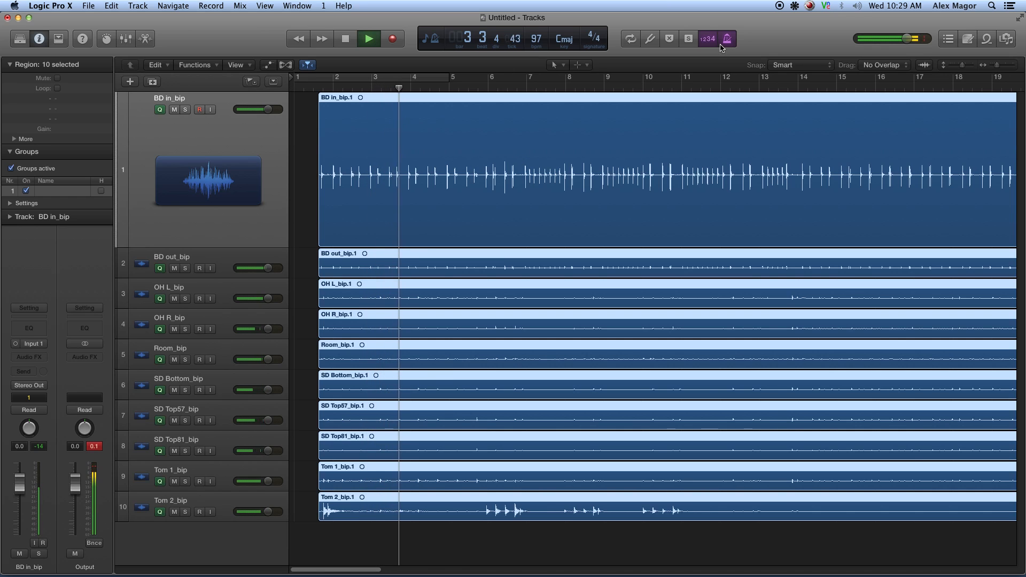
pyautogui.rightClick(723, 47)
pyautogui.click(763, 87)
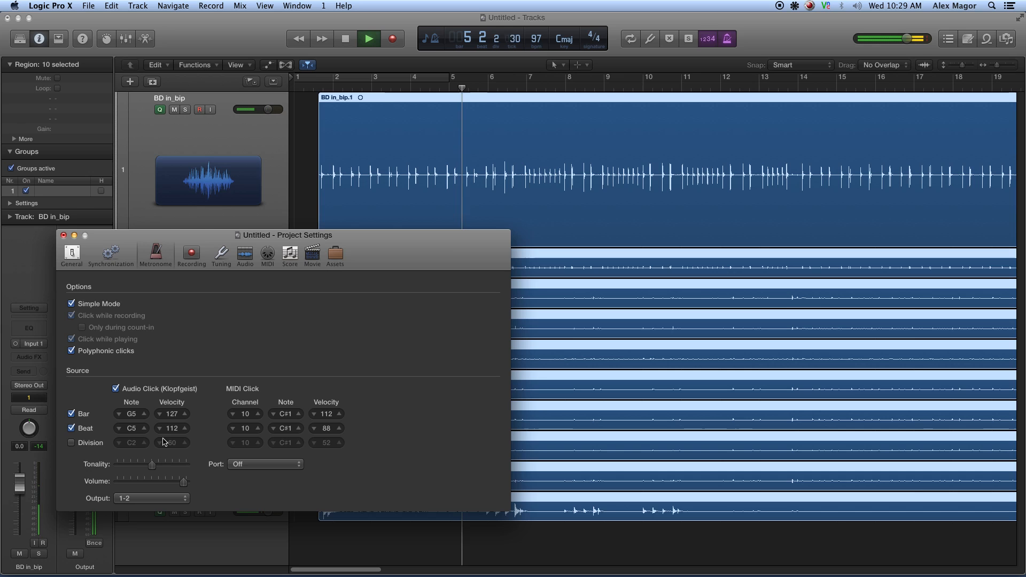
pyautogui.moveTo(184, 482); pyautogui.dragTo(188, 484)
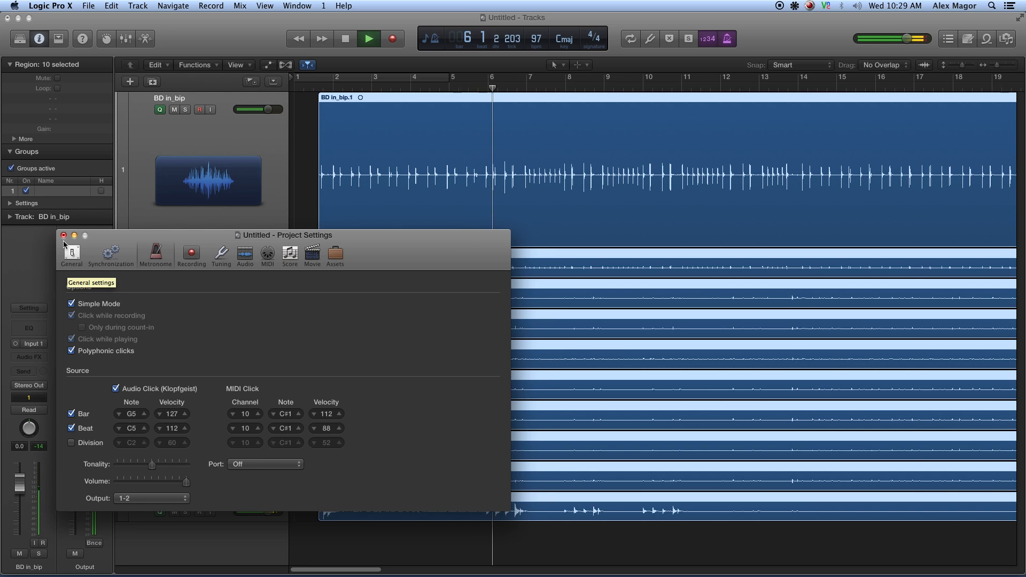
pyautogui.press('super+w')
# Lower the grouped drum faders to -7.4 dB in the mixer, hide the mixer and stop playback
pyautogui.press('x')
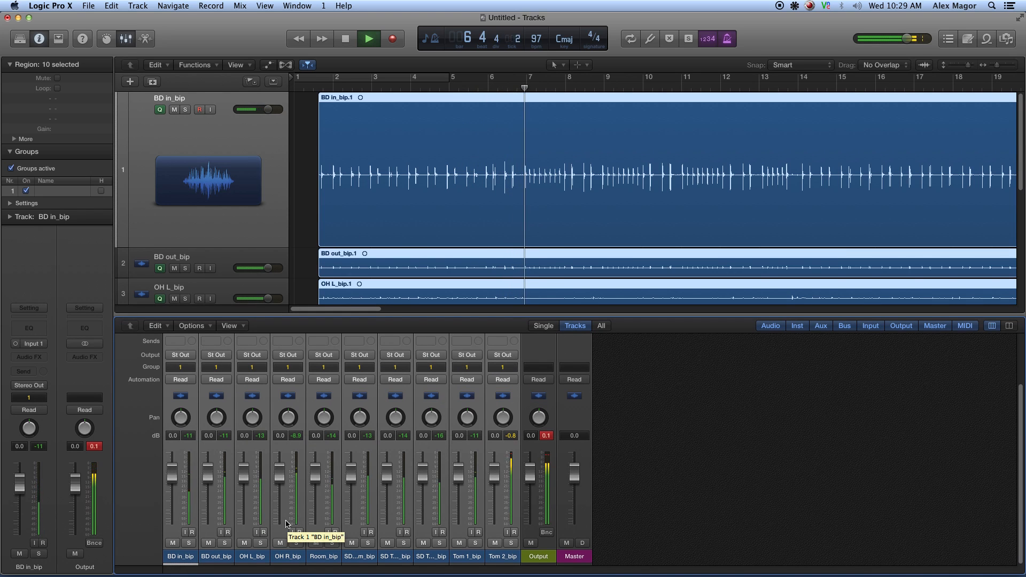
pyautogui.moveTo(173, 475); pyautogui.dragTo(172, 492)
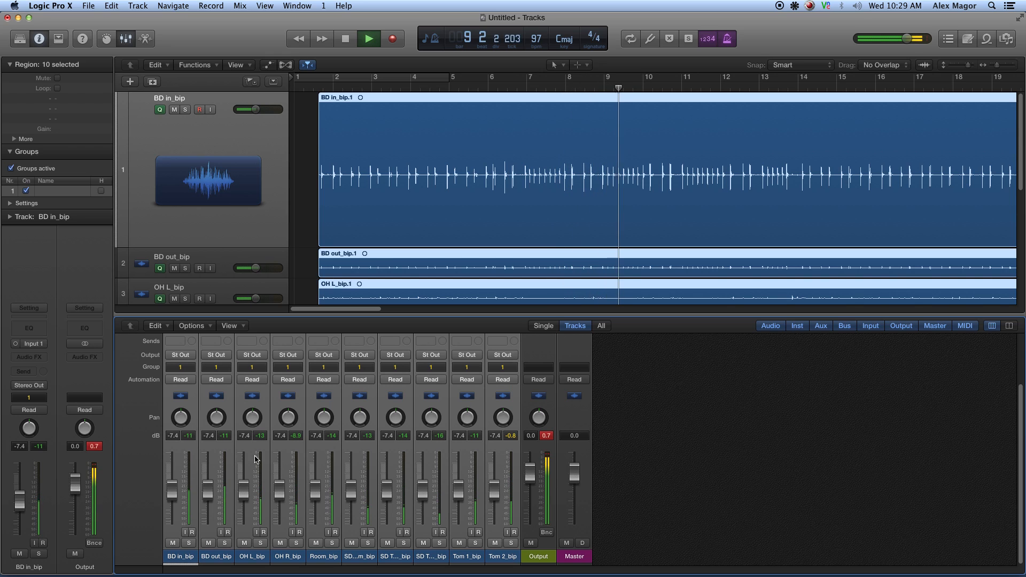
pyautogui.press('x')
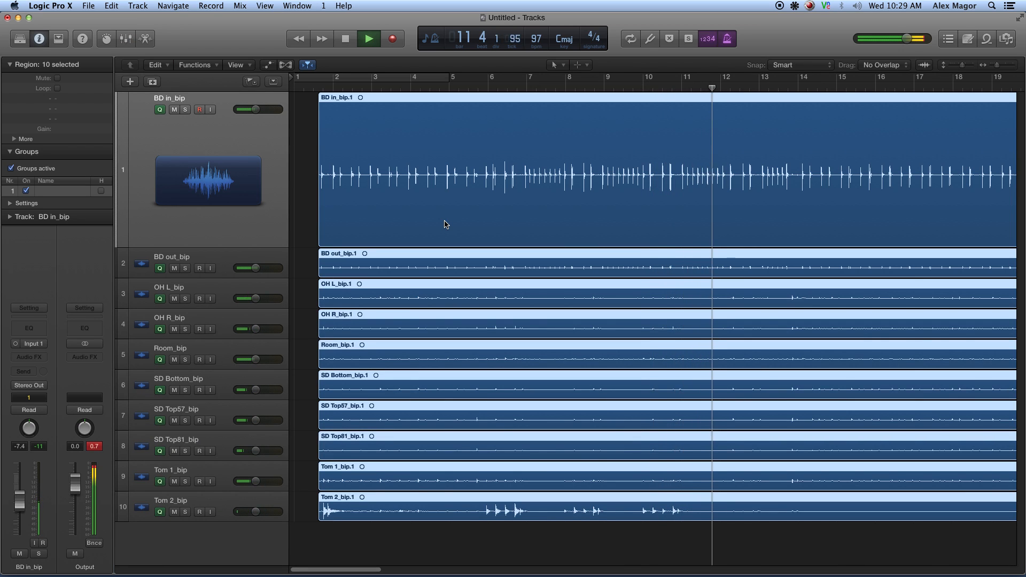
pyautogui.press('space')
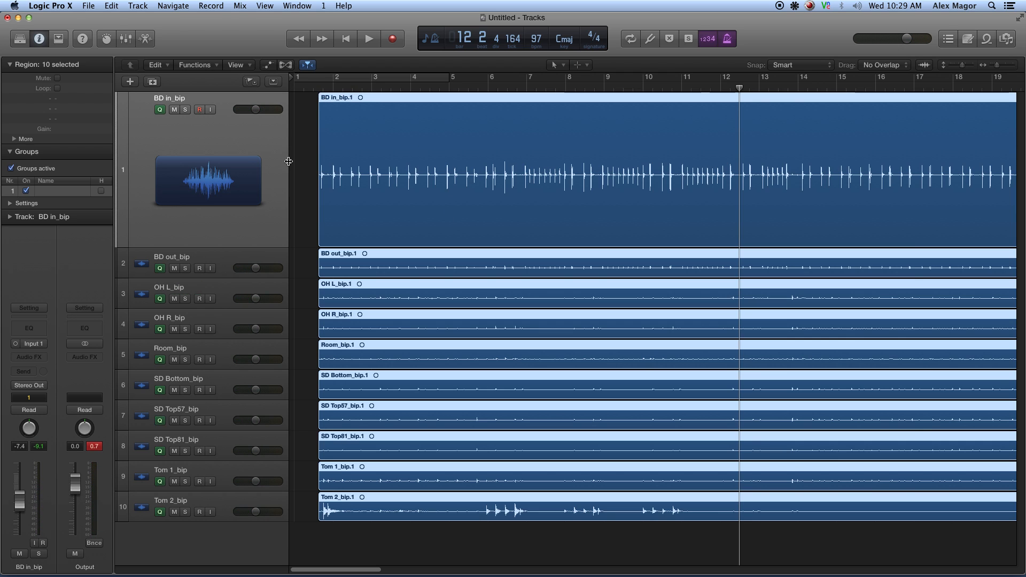
# Display the global tracks and add the Beat Mapping track to them
pyautogui.click(273, 82)
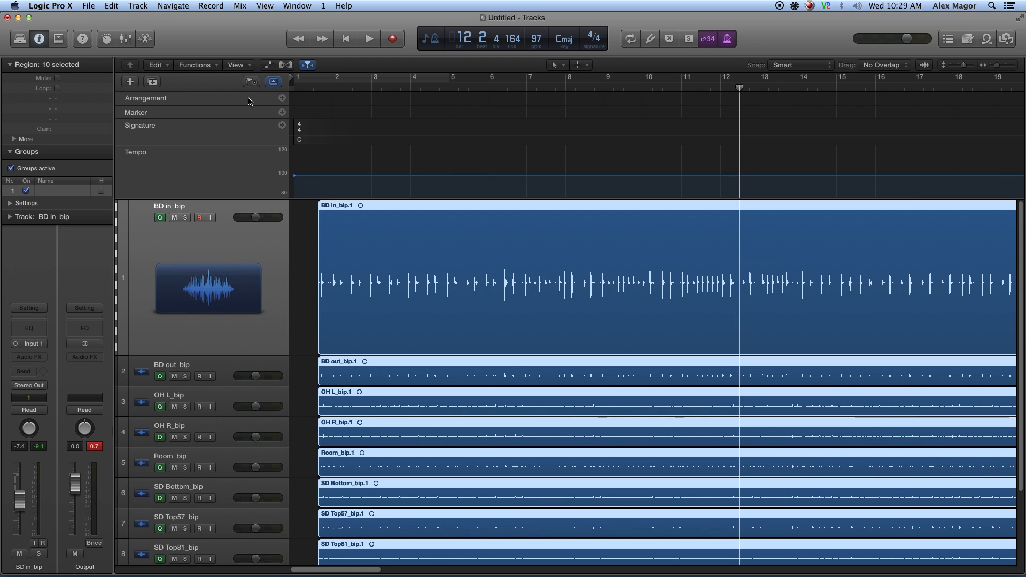
pyautogui.rightClick(212, 168)
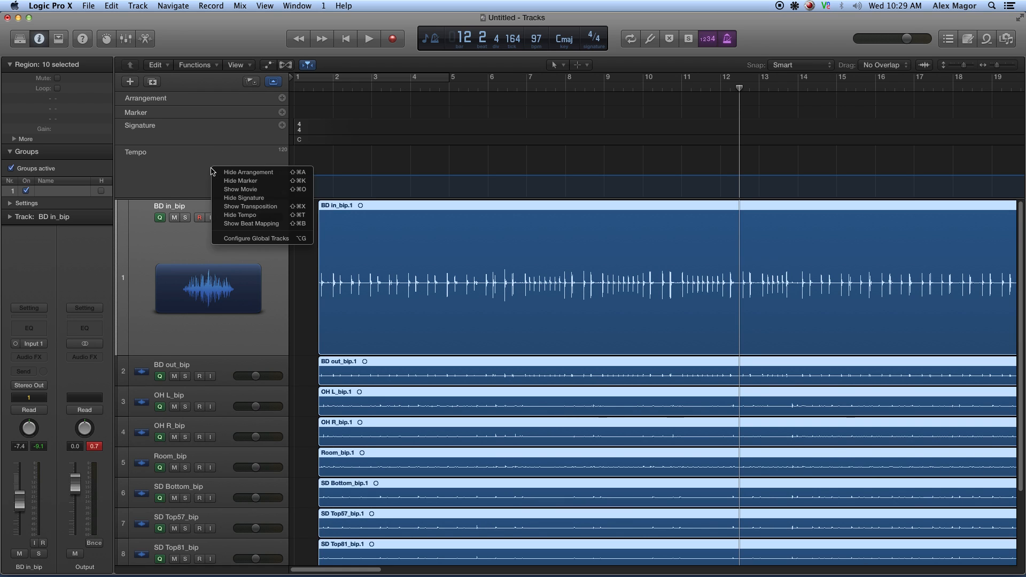
pyautogui.click(251, 226)
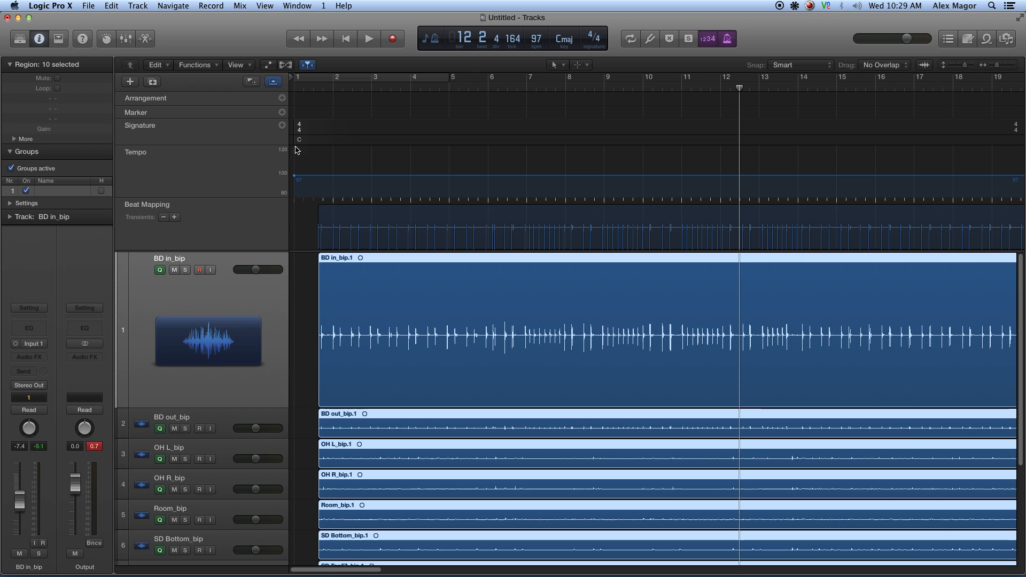
# Beat-map the bar 2 downbeat to the BD in_bip kick transient that sits on it
pyautogui.click(320, 91)
pyautogui.moveTo(320, 102); pyautogui.dragTo(320, 131)
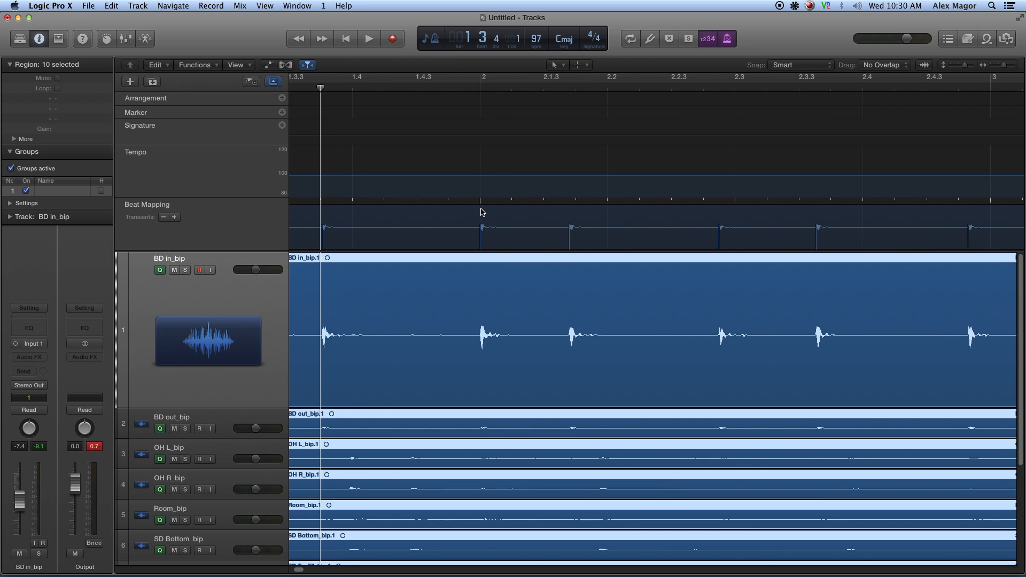
pyautogui.moveTo(482, 205); pyautogui.dragTo(480, 239)
# Beat-map the downbeats of bars 4 and 5 to their matching kick transients
pyautogui.hscroll(5, 479, 239)
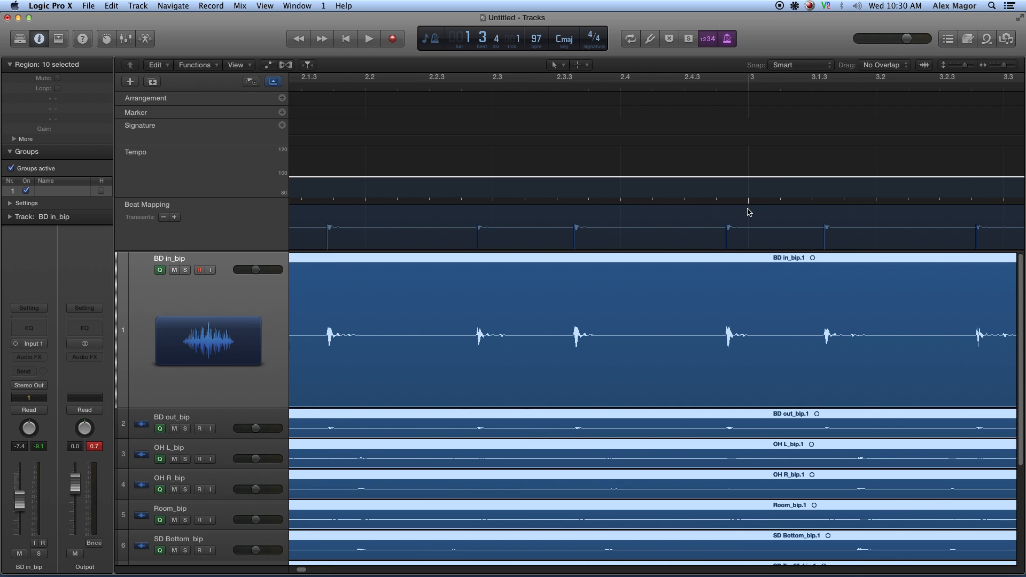
pyautogui.press('super+Left')
pyautogui.press('super+Left')
pyautogui.press('super+Left')
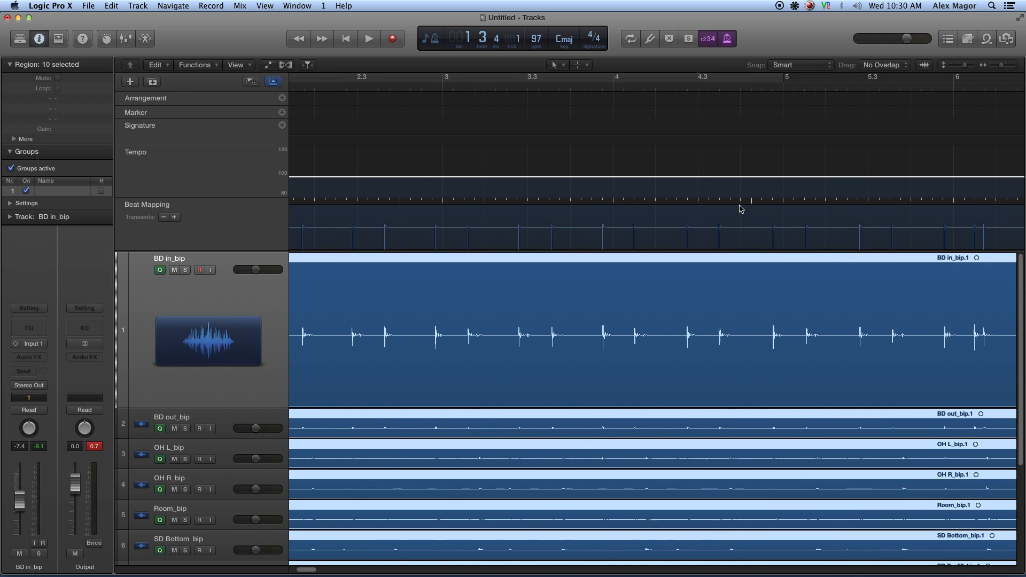
pyautogui.moveTo(614, 210); pyautogui.dragTo(602, 231)
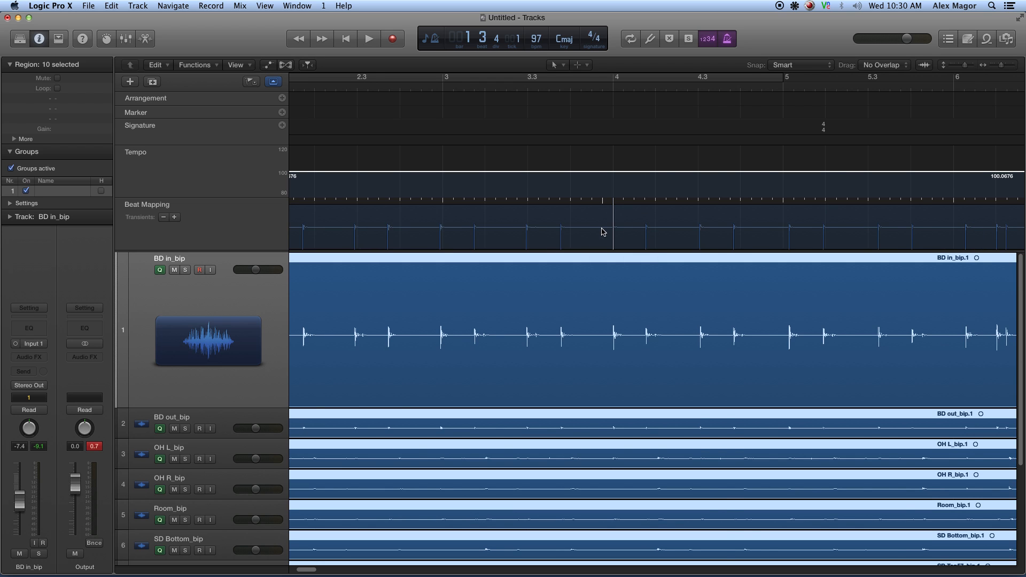
pyautogui.hscroll(3, 602, 231)
pyautogui.moveTo(541, 208); pyautogui.dragTo(547, 230)
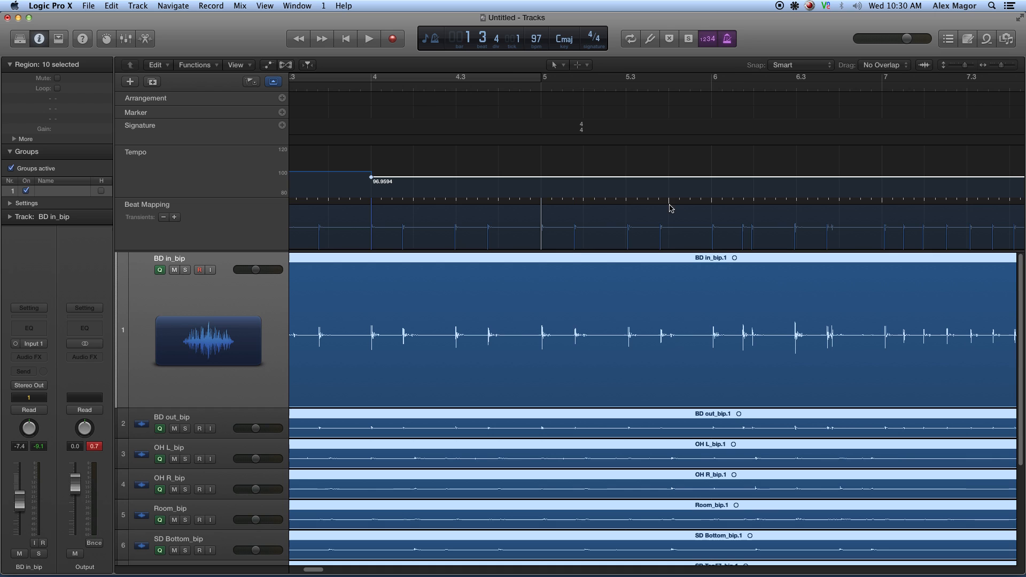
# Beat-map the downbeats of bars 6, 7, 8 and 9 to their matching kick transients
pyautogui.moveTo(711, 208); pyautogui.dragTo(741, 234)
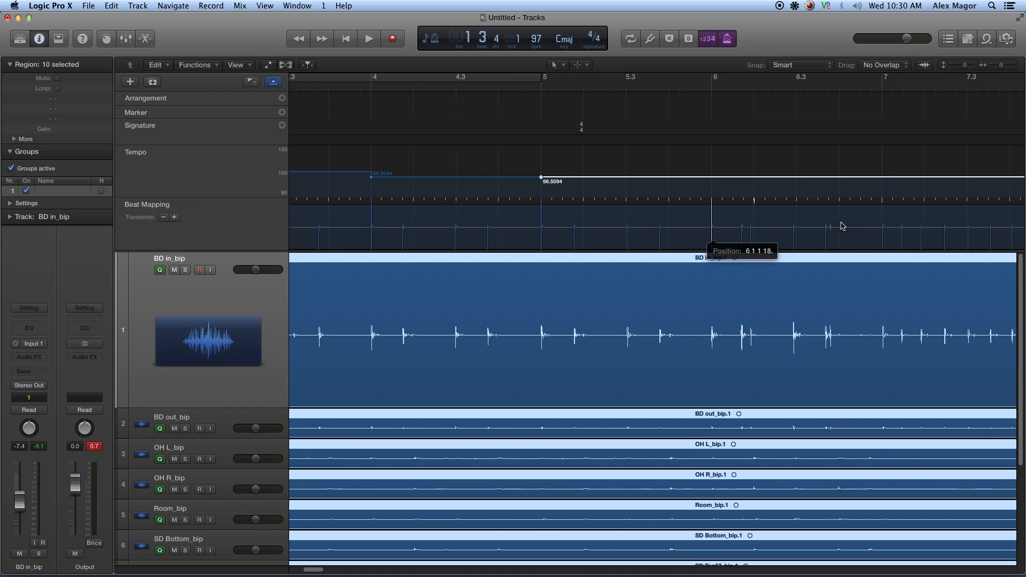
pyautogui.moveTo(883, 207); pyautogui.dragTo(884, 232)
pyautogui.hscroll(4, 878, 233)
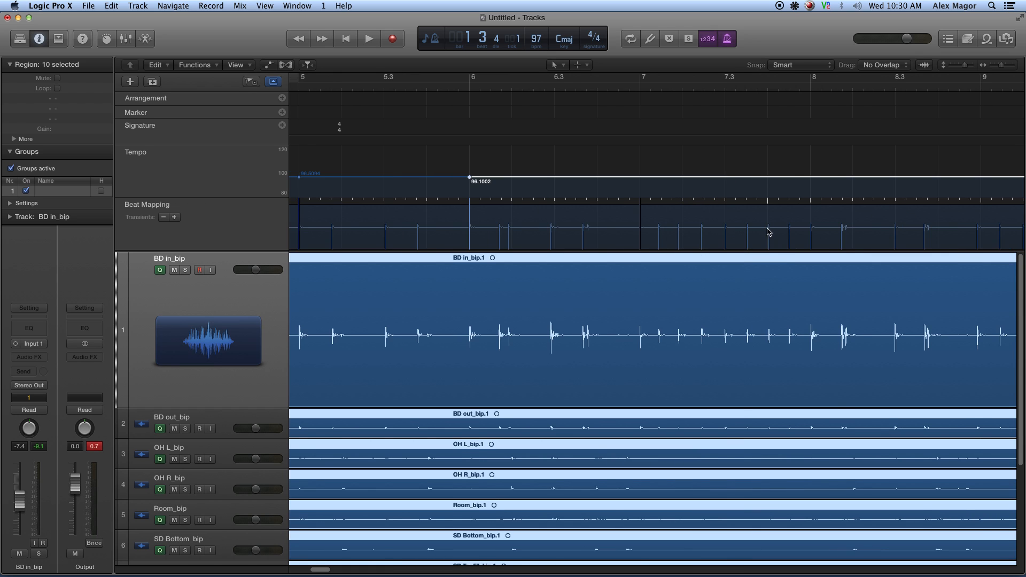
pyautogui.hscroll(6, 770, 232)
pyautogui.moveTo(571, 226); pyautogui.dragTo(570, 231)
pyautogui.moveTo(742, 210); pyautogui.dragTo(736, 230)
pyautogui.hscroll(6, 778, 233)
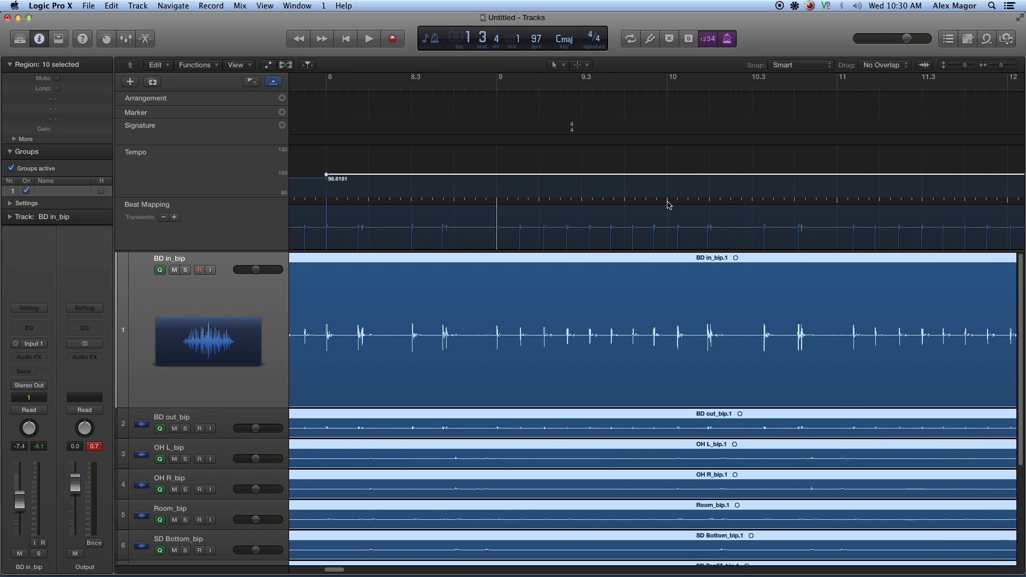
# Play from the middle of bar 9 to identify the bar 10 downbeat, and beat-map bar 10 to that kick transient
pyautogui.click(573, 89)
pyautogui.press('space')
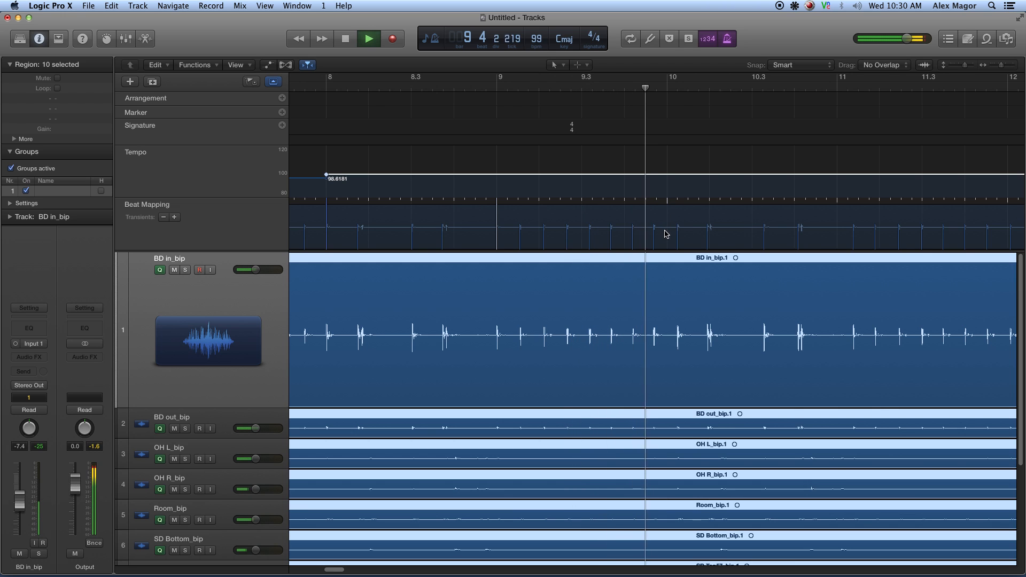
pyautogui.press('space')
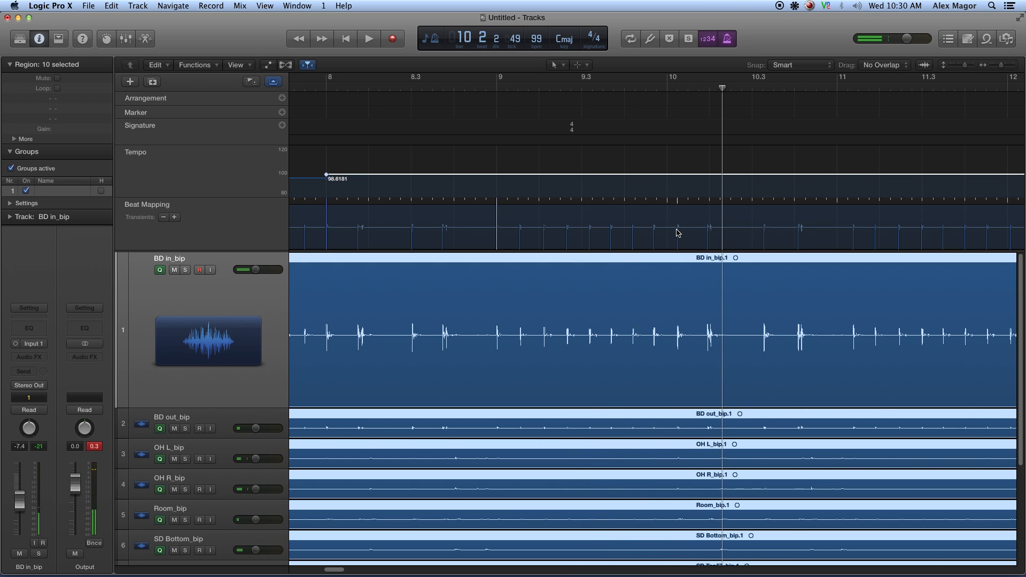
pyautogui.moveTo(668, 207); pyautogui.dragTo(676, 234)
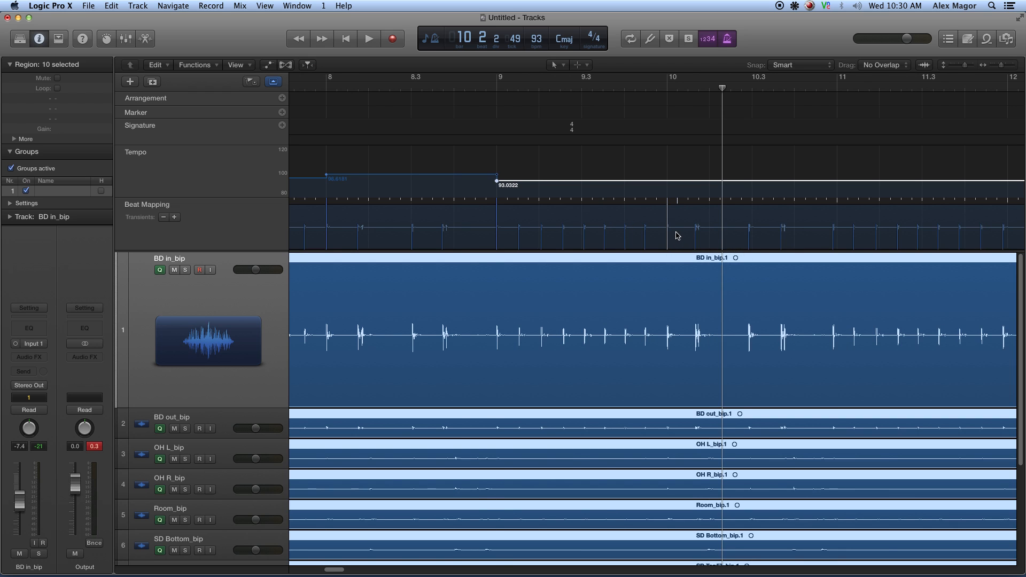
# Beat-map the downbeats of bars 11, 12 and 13 to their matching kick transients
pyautogui.hscroll(5, 677, 235)
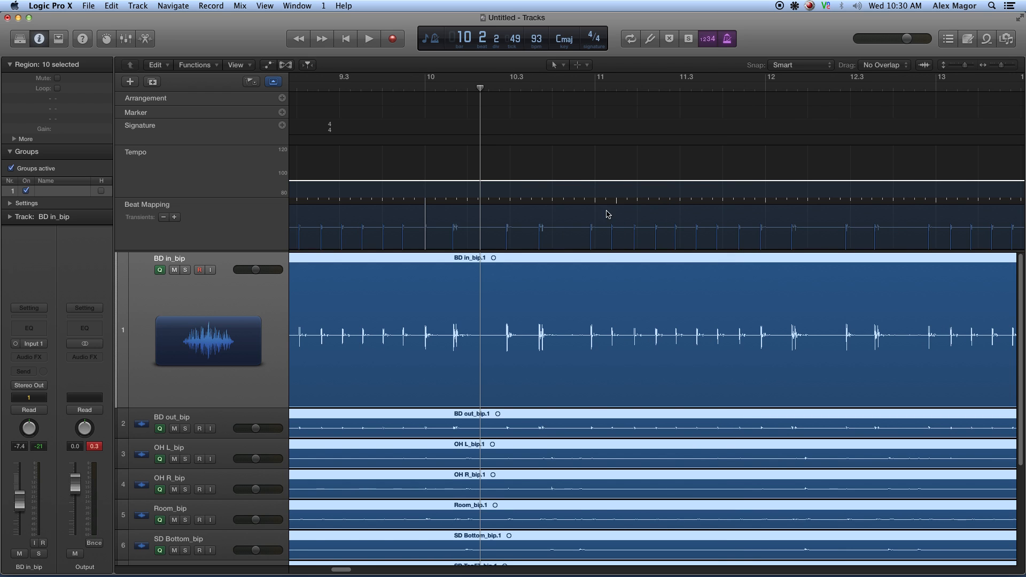
pyautogui.moveTo(596, 208); pyautogui.dragTo(591, 239)
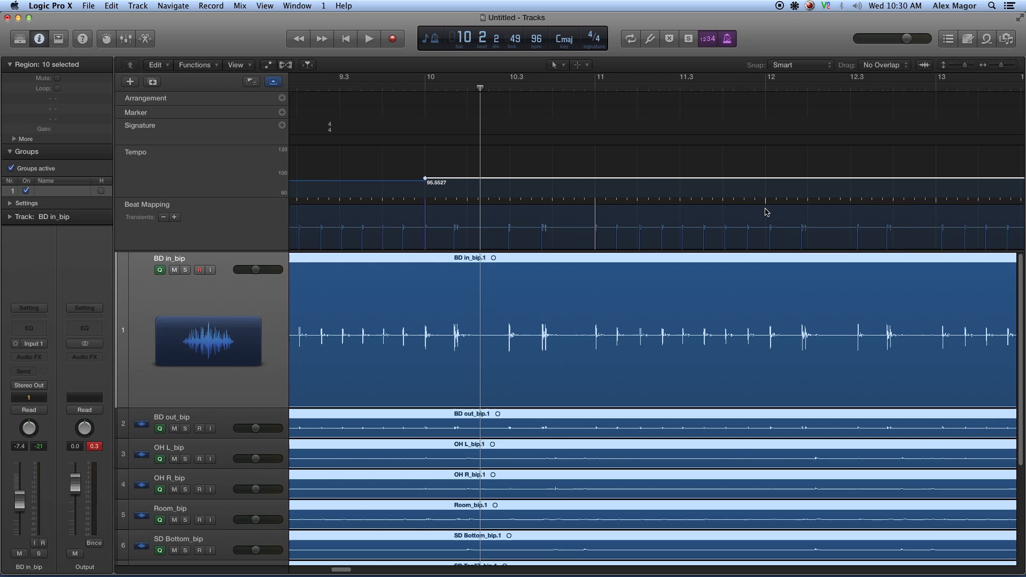
pyautogui.hscroll(10, 762, 235)
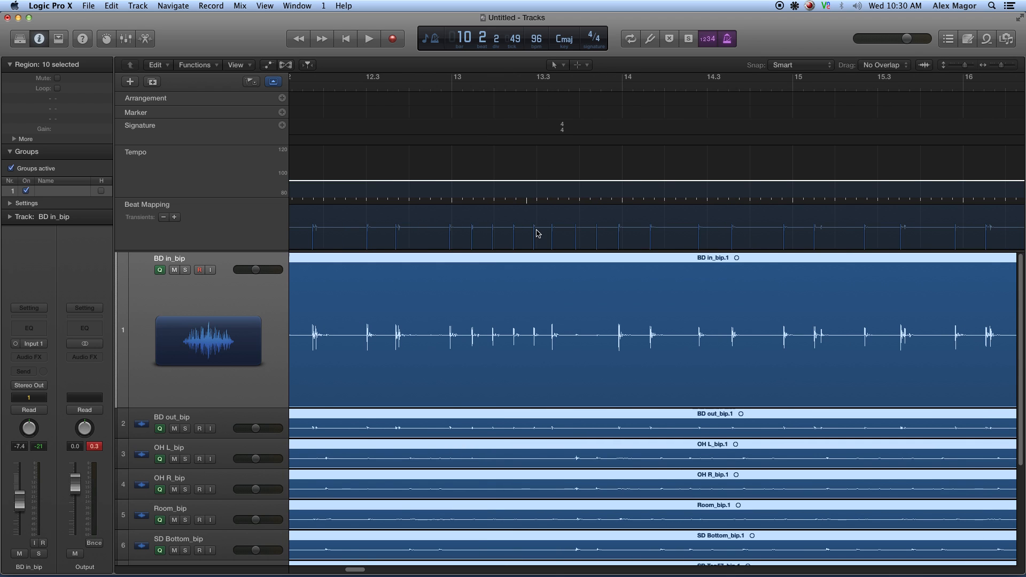
pyautogui.moveTo(452, 204); pyautogui.dragTo(450, 231)
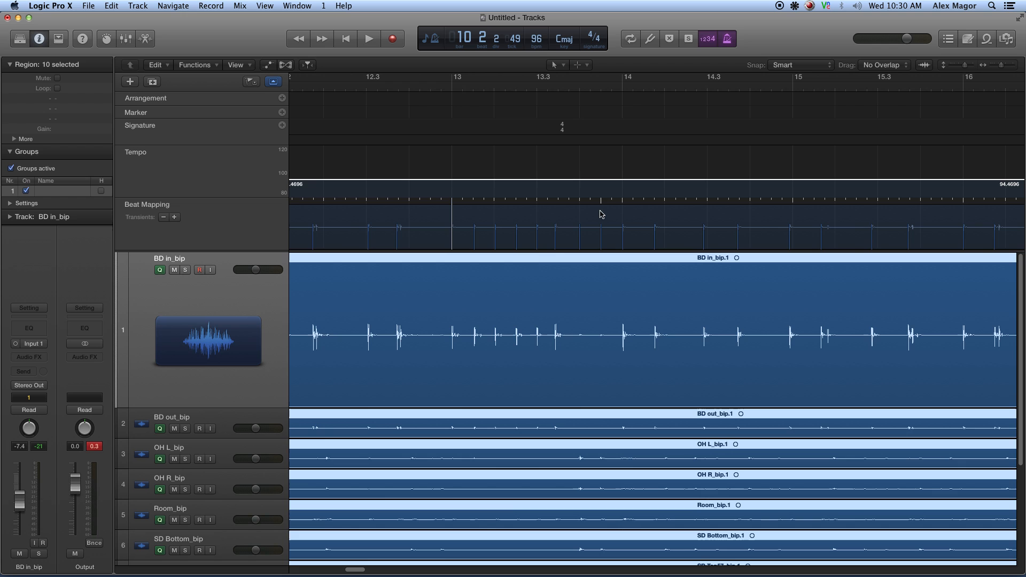
# Beat-map the downbeats of bars 14, 15, 16 and 17 to their matching kick transients
pyautogui.moveTo(623, 207); pyautogui.dragTo(631, 231)
pyautogui.moveTo(794, 208); pyautogui.dragTo(780, 232)
pyautogui.hscroll(5, 564, 230)
pyautogui.moveTo(479, 207); pyautogui.dragTo(487, 232)
pyautogui.moveTo(652, 208); pyautogui.dragTo(649, 231)
pyautogui.hscroll(4, 701, 231)
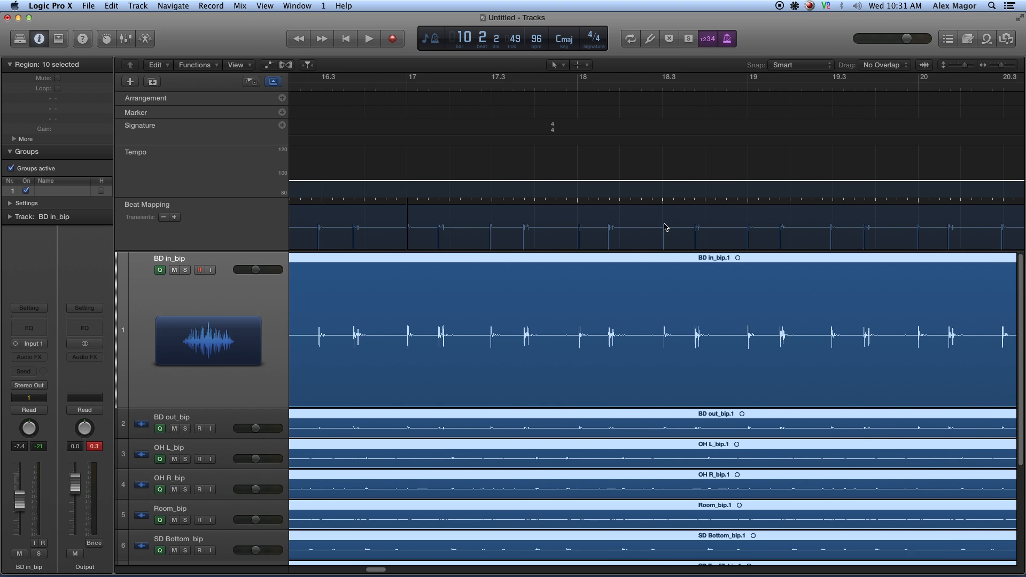
# Beat-map the downbeats of bars 18, 19, 20 and 21 to their matching kick transients
pyautogui.moveTo(579, 214); pyautogui.dragTo(580, 231)
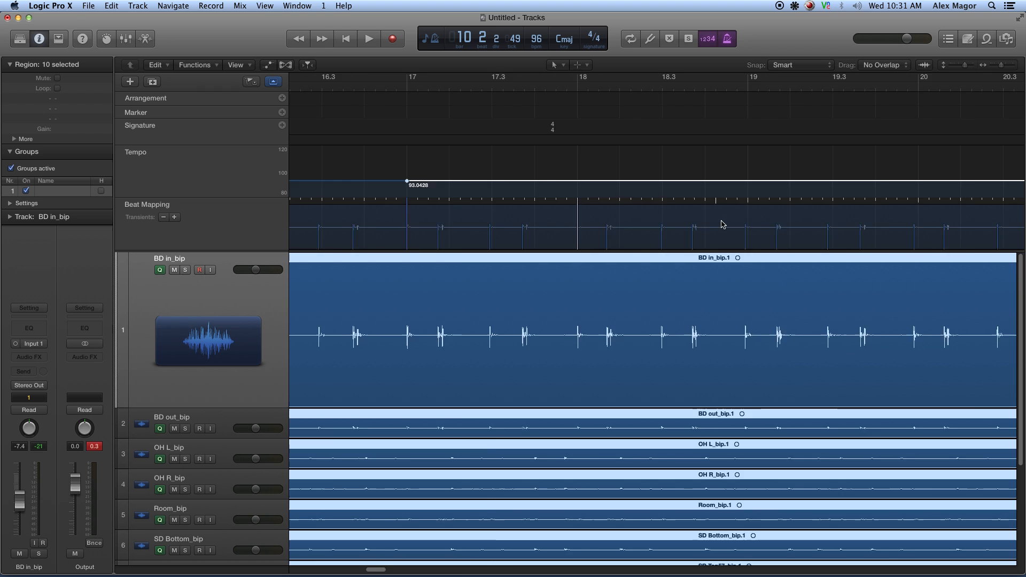
pyautogui.hscroll(4, 722, 225)
pyautogui.moveTo(507, 205); pyautogui.dragTo(506, 228)
pyautogui.moveTo(675, 209); pyautogui.dragTo(677, 231)
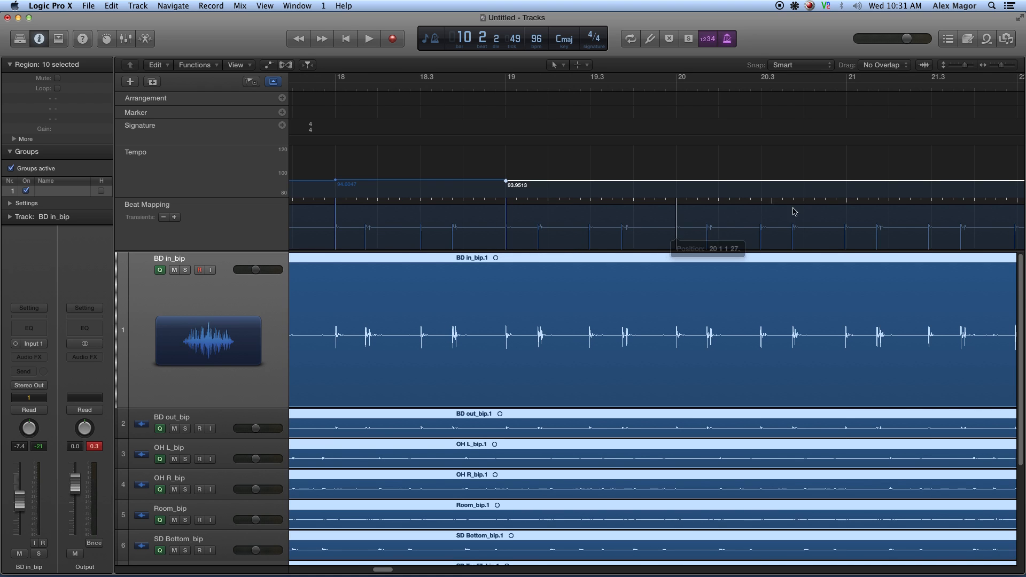
pyautogui.moveTo(846, 236); pyautogui.dragTo(846, 238)
pyautogui.hscroll(4, 827, 231)
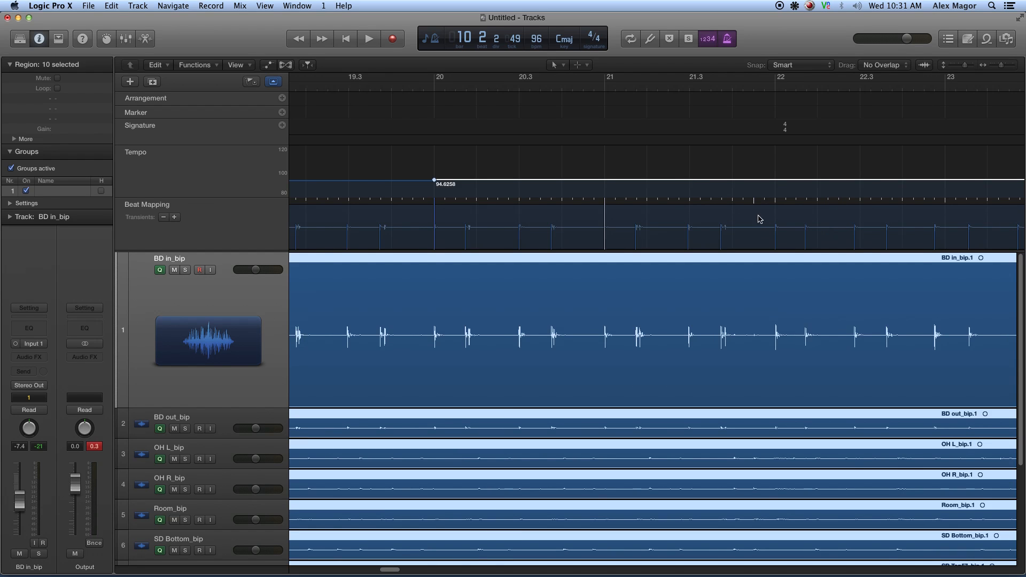
# Beat-map the downbeats of bars 22, 23 and 24 to their matching kick transients
pyautogui.moveTo(776, 209); pyautogui.dragTo(775, 236)
pyautogui.hscroll(4, 786, 229)
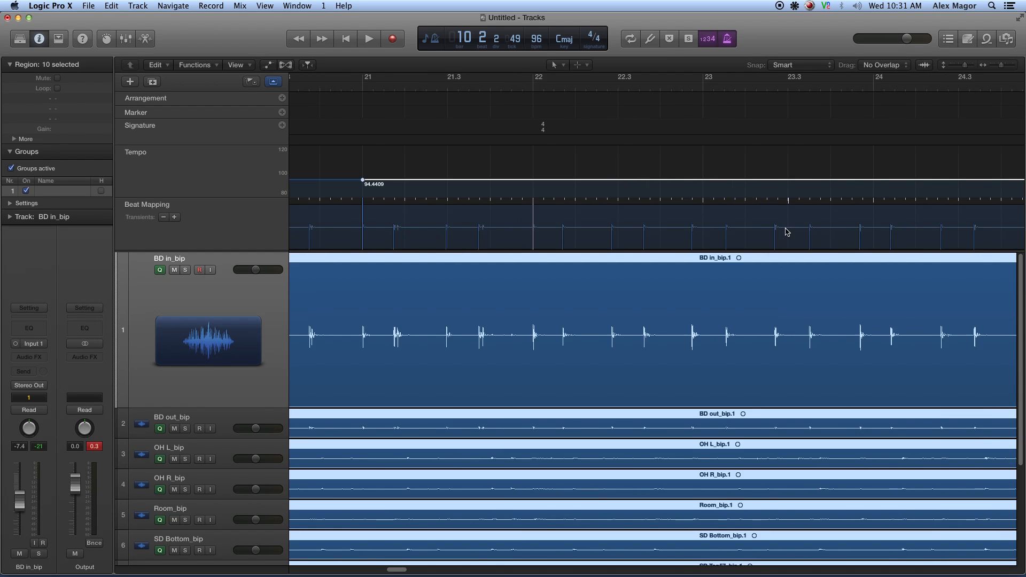
pyautogui.moveTo(697, 227); pyautogui.dragTo(695, 229)
pyautogui.hscroll(4, 711, 230)
pyautogui.moveTo(630, 214); pyautogui.dragTo(641, 229)
pyautogui.hscroll(4, 633, 226)
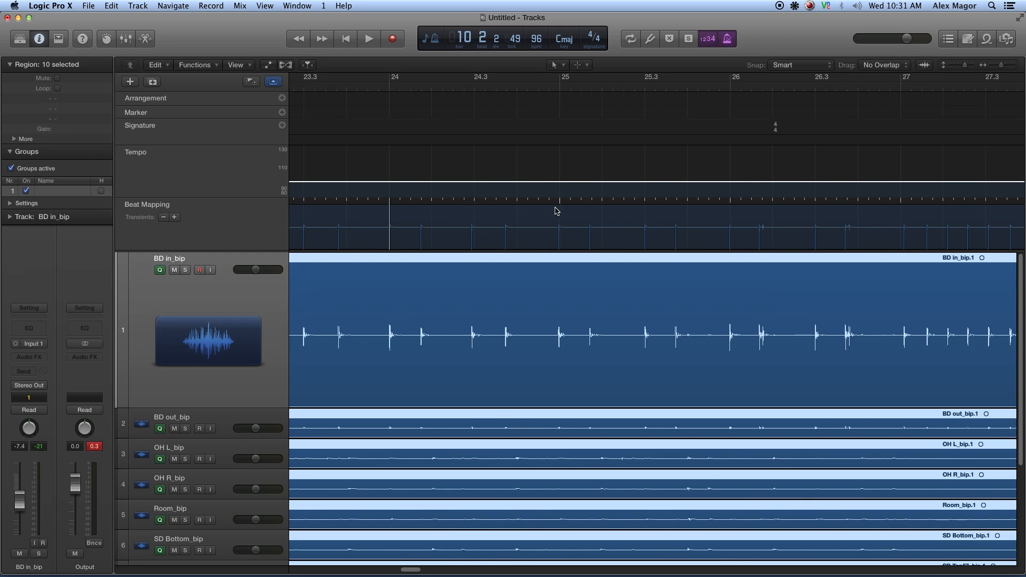
# Beat-map the downbeats of bars 25, 26 and 27 to their matching kick transients
pyautogui.moveTo(559, 226); pyautogui.dragTo(568, 230)
pyautogui.hscroll(4, 695, 216)
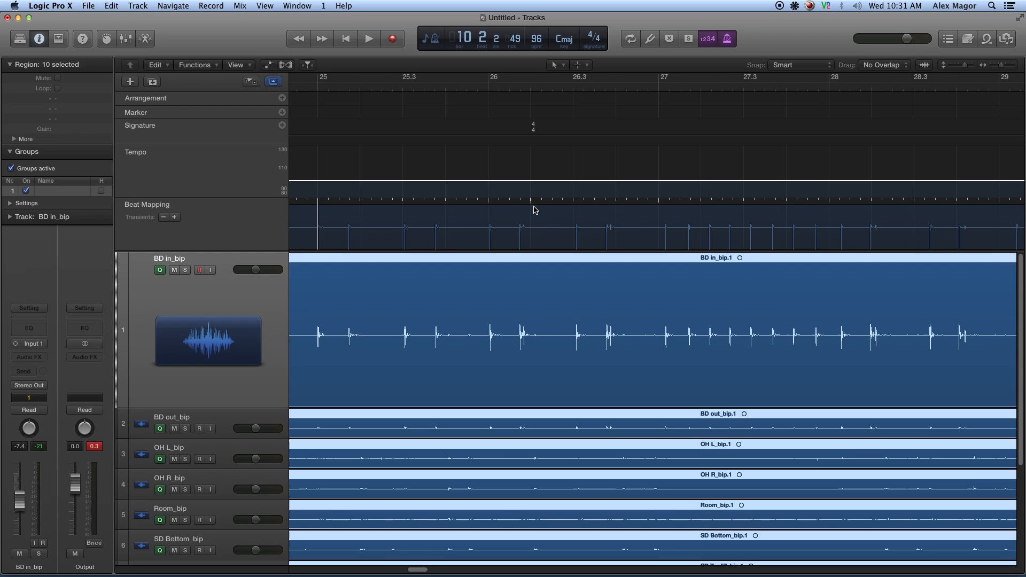
pyautogui.moveTo(491, 224); pyautogui.dragTo(490, 229)
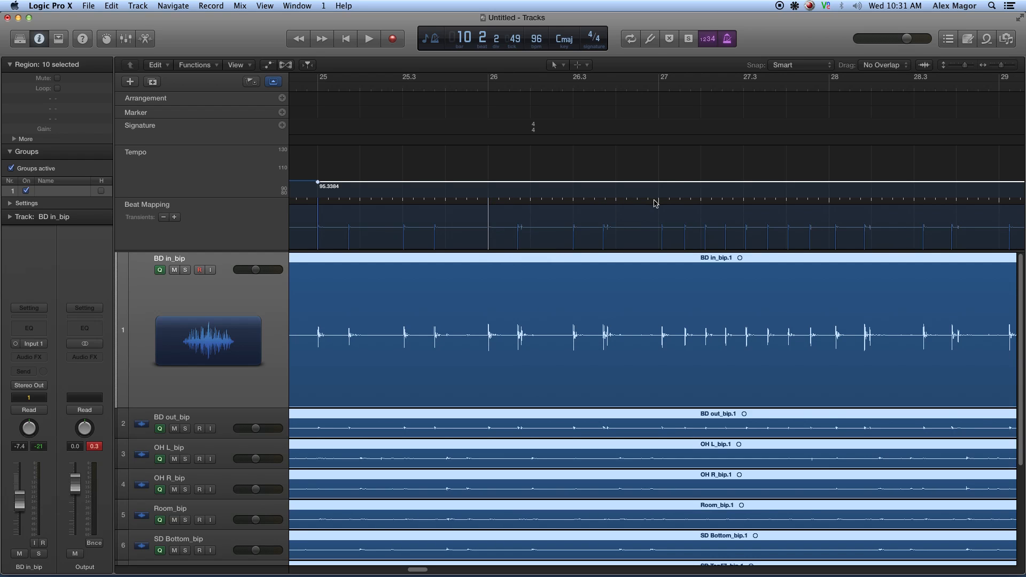
pyautogui.moveTo(660, 234); pyautogui.dragTo(664, 237)
pyautogui.hscroll(4, 686, 225)
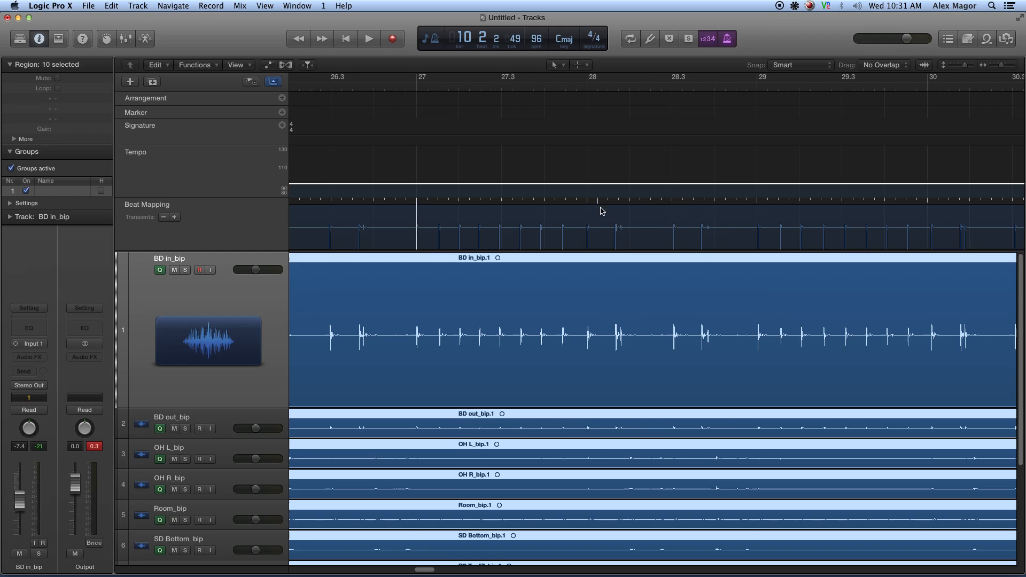
# Beat-map the downbeats of bars 28, 29 and 30 to their matching kick transients
pyautogui.moveTo(586, 207); pyautogui.dragTo(591, 232)
pyautogui.moveTo(757, 207); pyautogui.dragTo(759, 233)
pyautogui.hscroll(4, 774, 218)
pyautogui.hscroll(4, 658, 215)
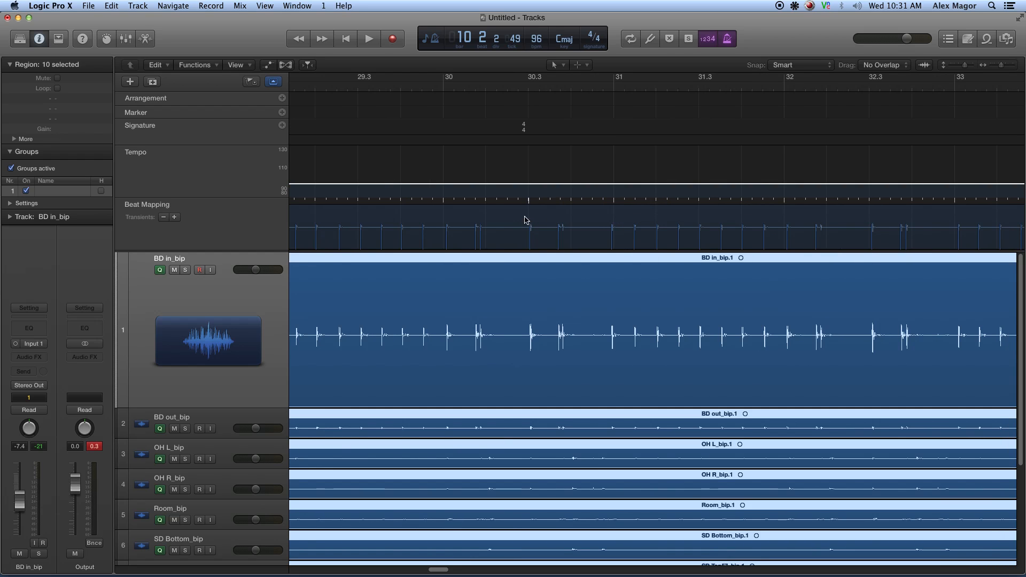
pyautogui.moveTo(448, 225); pyautogui.dragTo(454, 236)
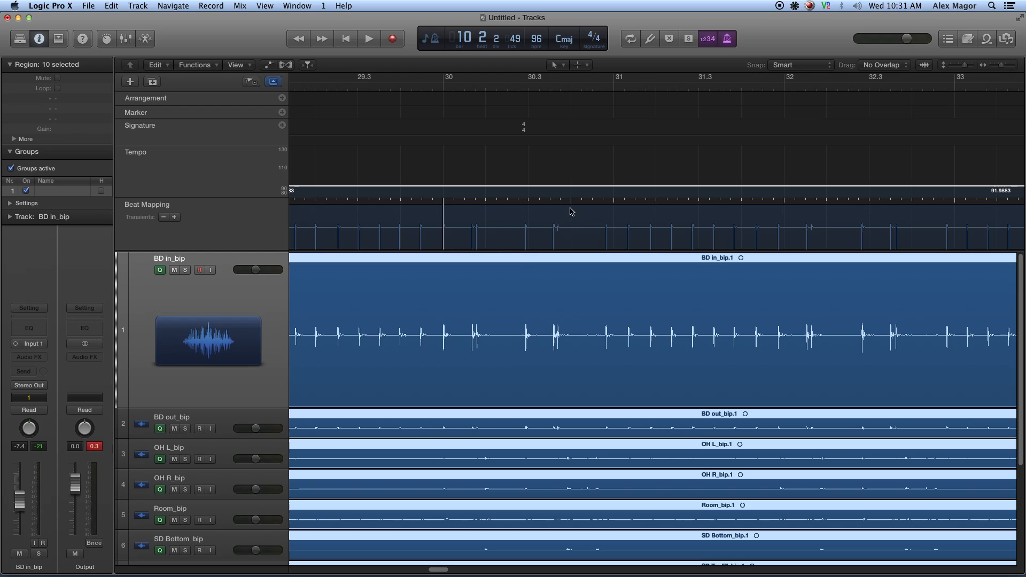
# Beat-map the downbeats of bars 31, 32 and 33 to their matching kick transients
pyautogui.moveTo(613, 210); pyautogui.dragTo(607, 219)
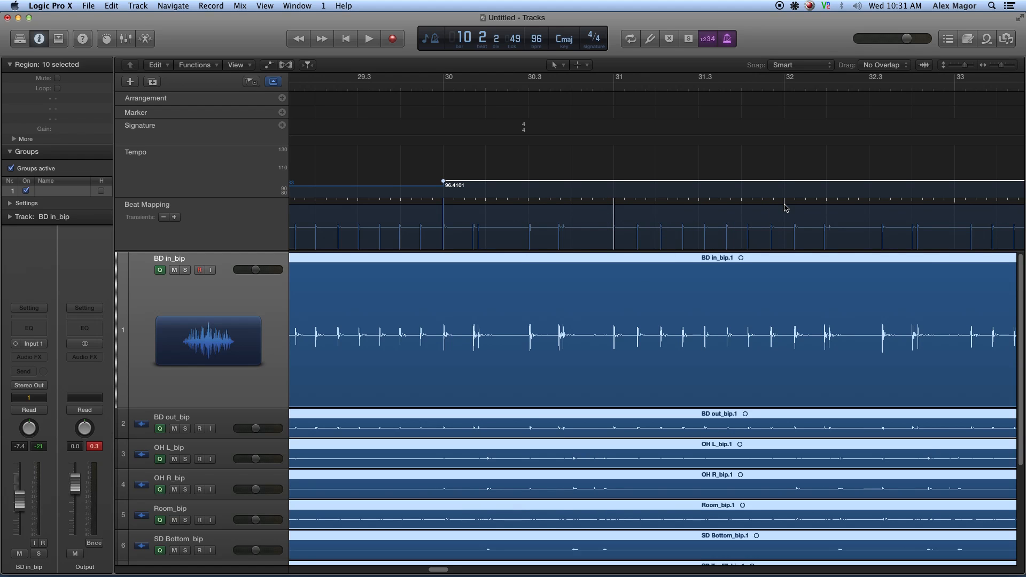
pyautogui.moveTo(786, 209); pyautogui.dragTo(795, 234)
pyautogui.moveTo(713, 204); pyautogui.dragTo(710, 232)
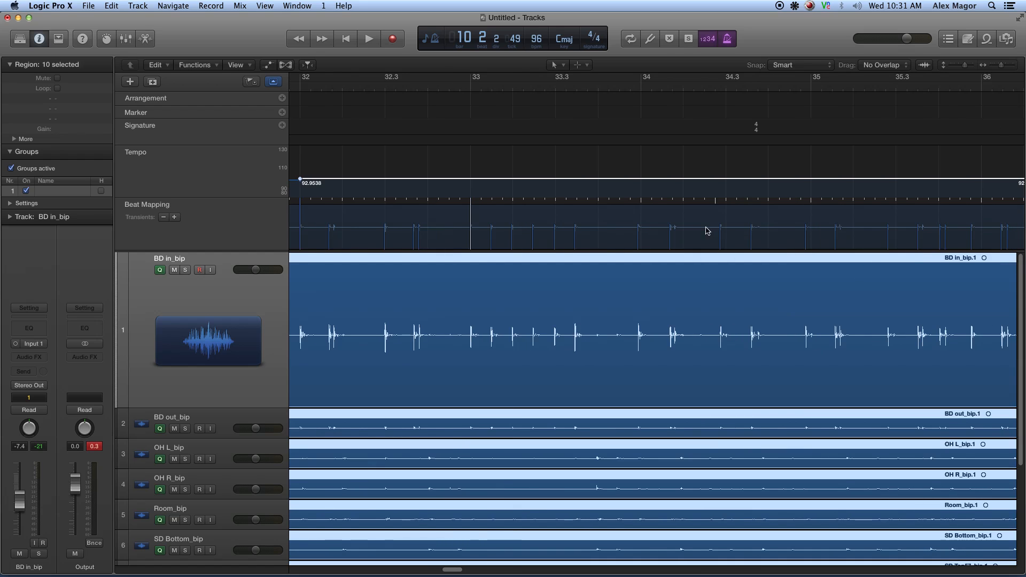
# Beat-map the downbeats of bars 34 through 38 to their matching kick transients
pyautogui.moveTo(641, 209); pyautogui.dragTo(639, 230)
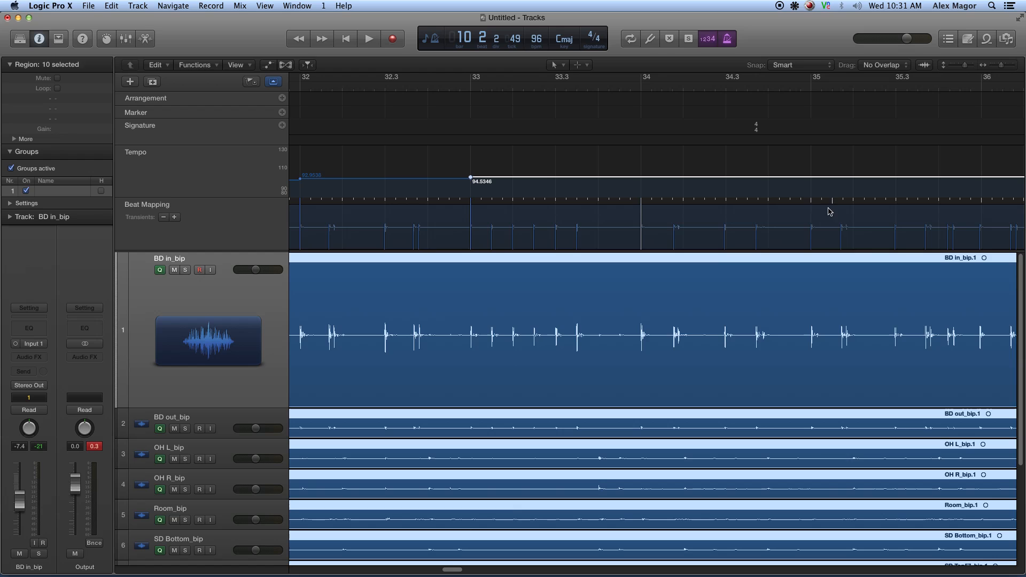
pyautogui.moveTo(811, 209); pyautogui.dragTo(807, 234)
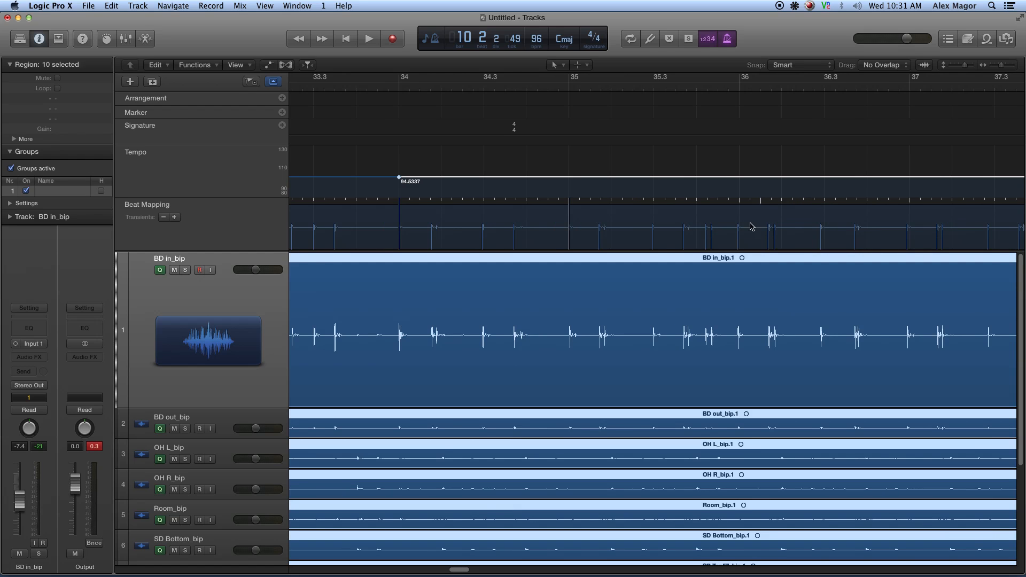
pyautogui.moveTo(741, 209); pyautogui.dragTo(742, 231)
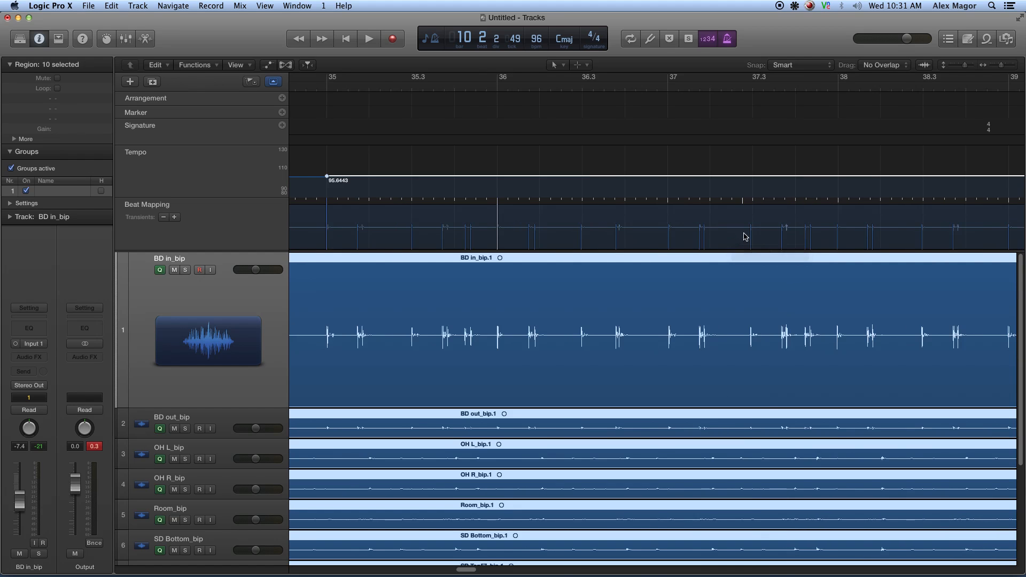
pyautogui.moveTo(668, 207); pyautogui.dragTo(663, 234)
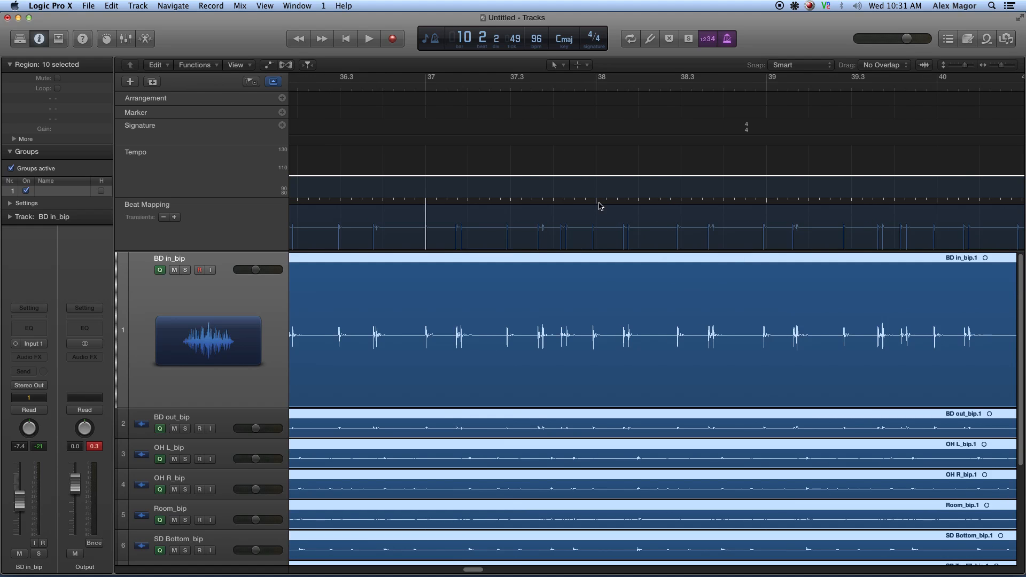
pyautogui.moveTo(597, 207); pyautogui.dragTo(594, 231)
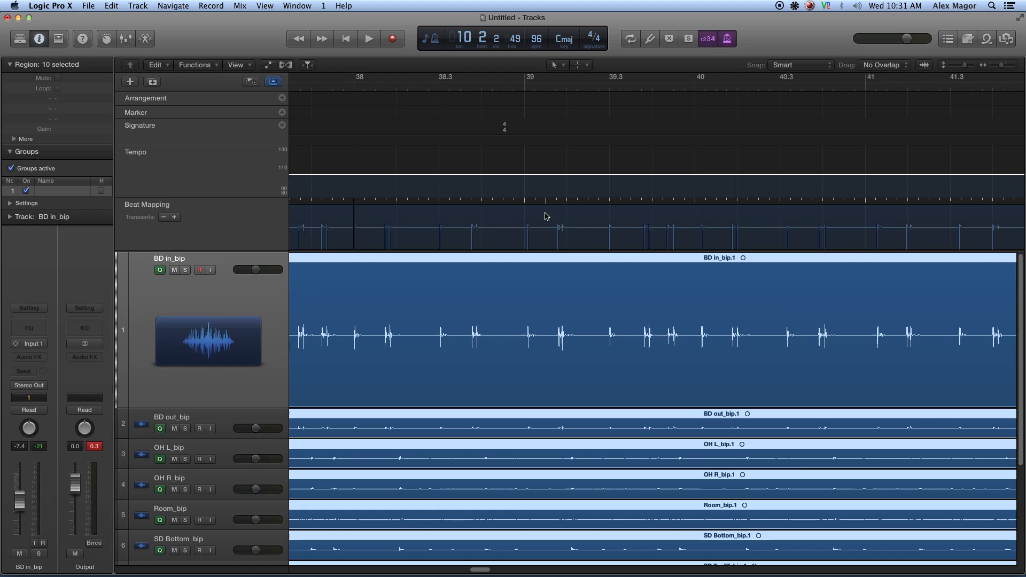
# Beat-map the downbeats of bars 39 through 43 to their matching kick transients
pyautogui.moveTo(525, 205); pyautogui.dragTo(537, 234)
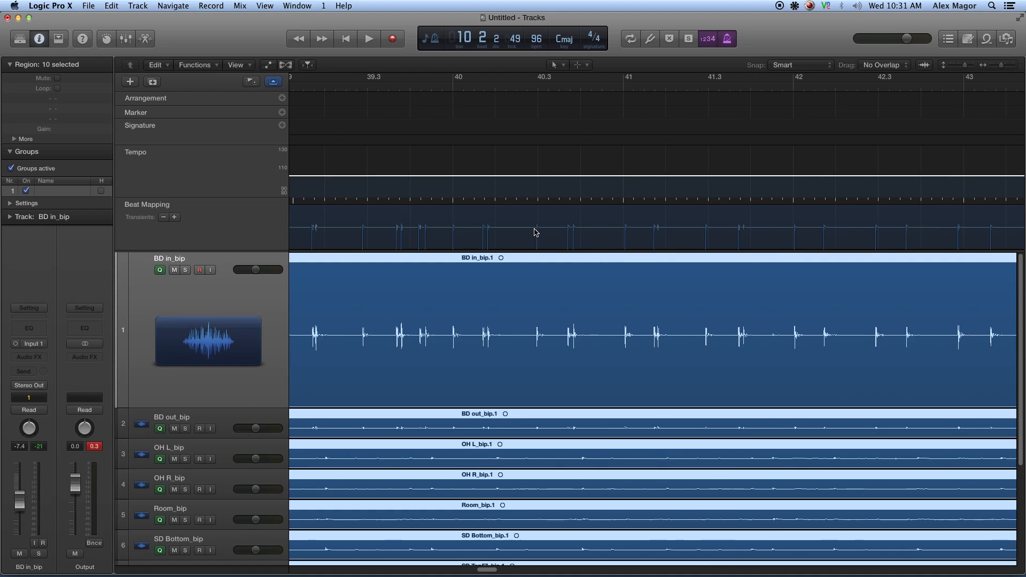
pyautogui.moveTo(454, 232); pyautogui.dragTo(454, 238)
pyautogui.moveTo(625, 222); pyautogui.dragTo(622, 231)
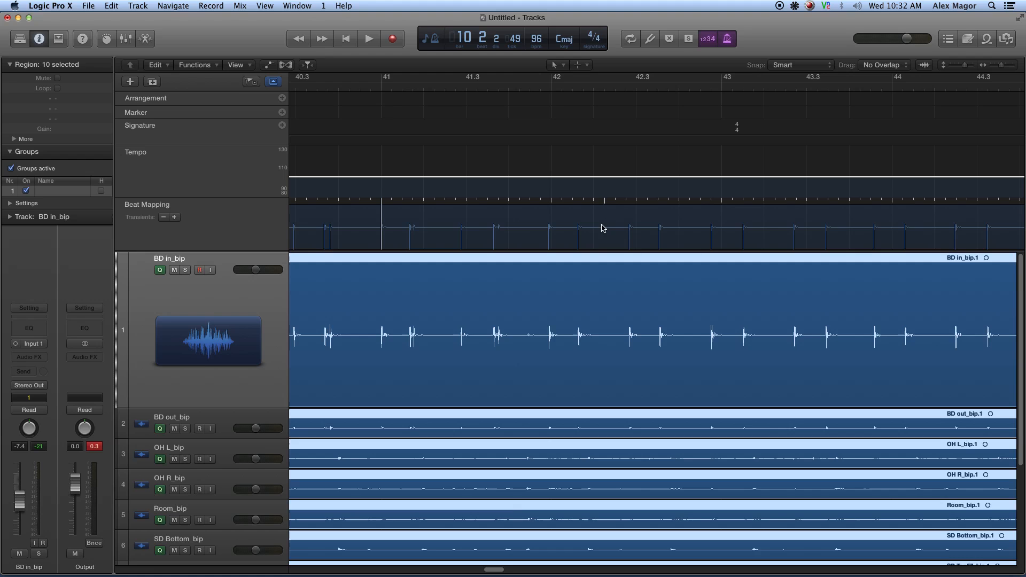
pyautogui.moveTo(550, 233); pyautogui.dragTo(551, 235)
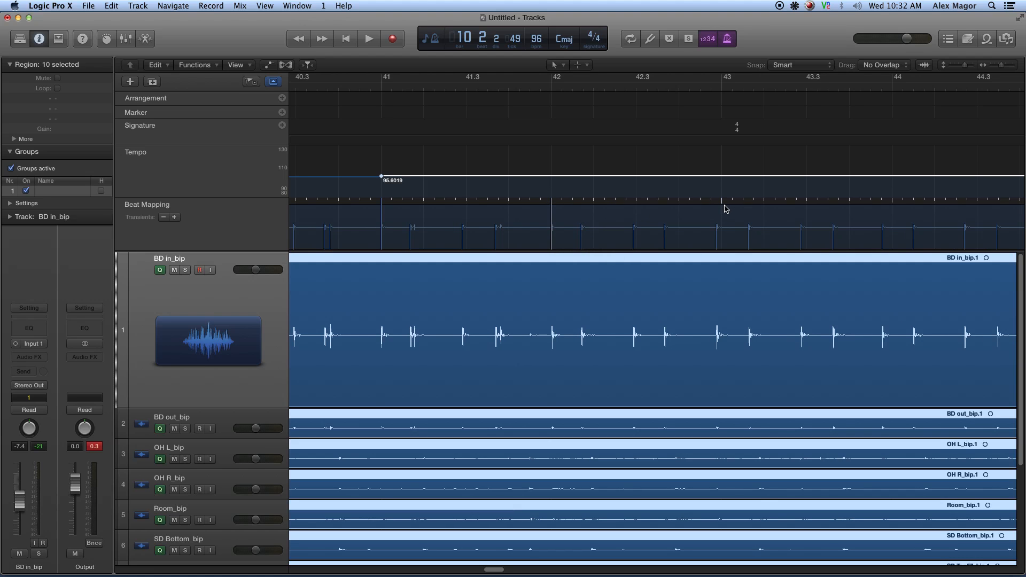
pyautogui.moveTo(724, 208); pyautogui.dragTo(719, 230)
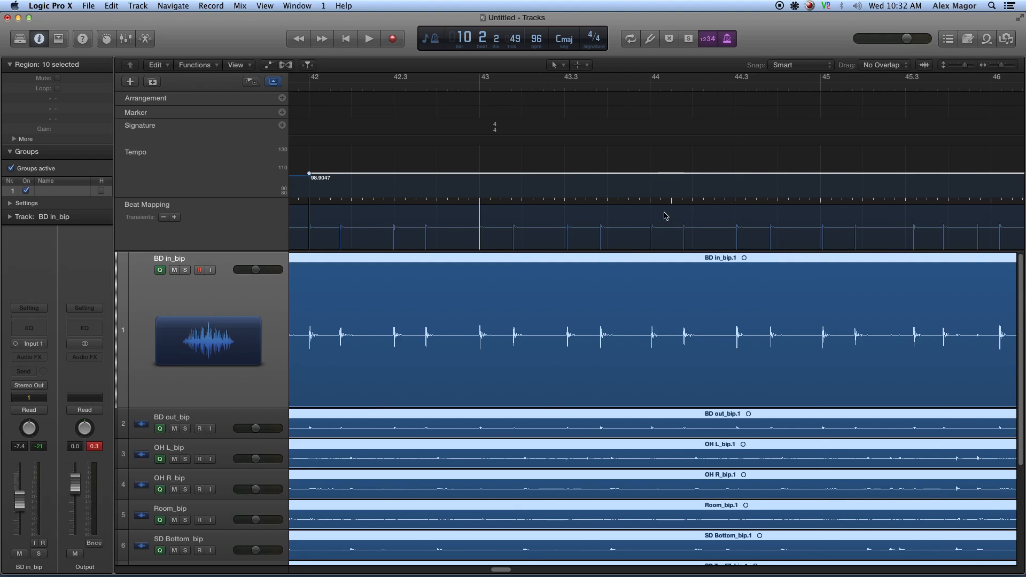
# Beat-map the downbeats of bars 44 through 47 to their matching kick transients
pyautogui.moveTo(651, 205); pyautogui.dragTo(651, 231)
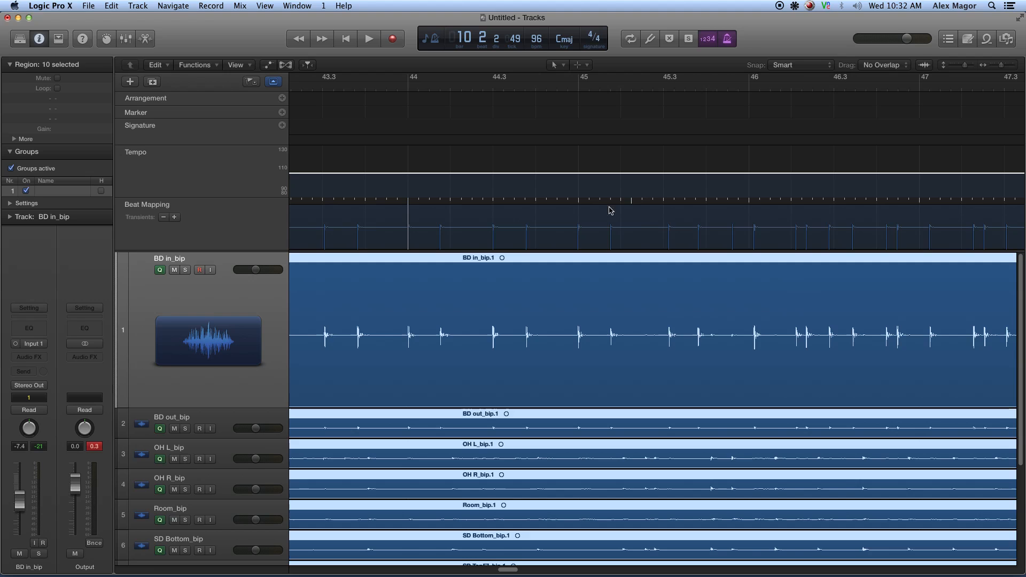
pyautogui.moveTo(579, 208); pyautogui.dragTo(577, 237)
pyautogui.moveTo(753, 205); pyautogui.dragTo(756, 236)
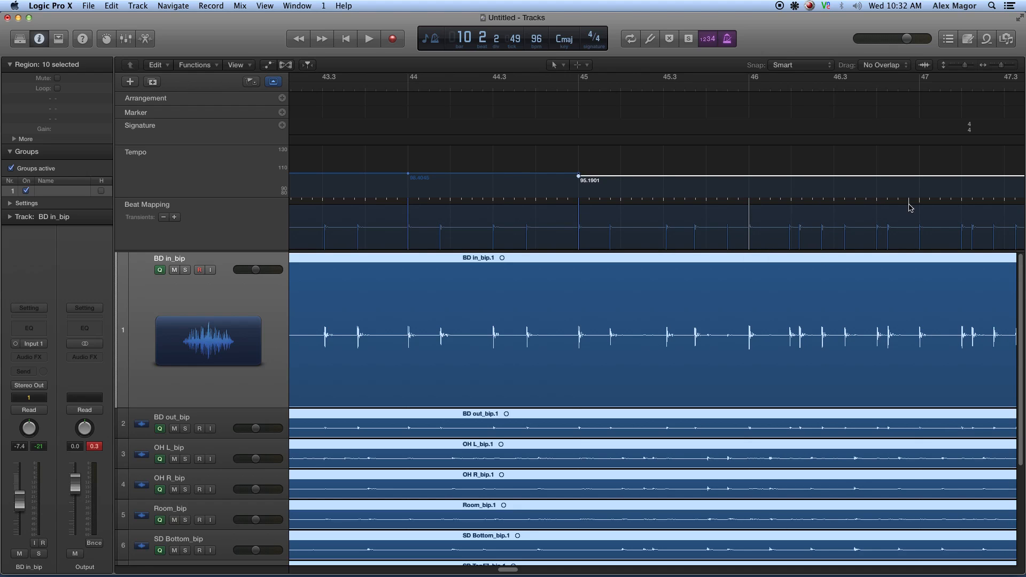
pyautogui.moveTo(920, 207); pyautogui.dragTo(919, 235)
# Beat-map the downbeats of bars 48 through 51 to their matching kick transients
pyautogui.hscroll(5, 772, 232)
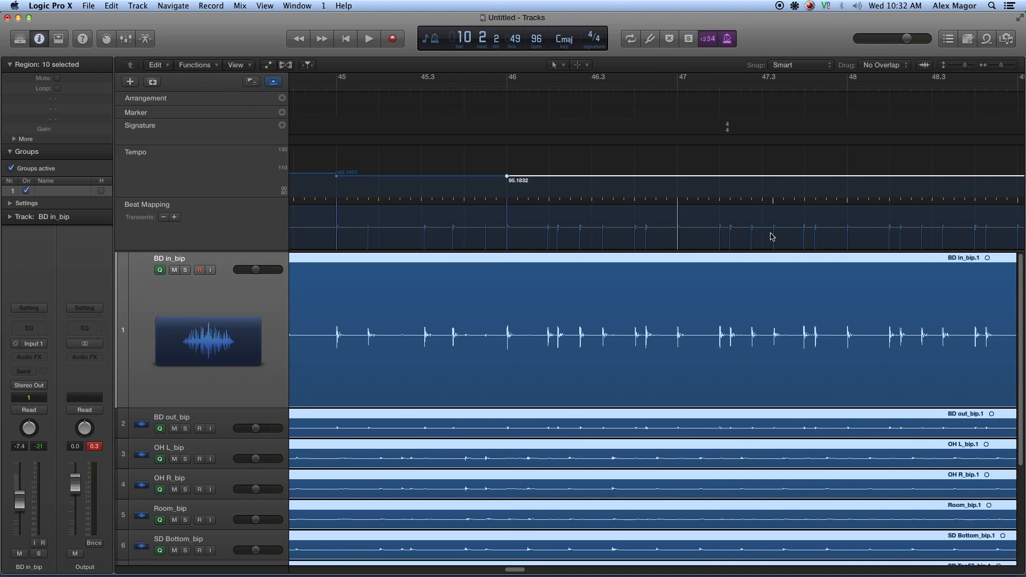
pyautogui.moveTo(605, 208); pyautogui.dragTo(605, 235)
pyautogui.moveTo(779, 202); pyautogui.dragTo(775, 252)
pyautogui.hscroll(10, 719, 234)
pyautogui.moveTo(462, 210); pyautogui.dragTo(464, 240)
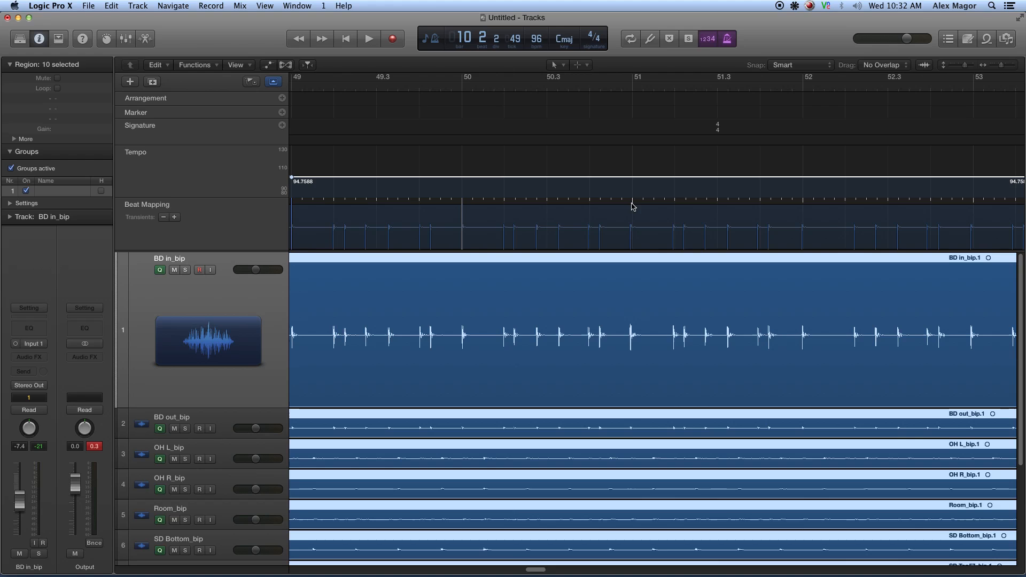
pyautogui.moveTo(632, 208); pyautogui.dragTo(643, 240)
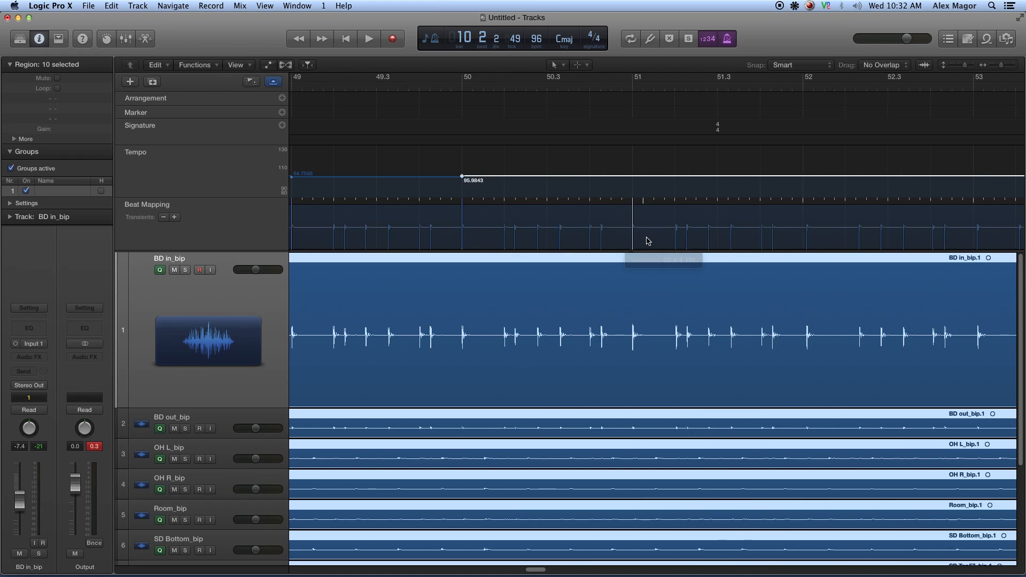
# Beat-map the downbeats of bars 52 through 55 to their matching kick transients
pyautogui.hscroll(4, 551, 234)
pyautogui.moveTo(561, 204); pyautogui.dragTo(566, 236)
pyautogui.hscroll(5, 516, 227)
pyautogui.moveTo(490, 203); pyautogui.dragTo(485, 233)
pyautogui.hscroll(4, 471, 233)
pyautogui.moveTo(418, 206); pyautogui.dragTo(428, 236)
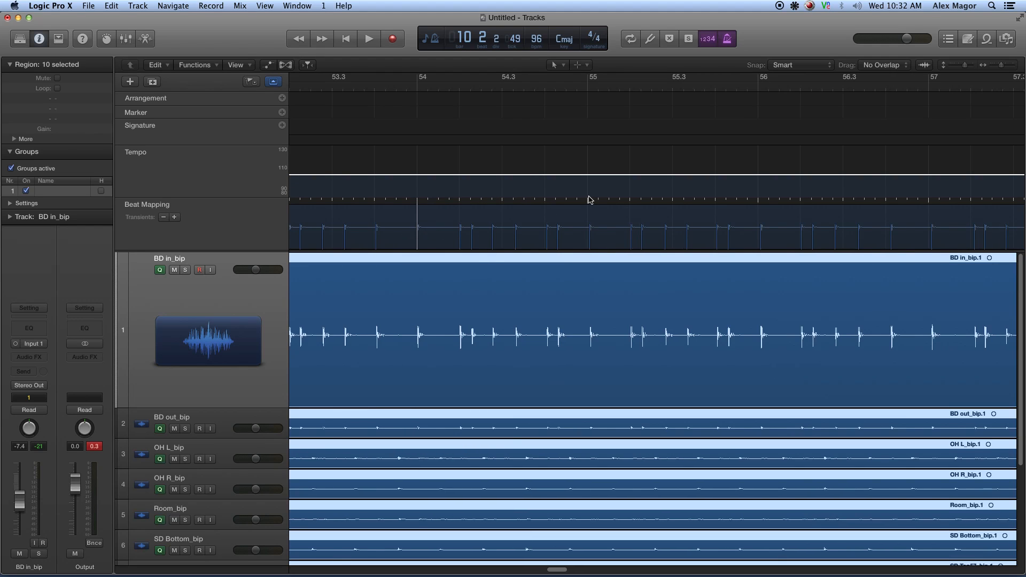
pyautogui.moveTo(588, 206); pyautogui.dragTo(588, 236)
# Beat-map the downbeats of bars 56 through 59 to their matching kick transients
pyautogui.hscroll(6, 560, 231)
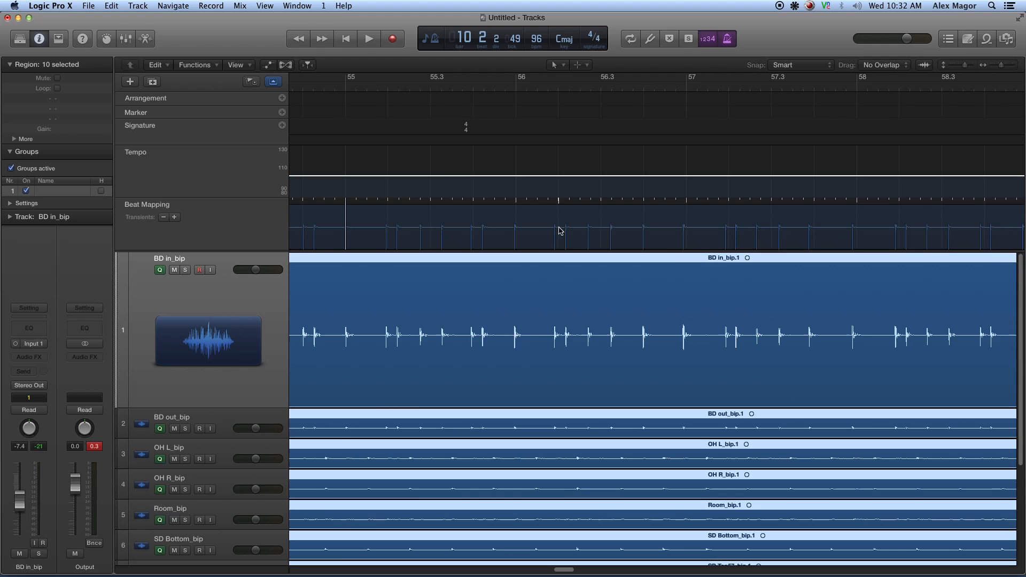
pyautogui.moveTo(513, 213); pyautogui.dragTo(516, 239)
pyautogui.hscroll(4, 481, 230)
pyautogui.moveTo(445, 229); pyautogui.dragTo(446, 236)
pyautogui.hscroll(4, 463, 231)
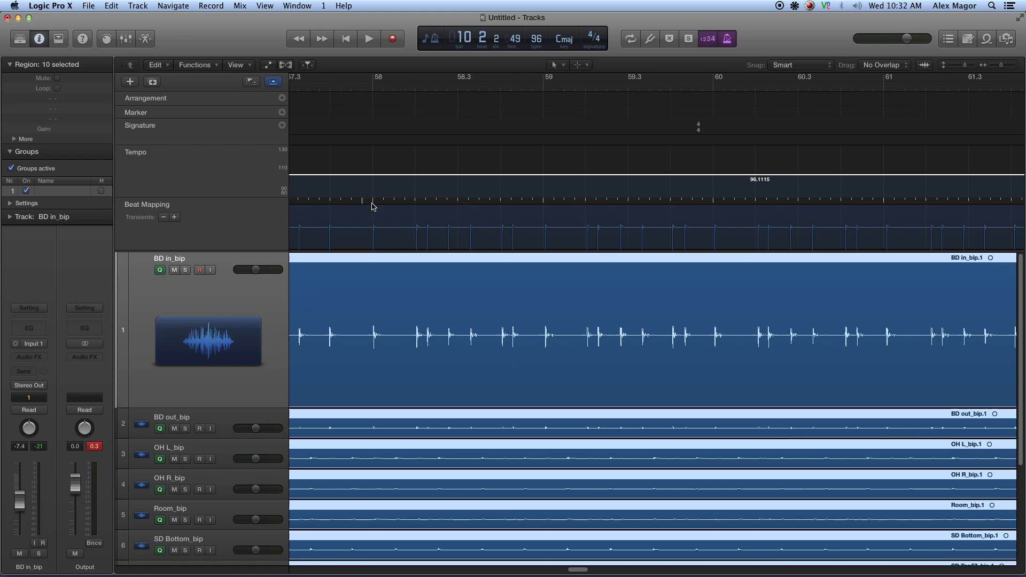
pyautogui.moveTo(373, 206); pyautogui.dragTo(373, 236)
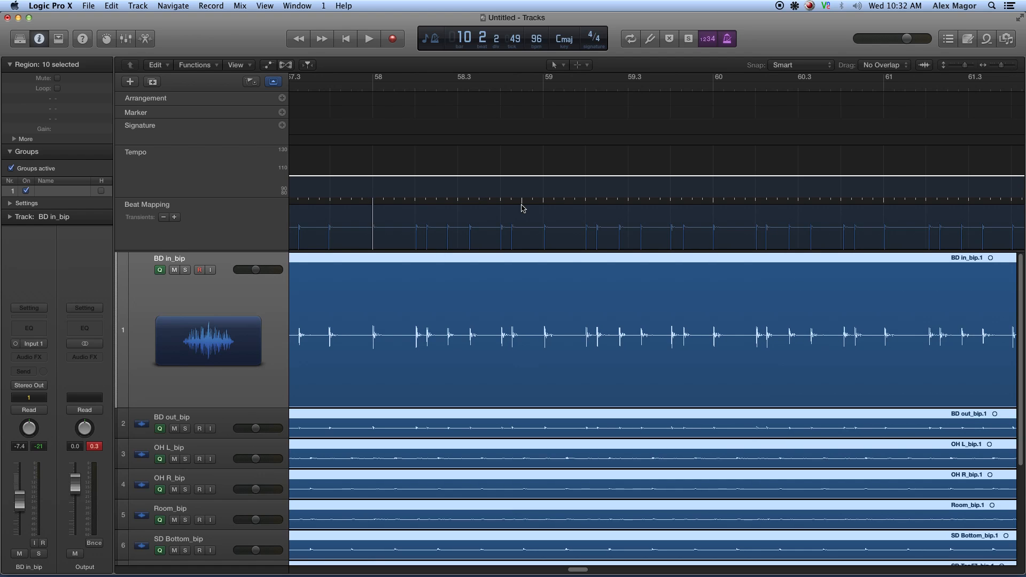
pyautogui.moveTo(544, 205); pyautogui.dragTo(542, 234)
pyautogui.moveTo(544, 236); pyautogui.dragTo(544, 236)
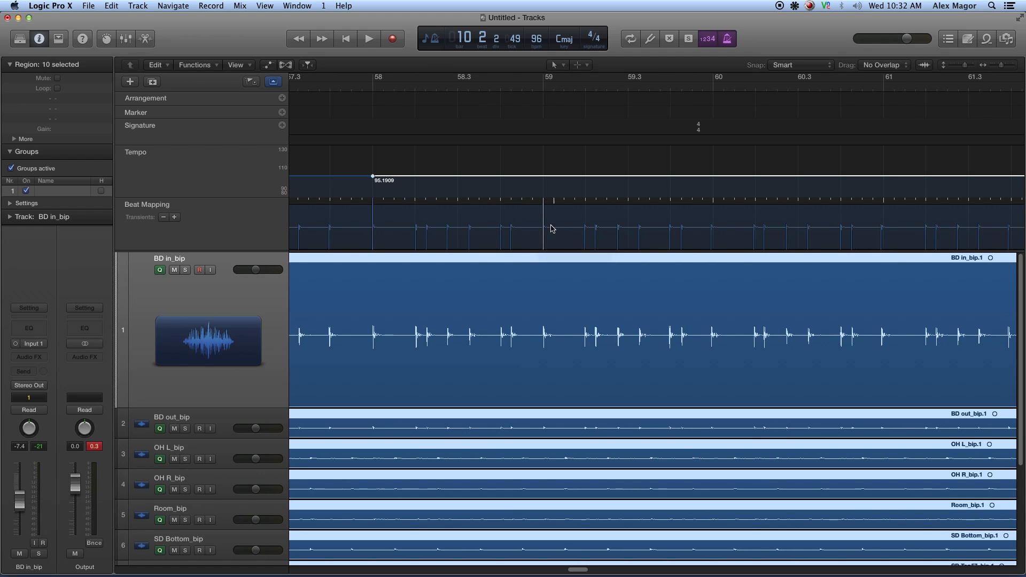
# Beat-map the downbeats of bars 60 through 65 to their matching kick transients
pyautogui.moveTo(711, 207); pyautogui.dragTo(711, 231)
pyautogui.moveTo(642, 215); pyautogui.dragTo(642, 235)
pyautogui.moveTo(570, 208); pyautogui.dragTo(570, 231)
pyautogui.moveTo(499, 207); pyautogui.dragTo(500, 234)
pyautogui.moveTo(672, 205); pyautogui.dragTo(675, 233)
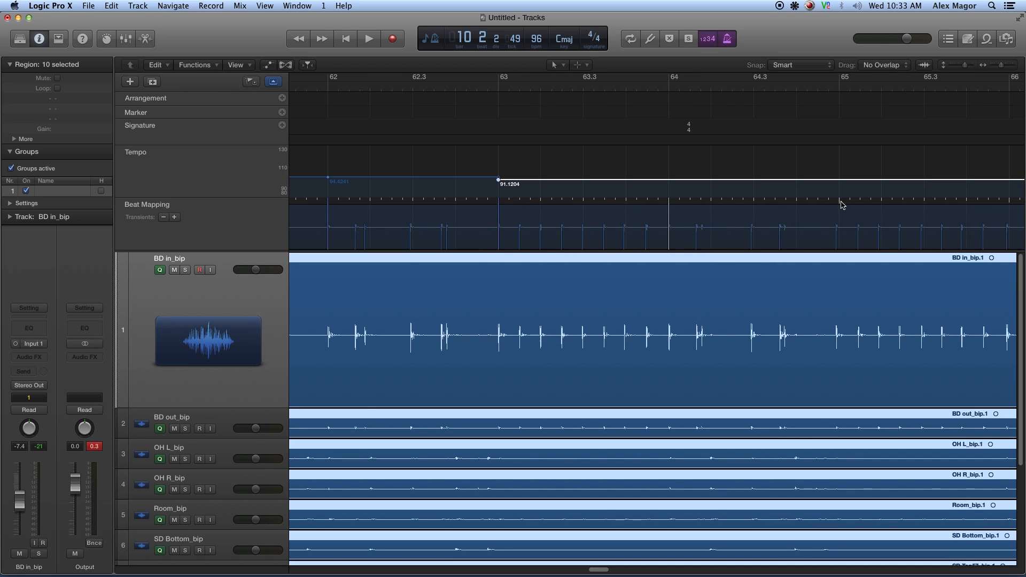
pyautogui.moveTo(837, 222); pyautogui.dragTo(837, 233)
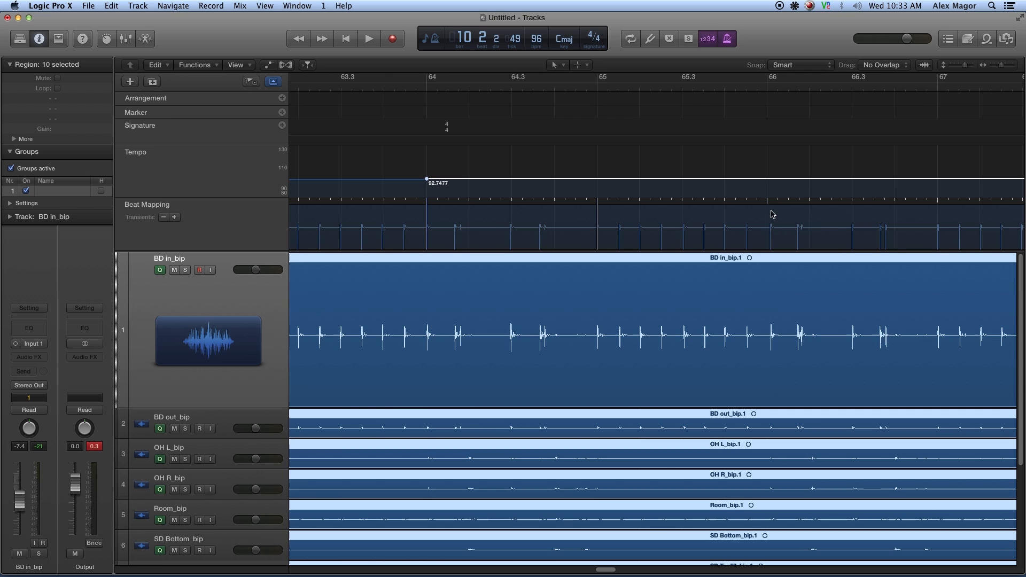
# Beat-map the downbeats of bars 66 through 71 to their matching kick transients
pyautogui.moveTo(767, 205); pyautogui.dragTo(763, 232)
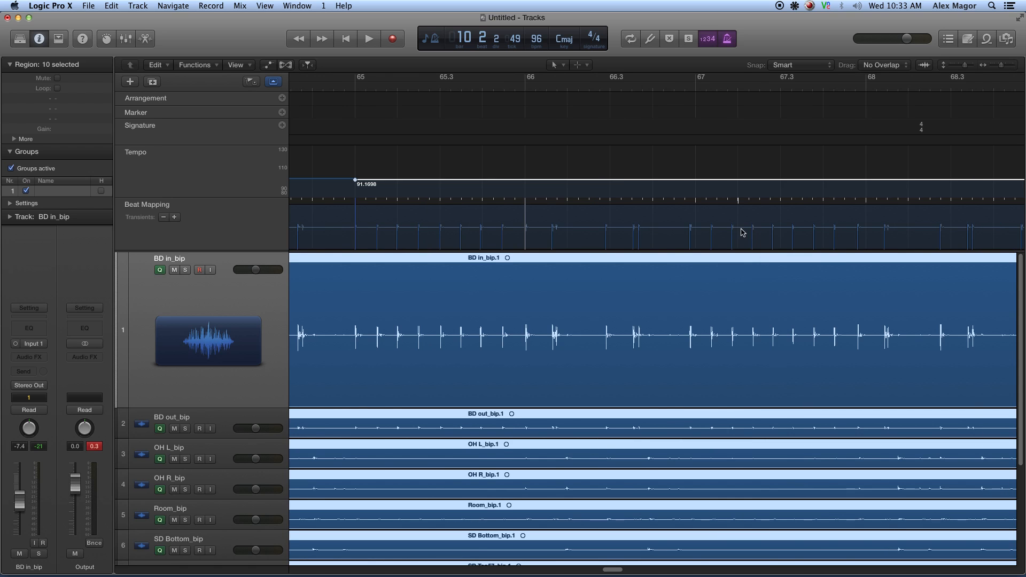
pyautogui.moveTo(695, 205); pyautogui.dragTo(689, 231)
pyautogui.moveTo(630, 210); pyautogui.dragTo(627, 228)
pyautogui.moveTo(553, 206); pyautogui.dragTo(552, 229)
pyautogui.moveTo(723, 205); pyautogui.dragTo(724, 229)
pyautogui.moveTo(894, 206); pyautogui.dragTo(889, 229)
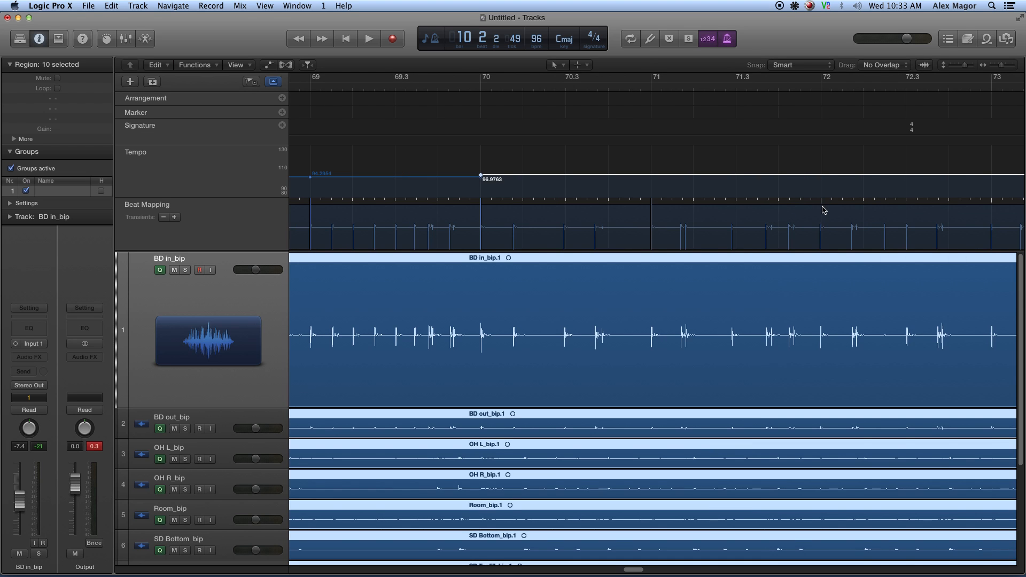
# Beat-map the downbeats of bars 72 through 76 to their matching kick transients
pyautogui.moveTo(822, 223); pyautogui.dragTo(821, 229)
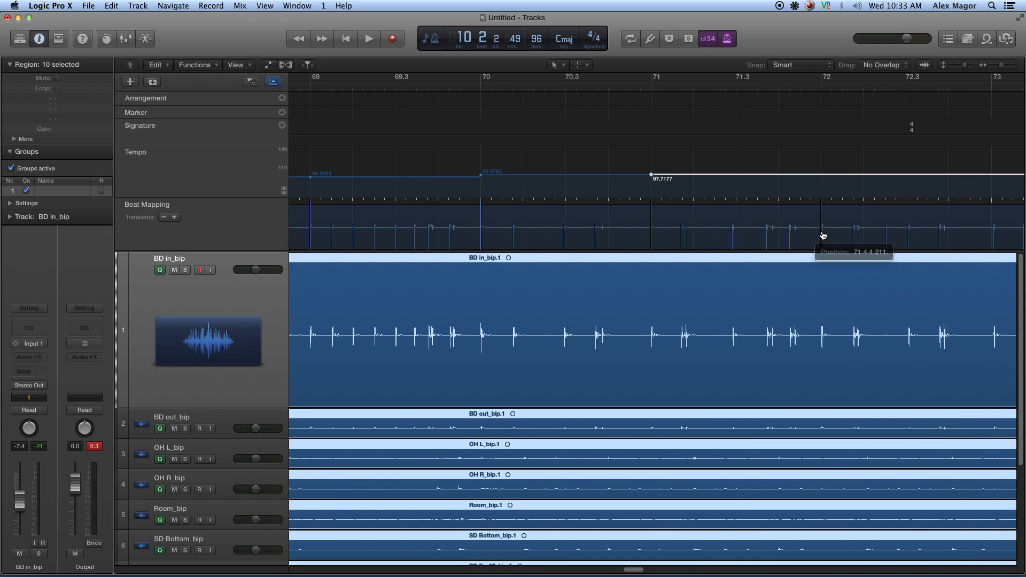
pyautogui.moveTo(752, 220); pyautogui.dragTo(751, 229)
pyautogui.moveTo(679, 209); pyautogui.dragTo(674, 231)
pyautogui.moveTo(607, 208); pyautogui.dragTo(605, 231)
pyautogui.moveTo(776, 205); pyautogui.dragTo(779, 229)
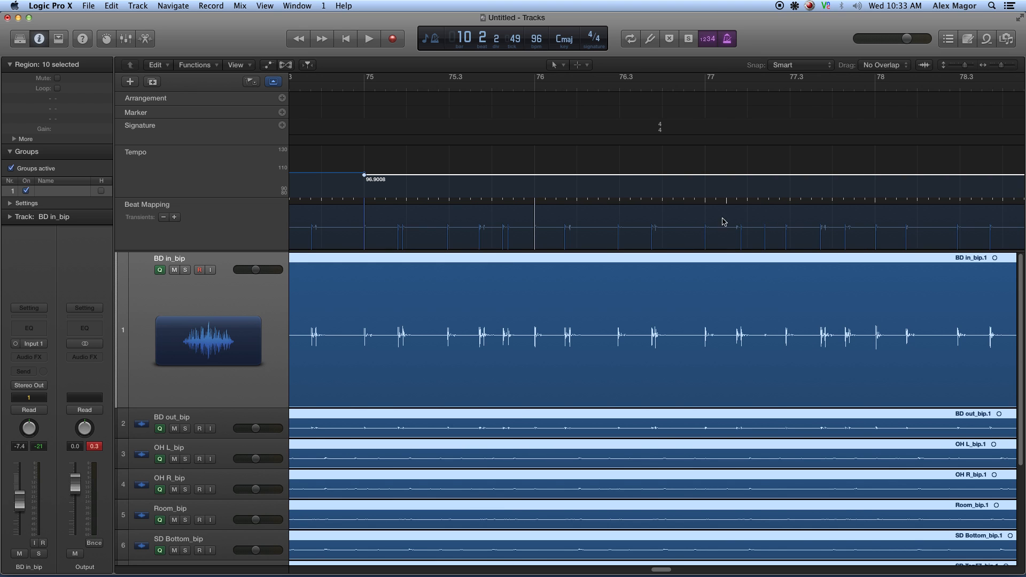
# Beat-map the downbeats of bars 77 through 81 to their matching kick transients
pyautogui.moveTo(708, 209); pyautogui.dragTo(706, 229)
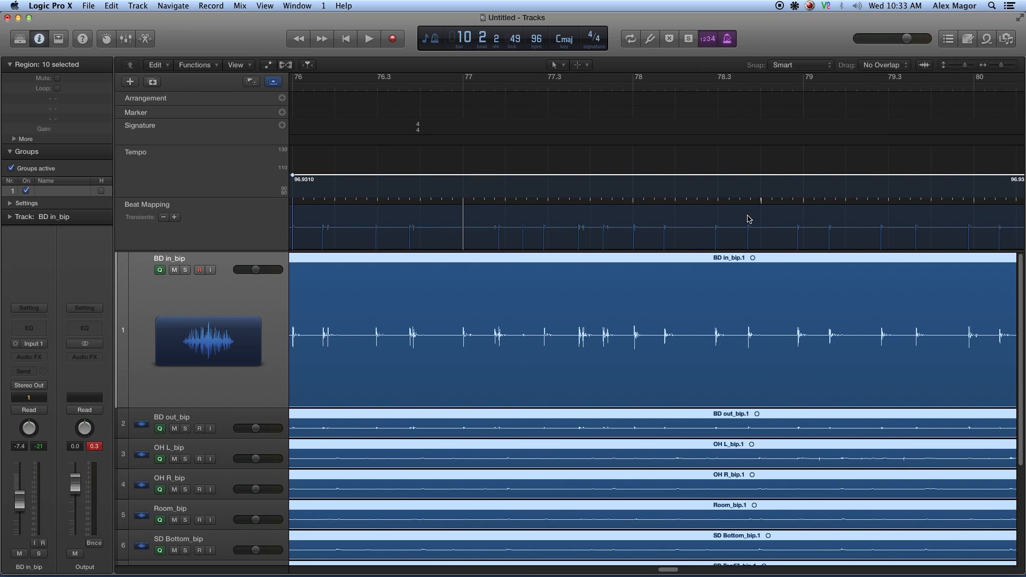
pyautogui.moveTo(634, 213); pyautogui.dragTo(637, 236)
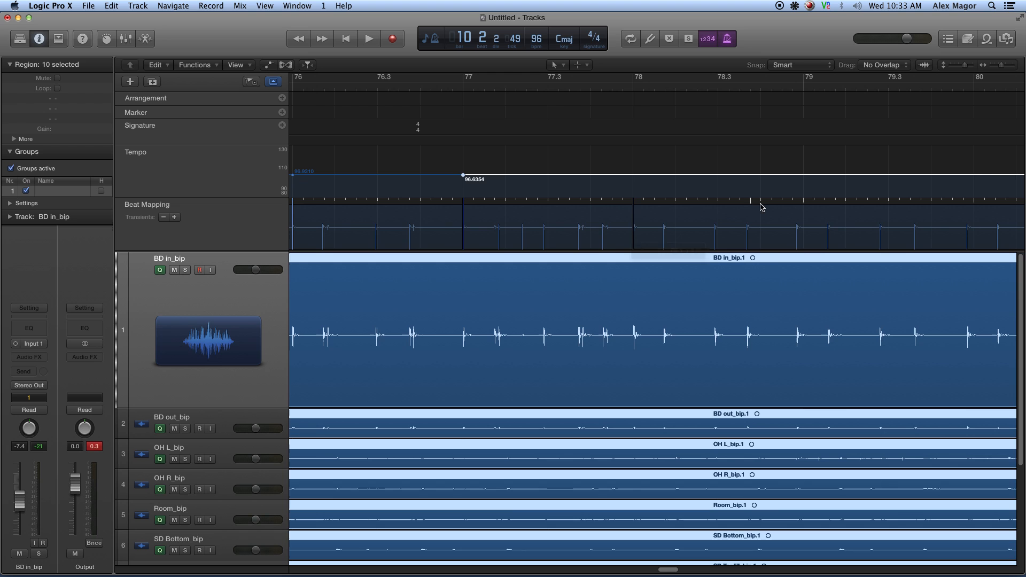
pyautogui.moveTo(799, 223); pyautogui.dragTo(798, 231)
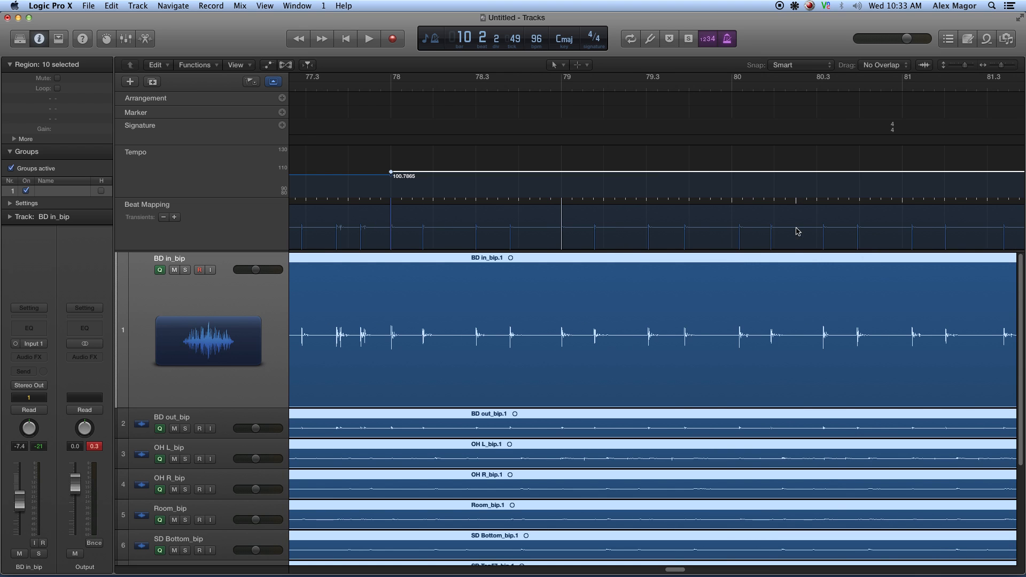
pyautogui.moveTo(732, 205); pyautogui.dragTo(737, 235)
pyautogui.moveTo(668, 209); pyautogui.dragTo(657, 230)
# Beat-map the downbeats of bars 82, 83 and 84 to their matching kick transients
pyautogui.moveTo(594, 211); pyautogui.dragTo(591, 229)
pyautogui.moveTo(759, 206); pyautogui.dragTo(758, 238)
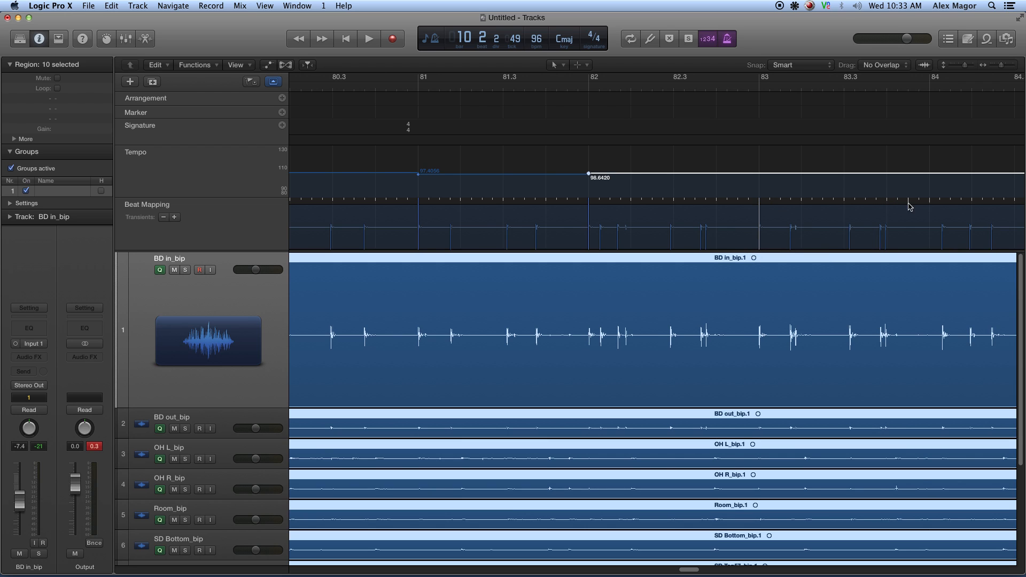
pyautogui.moveTo(929, 206); pyautogui.dragTo(943, 232)
# Play the drums from beat 4 of bar 82 into bar 85 to hear where bar 85's downbeat falls
pyautogui.click(717, 90)
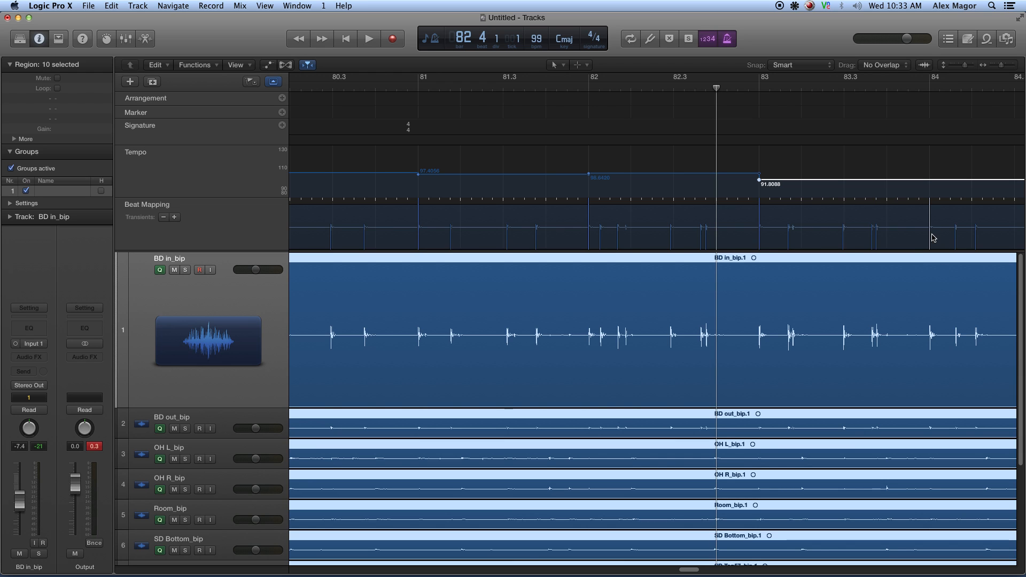
pyautogui.press('space')
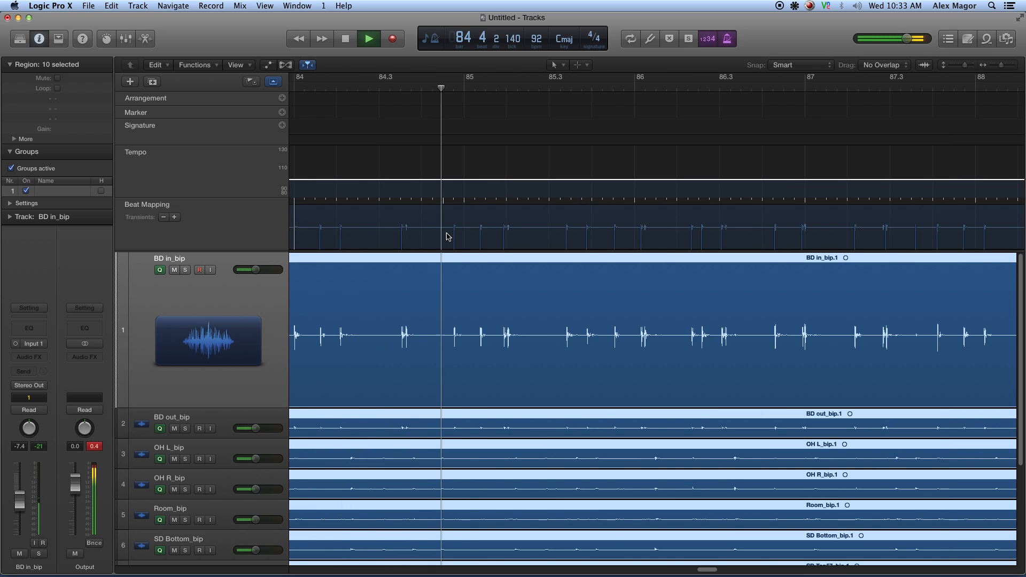
pyautogui.press('space')
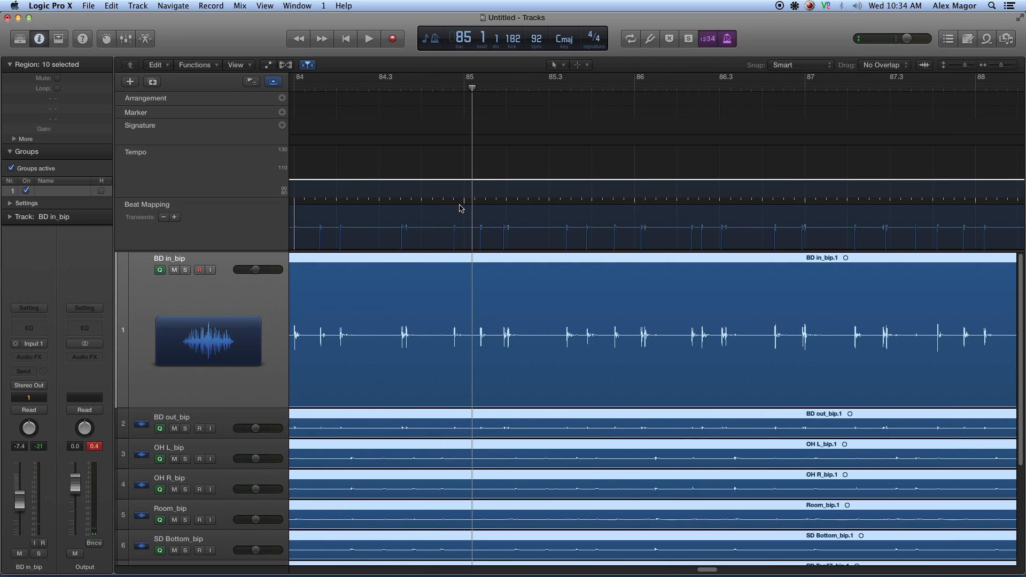
# Beat-map the downbeats of bars 85, 86 and 87 to their matching kick transients
pyautogui.moveTo(463, 206); pyautogui.dragTo(455, 229)
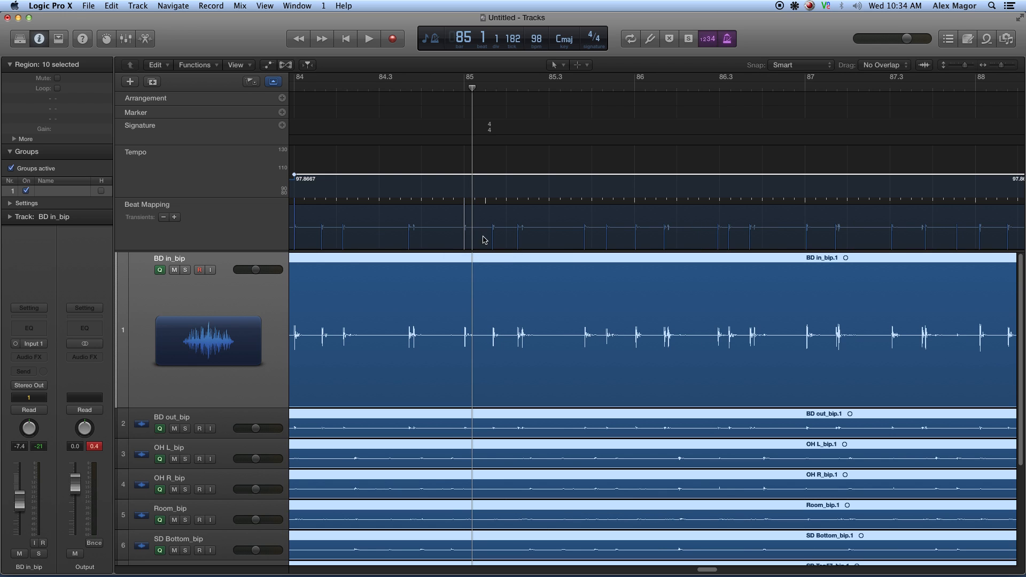
pyautogui.moveTo(634, 207); pyautogui.dragTo(636, 230)
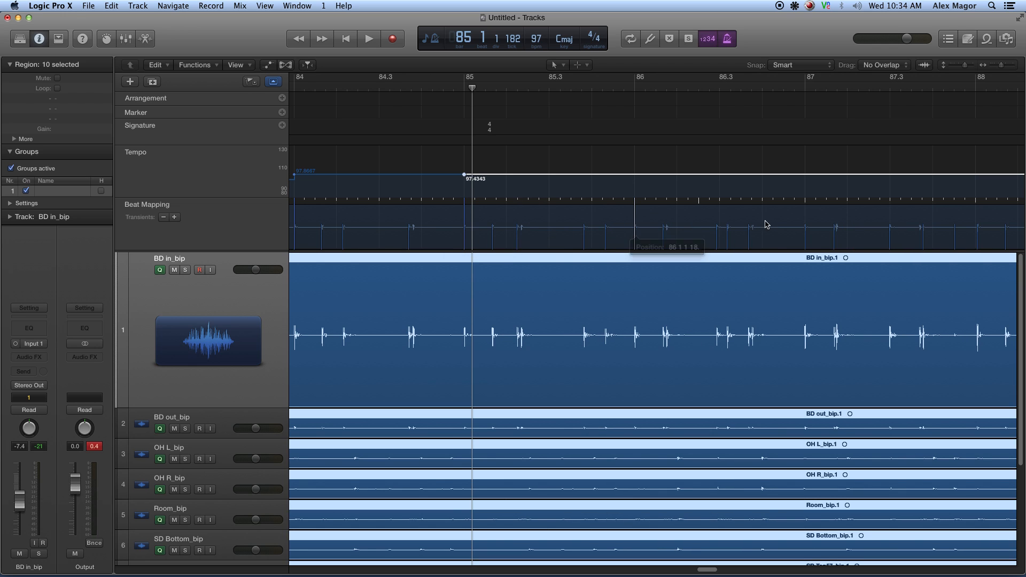
pyautogui.moveTo(804, 202); pyautogui.dragTo(805, 233)
pyautogui.hscroll(5, 802, 234)
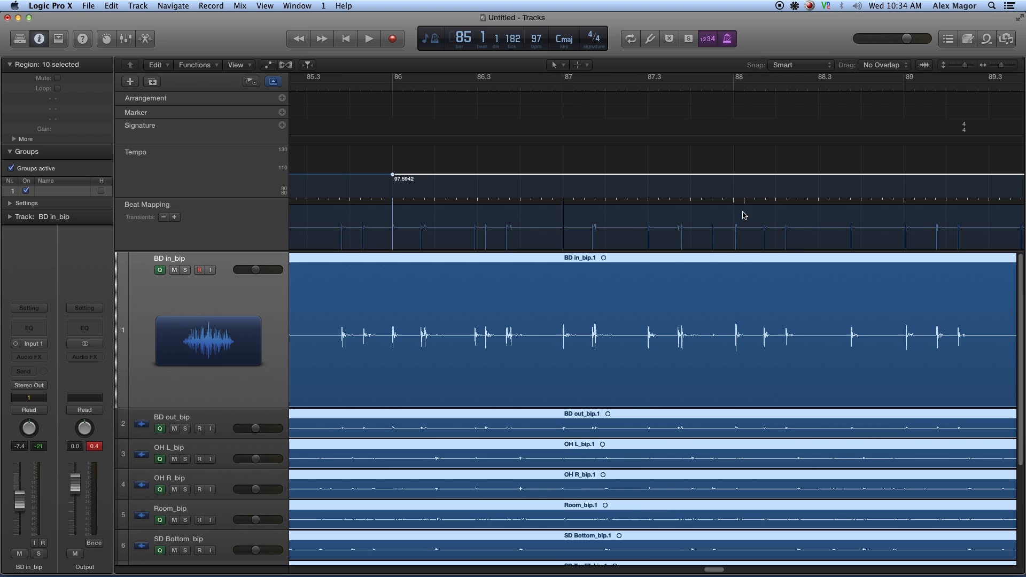
# Beat-map the downbeats of bars 88, 89 and 90 to their matching kick transients
pyautogui.moveTo(733, 204); pyautogui.dragTo(737, 235)
pyautogui.hscroll(5, 736, 234)
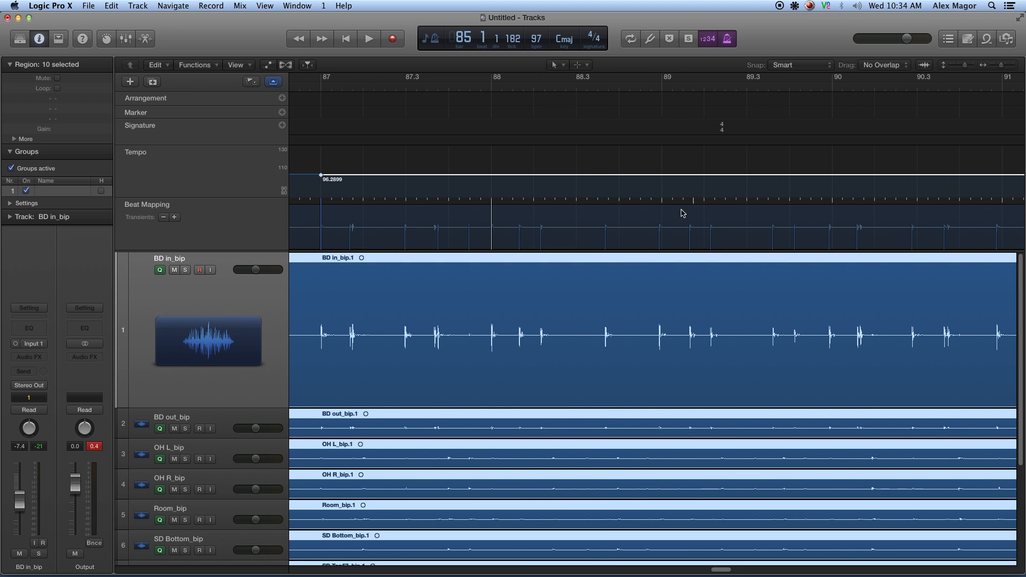
pyautogui.moveTo(662, 203); pyautogui.dragTo(658, 228)
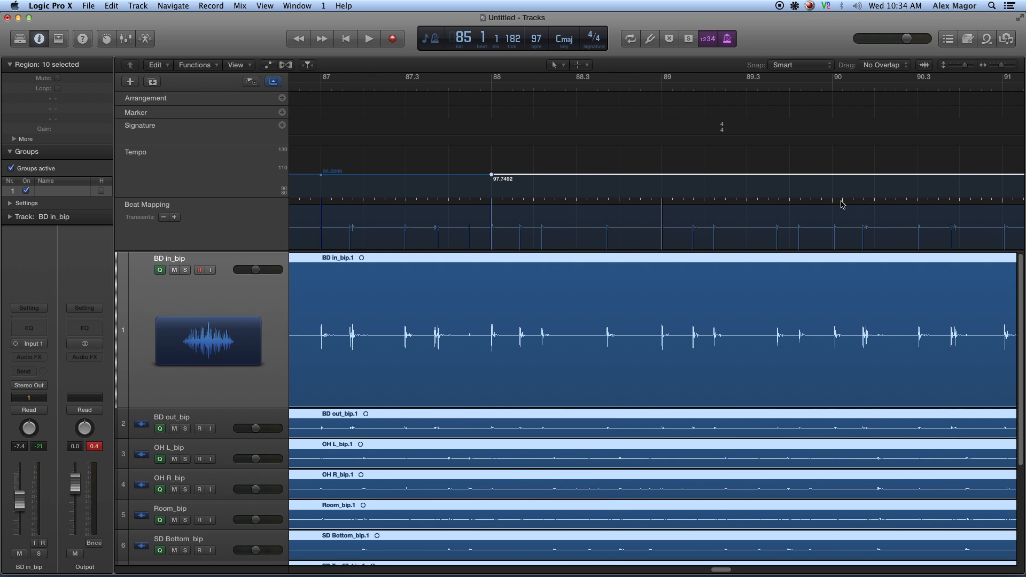
pyautogui.moveTo(832, 207); pyautogui.dragTo(829, 234)
pyautogui.hscroll(5, 827, 233)
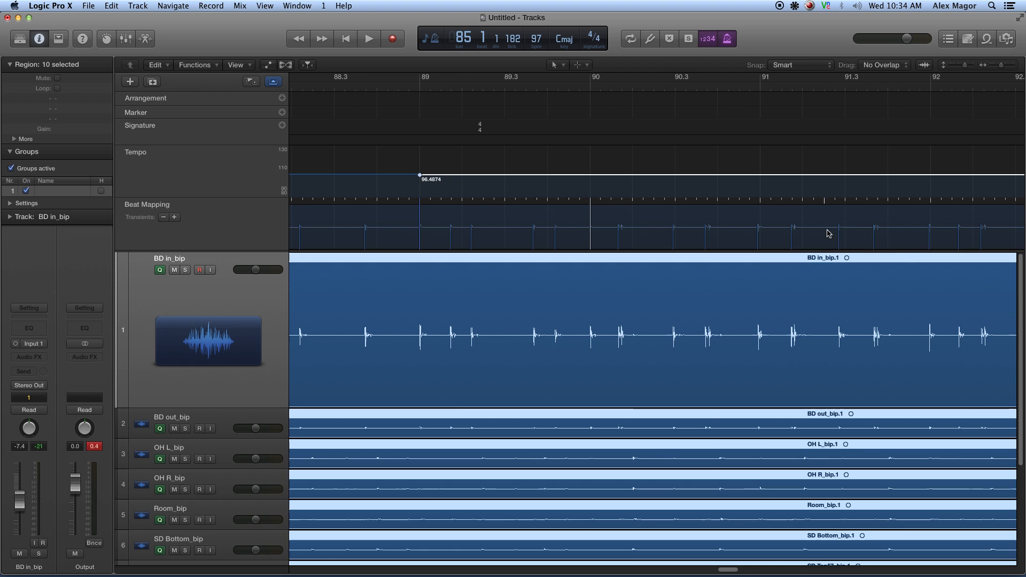
# Beat-map the downbeats of bars 91 through 94 to their matching kick transients, finishing at the last kick hit
pyautogui.moveTo(761, 215); pyautogui.dragTo(758, 230)
pyautogui.hscroll(5, 790, 231)
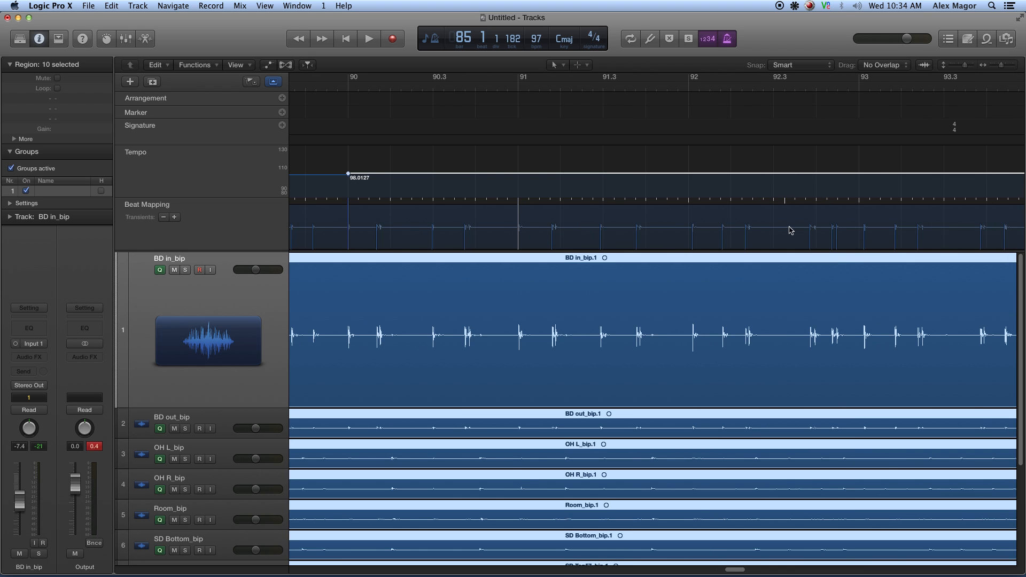
pyautogui.moveTo(689, 208); pyautogui.dragTo(694, 236)
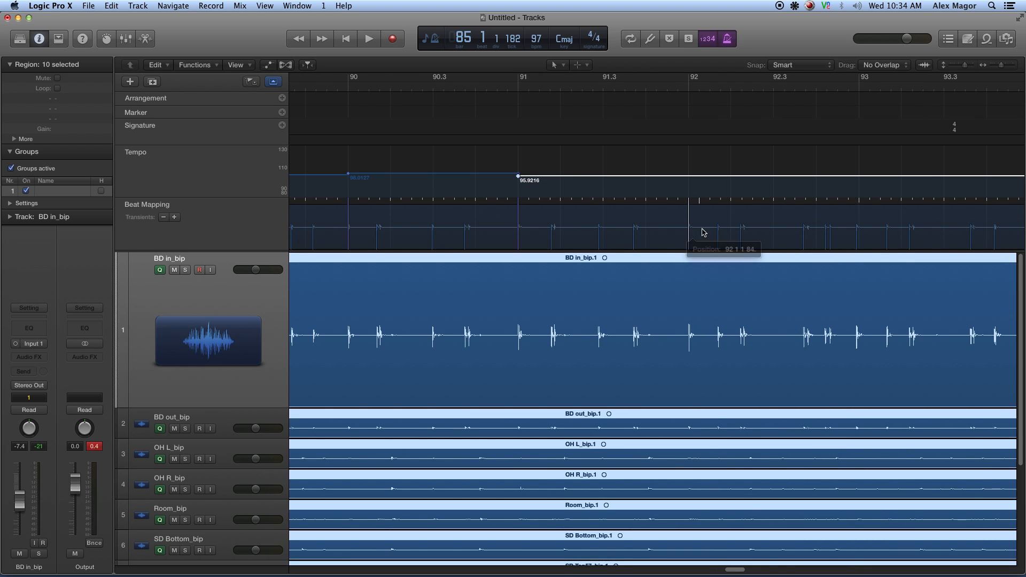
pyautogui.moveTo(860, 231); pyautogui.dragTo(858, 238)
pyautogui.hscroll(5, 861, 230)
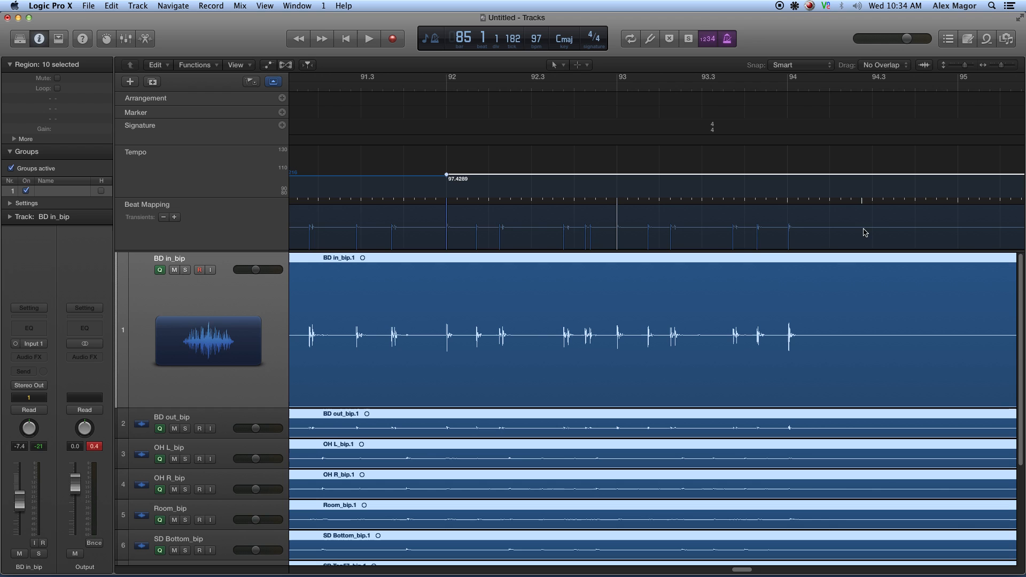
pyautogui.moveTo(788, 208); pyautogui.dragTo(788, 231)
pyautogui.hscroll(5, 786, 231)
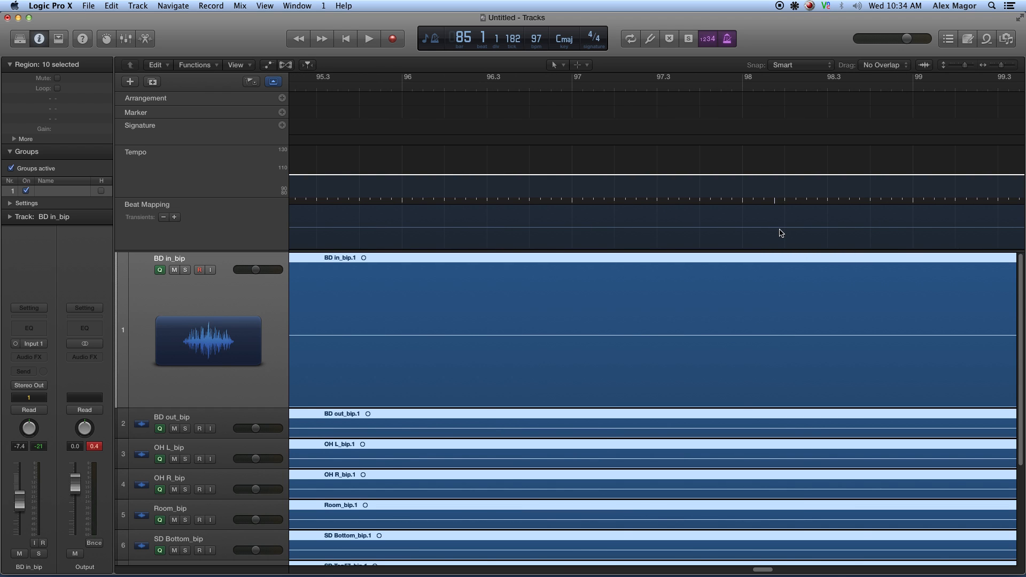
# Play the drums with the click from bar 1 into bar 7 to check that the click follows the mapped tempo
pyautogui.press('z')
pyautogui.press('Return')
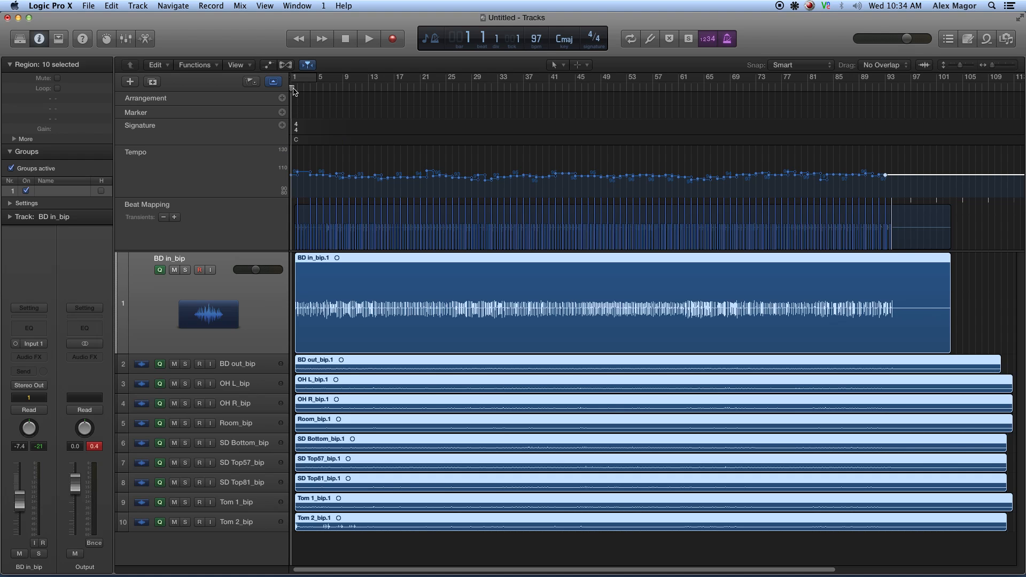
pyautogui.press('super+Right')
pyautogui.press('super+Right')
pyautogui.press('super+Right')
pyautogui.press('super+Right')
pyautogui.press('super+Right')
pyautogui.press('super+Right')
pyautogui.press('super+Right')
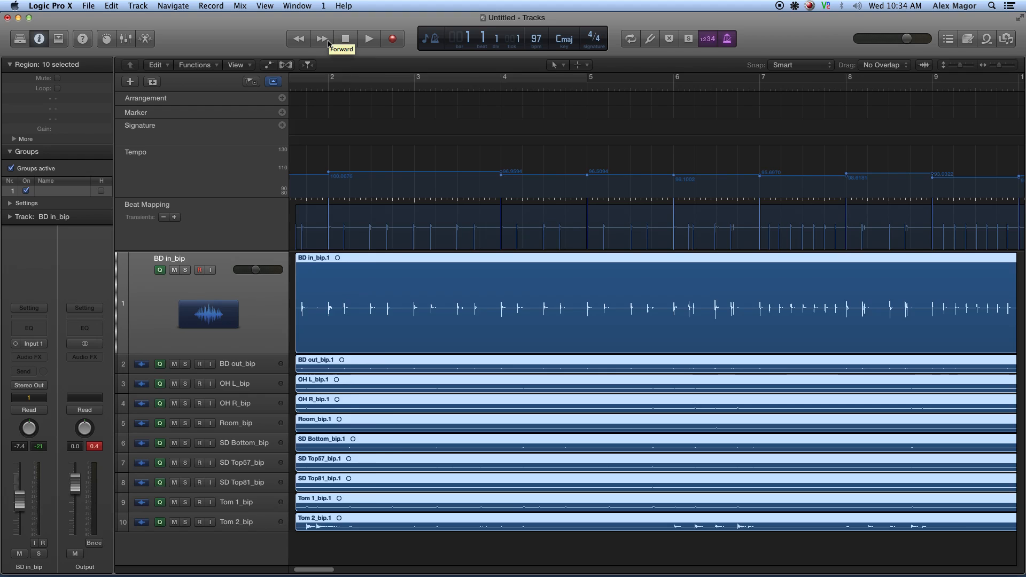
pyautogui.press('space')
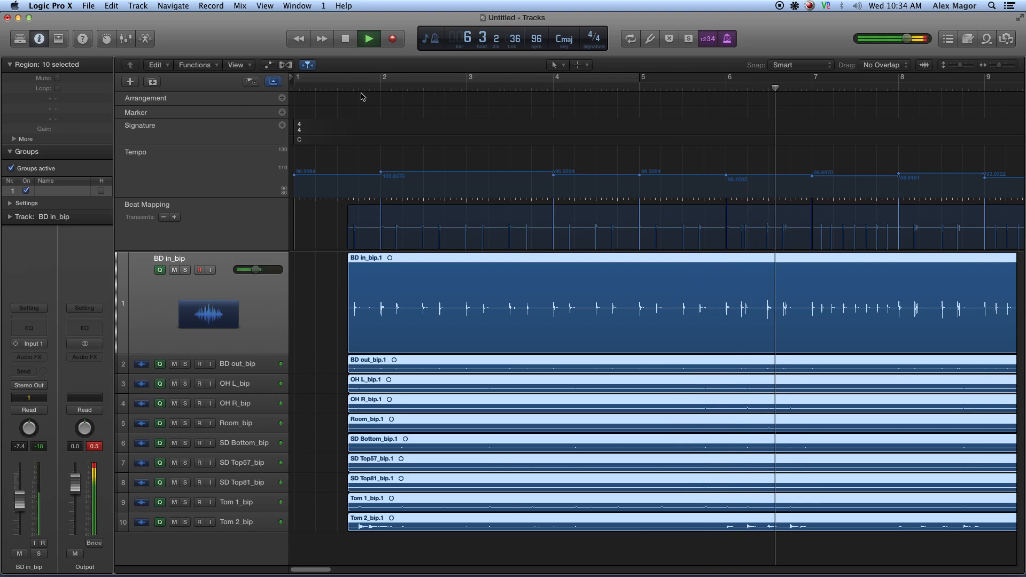
pyautogui.press('space')
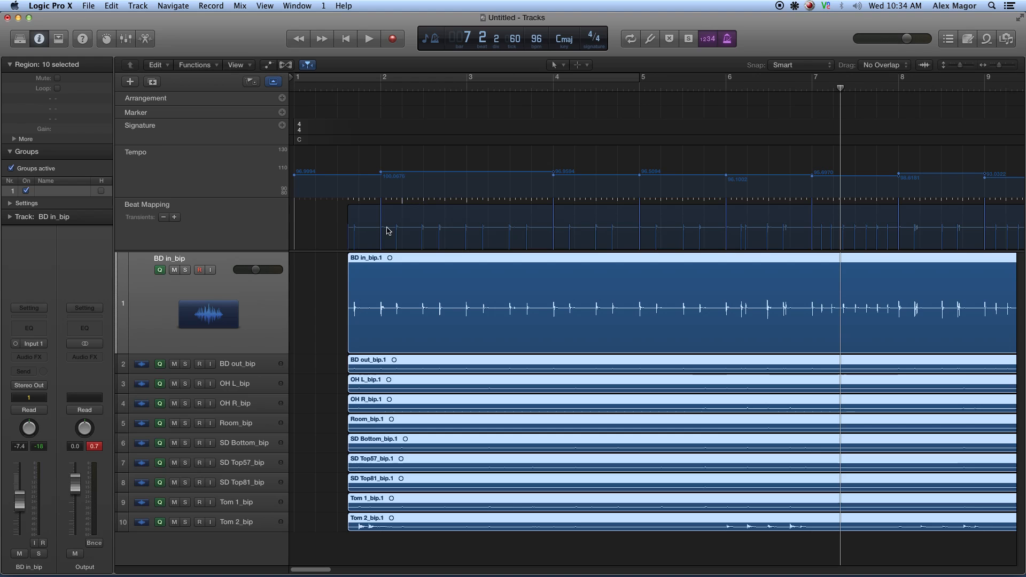
# Turn off Q on the overhead, room, snare and tom tracks, and place the SD Top57_bip track directly below BD out_bip
pyautogui.click(158, 523)
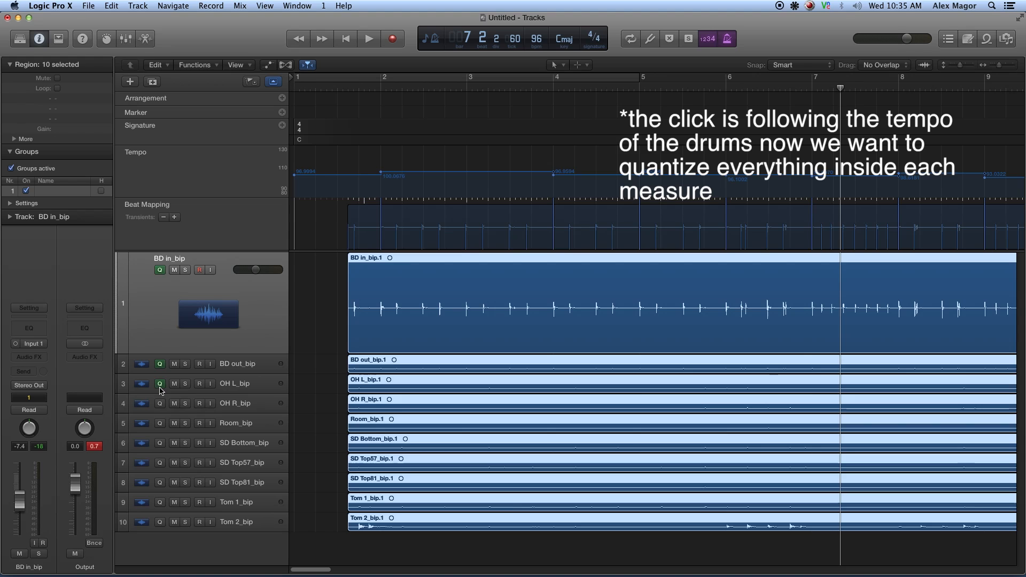
pyautogui.click(285, 466)
pyautogui.moveTo(224, 396); pyautogui.dragTo(239, 295)
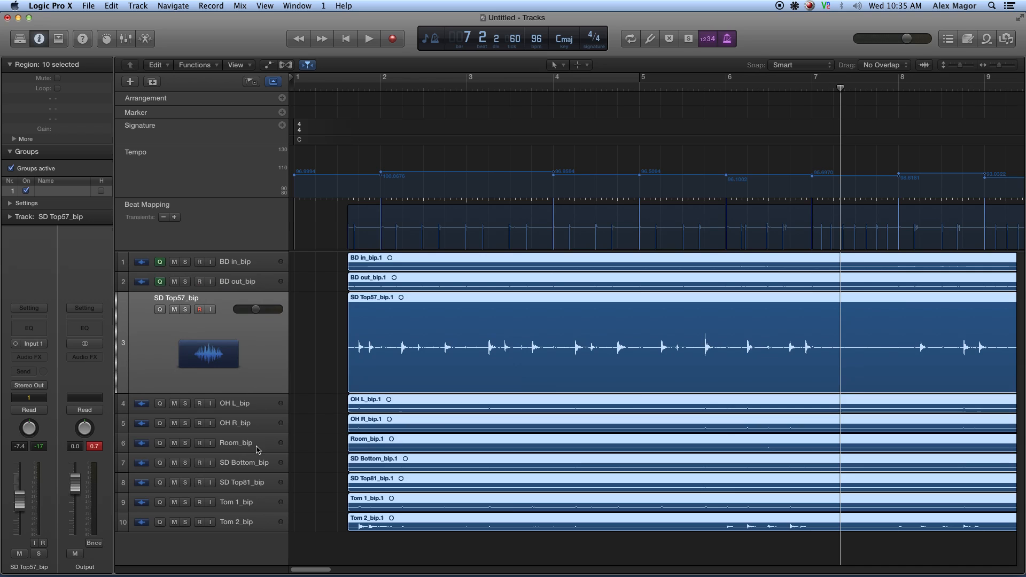
# Place SD Top81_bip and SD Bottom_bip below SD Top57_bip, keeping only BD in_bip and SD Top57_bip as Q reference tracks
pyautogui.click(243, 482)
pyautogui.moveTo(231, 394); pyautogui.dragTo(257, 316)
pyautogui.click(241, 484)
pyautogui.moveTo(241, 484); pyautogui.dragTo(250, 349)
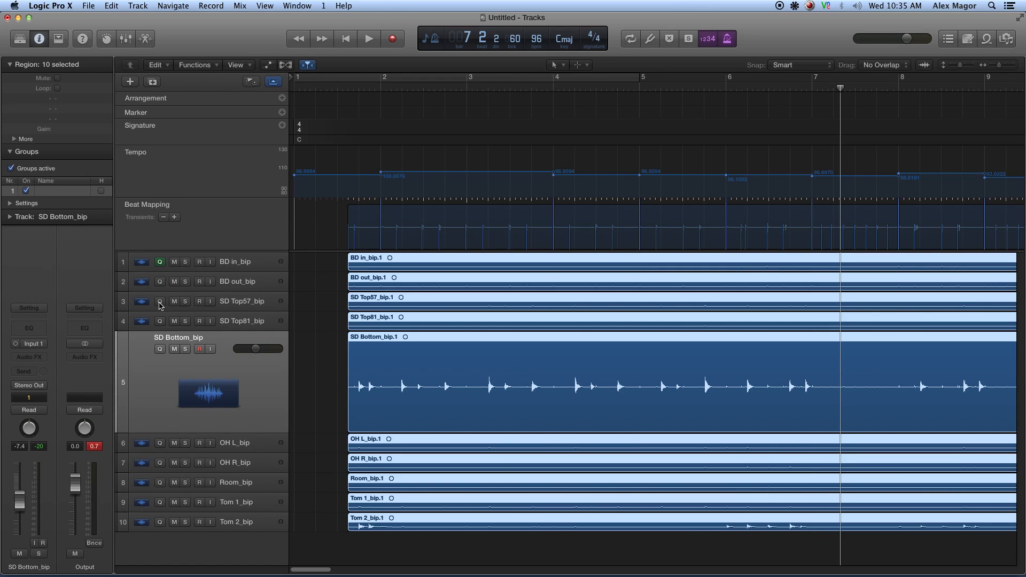
pyautogui.click(248, 261)
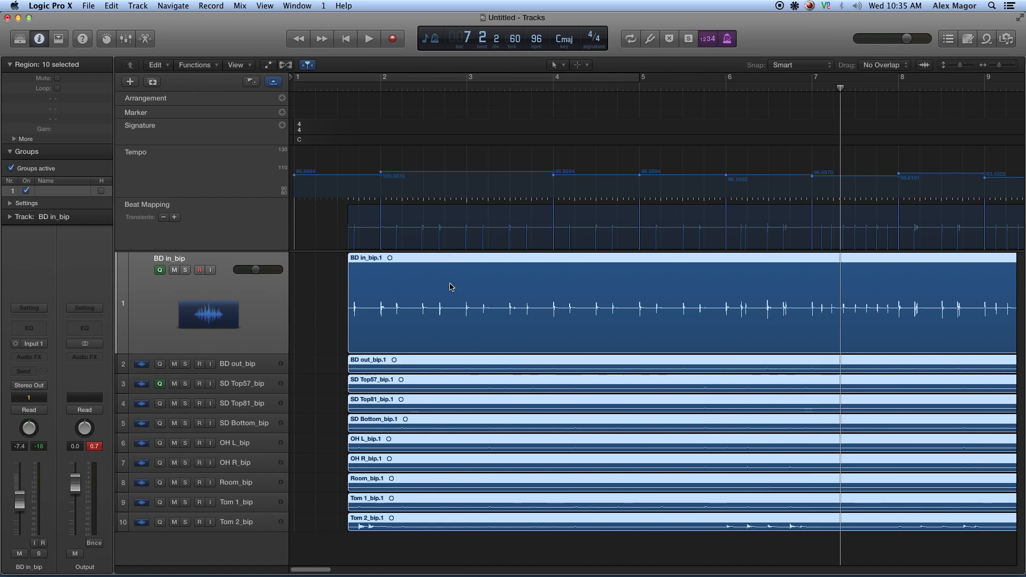
# Export the tempo information to the selected drum audio files
pyautogui.click(135, 6)
pyautogui.moveTo(113, 6)
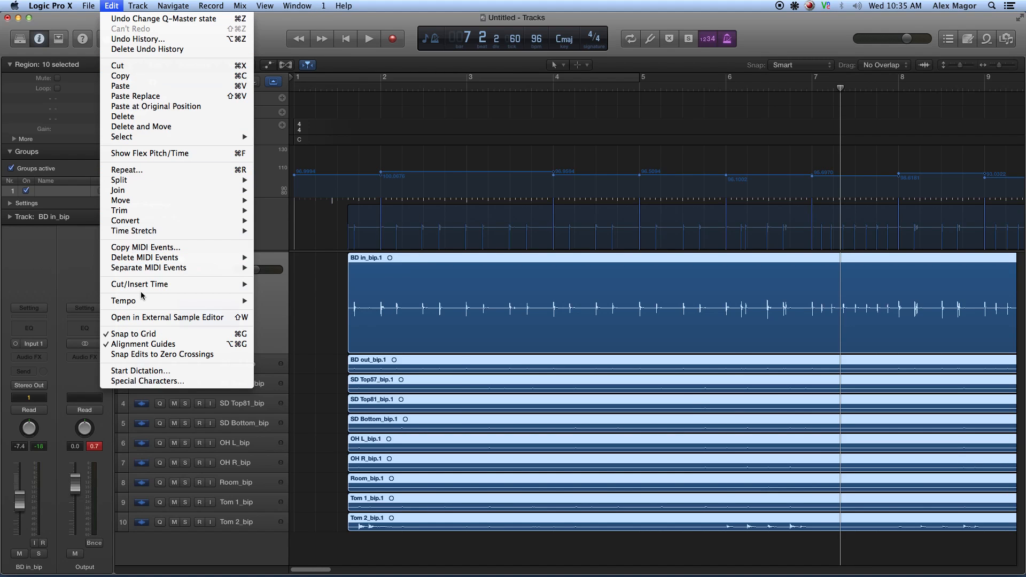
pyautogui.moveTo(150, 302)
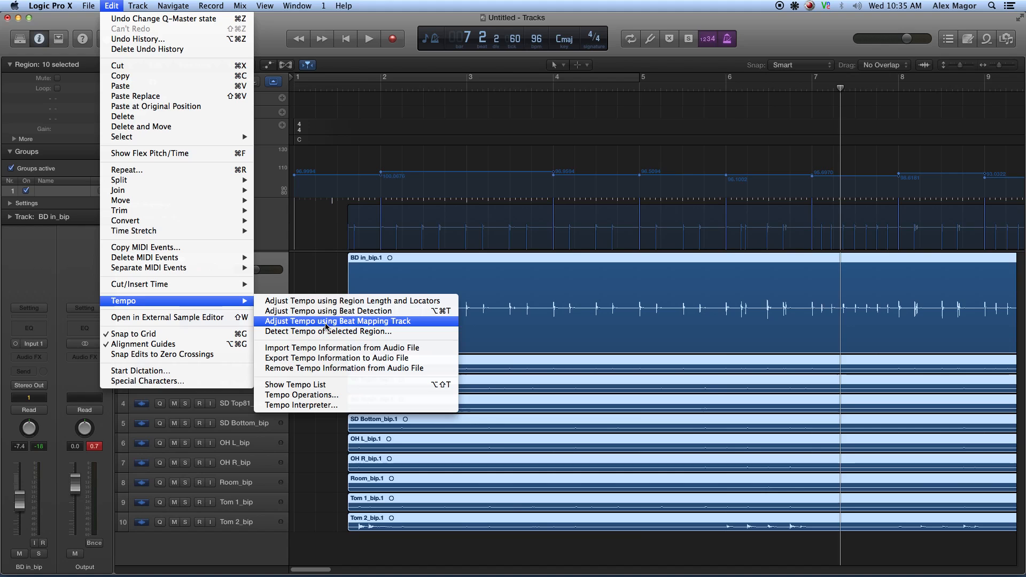
pyautogui.click(318, 358)
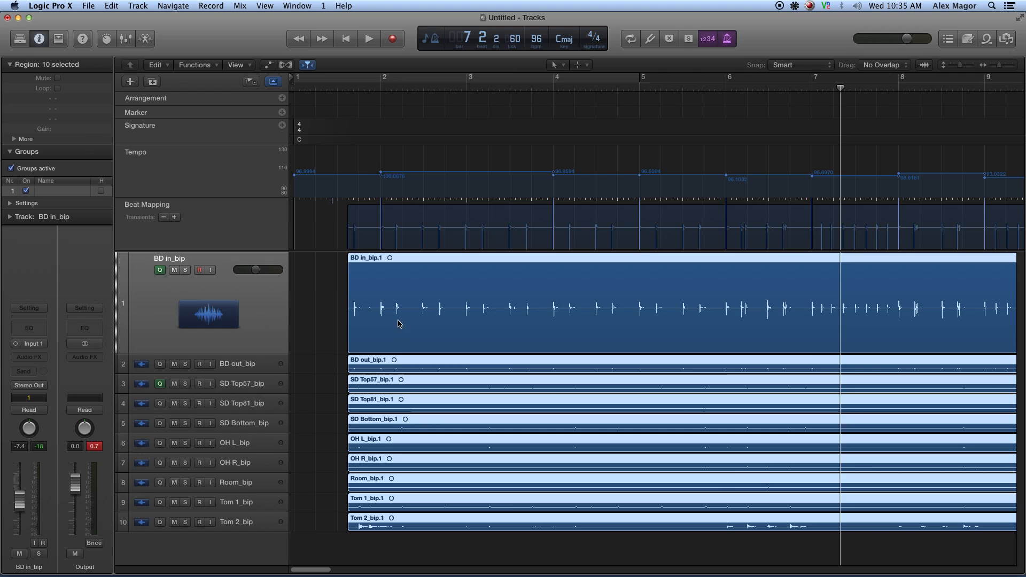
# Turn on Flex and set the grouped drum tracks to Flex Time - Slicing
pyautogui.click(327, 88)
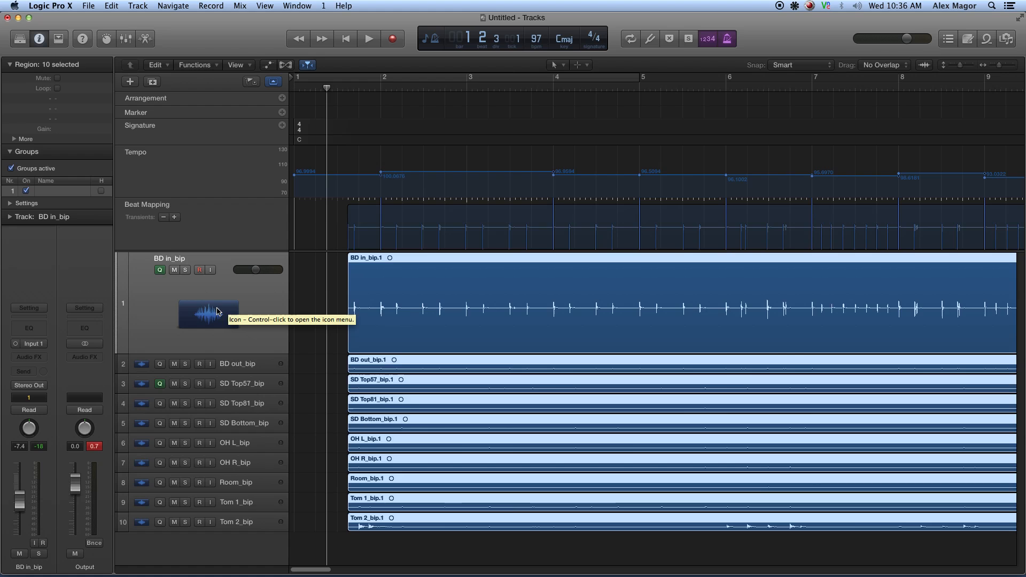
pyautogui.click(287, 65)
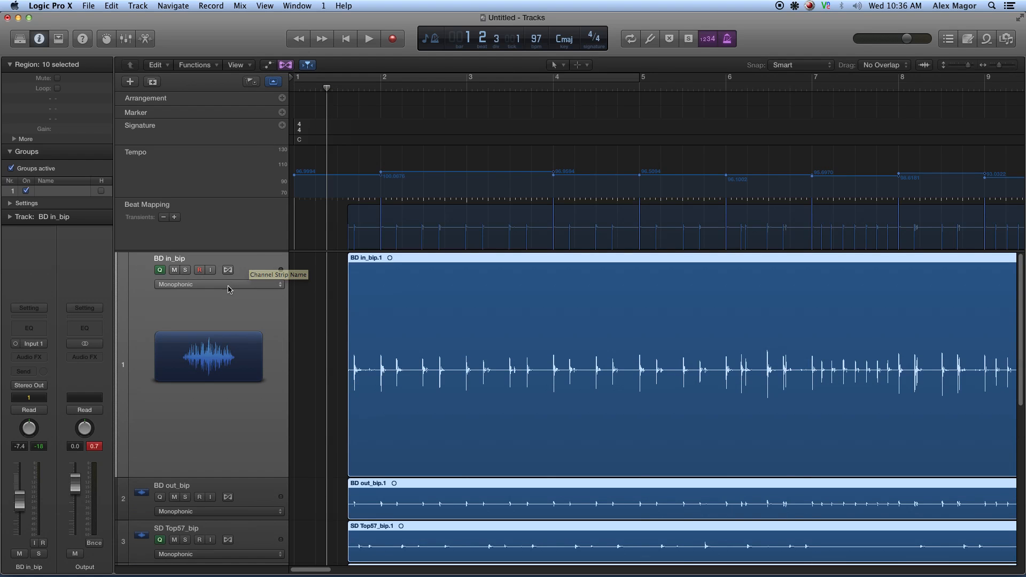
pyautogui.click(229, 289)
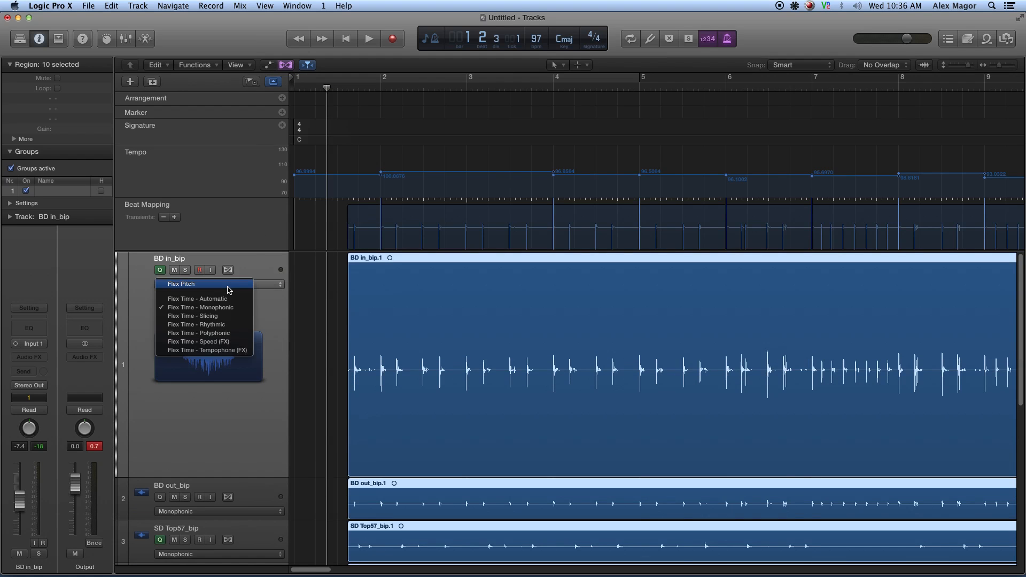
pyautogui.click(212, 317)
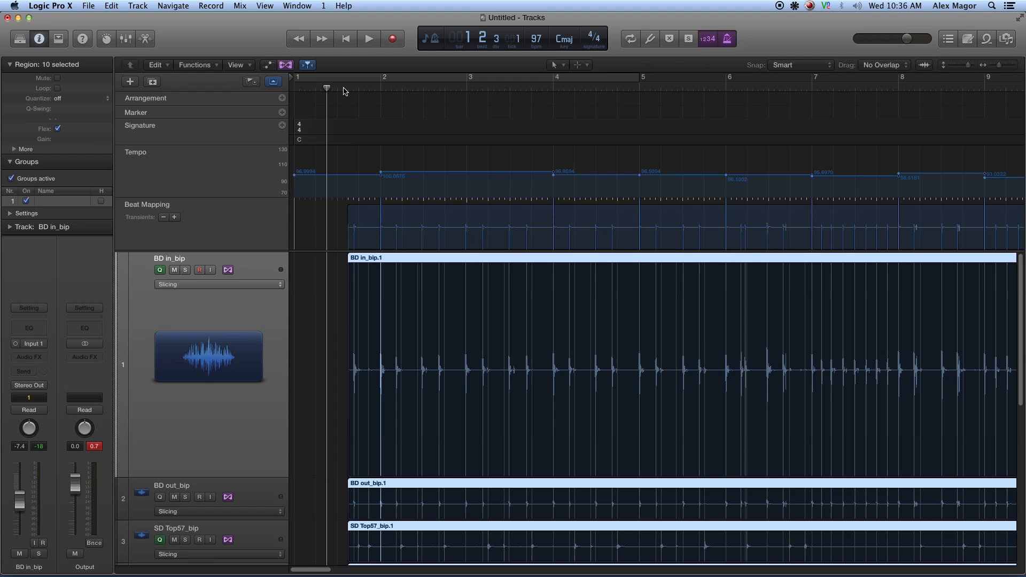
# Examine BD in_bip's transient markers around bar 2 and along its audio file with Transient Editing Mode on, checking them against the kick hits
pyautogui.moveTo(344, 88); pyautogui.dragTo(344, 128)
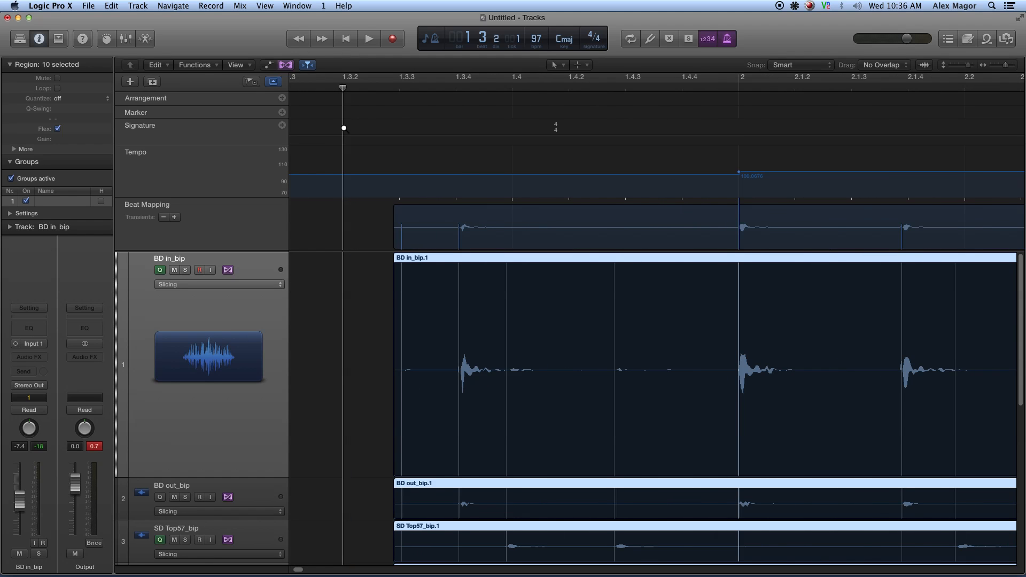
pyautogui.scroll(-3, 439, 291)
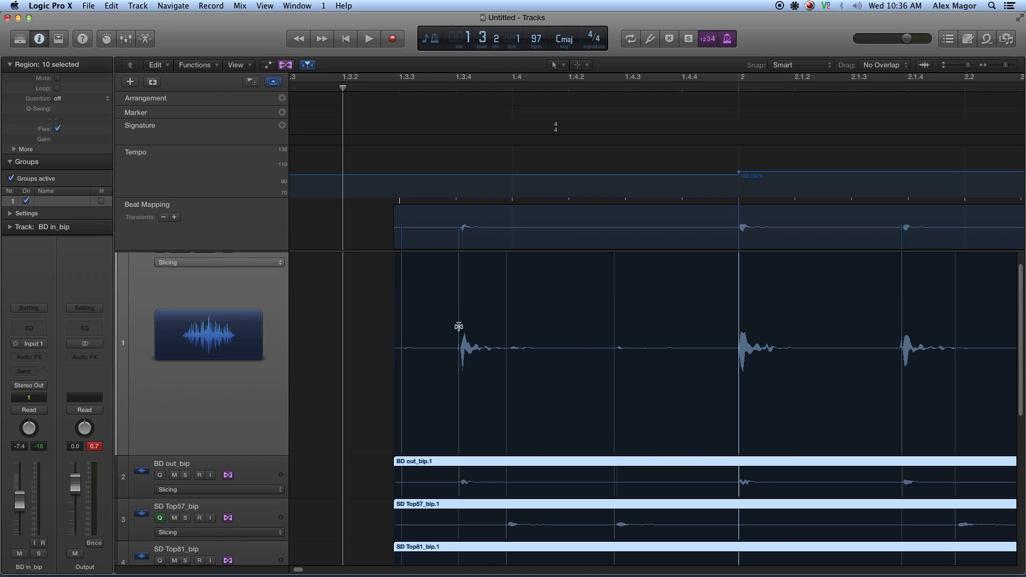
pyautogui.scroll(-3, 428, 336)
pyautogui.scroll(5, 433, 336)
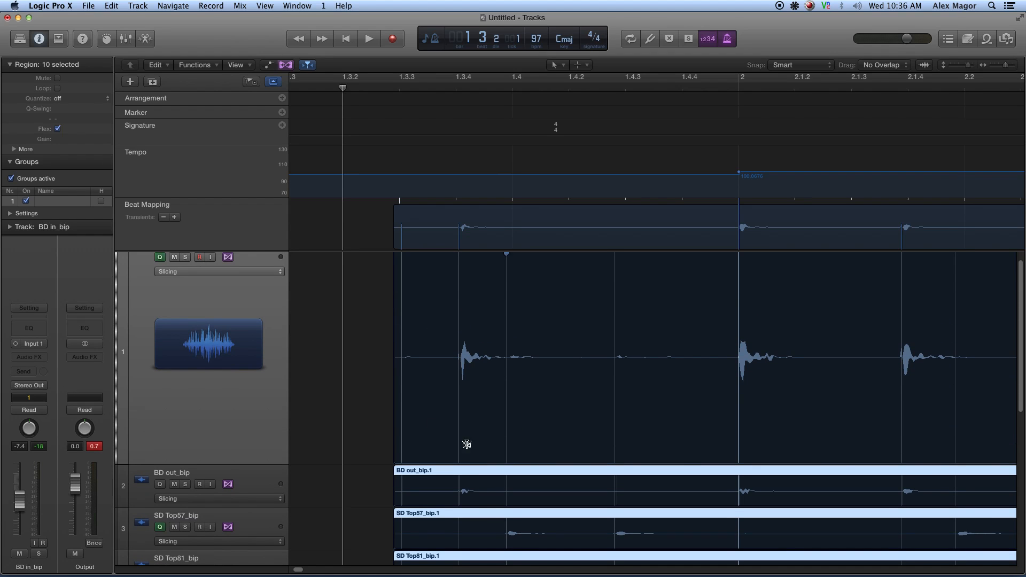
pyautogui.scroll(2, 412, 371)
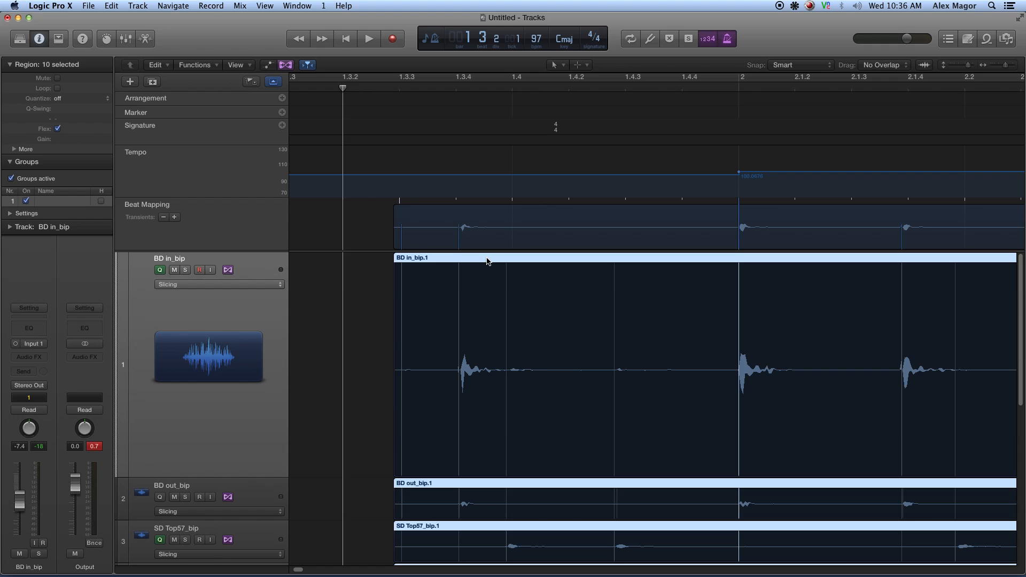
pyautogui.press('e')
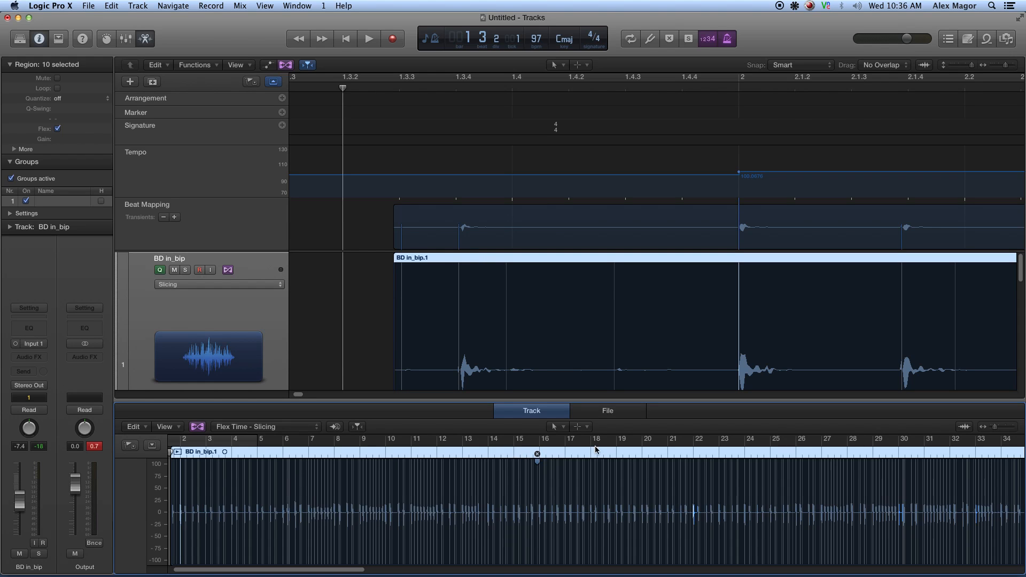
pyautogui.click(609, 411)
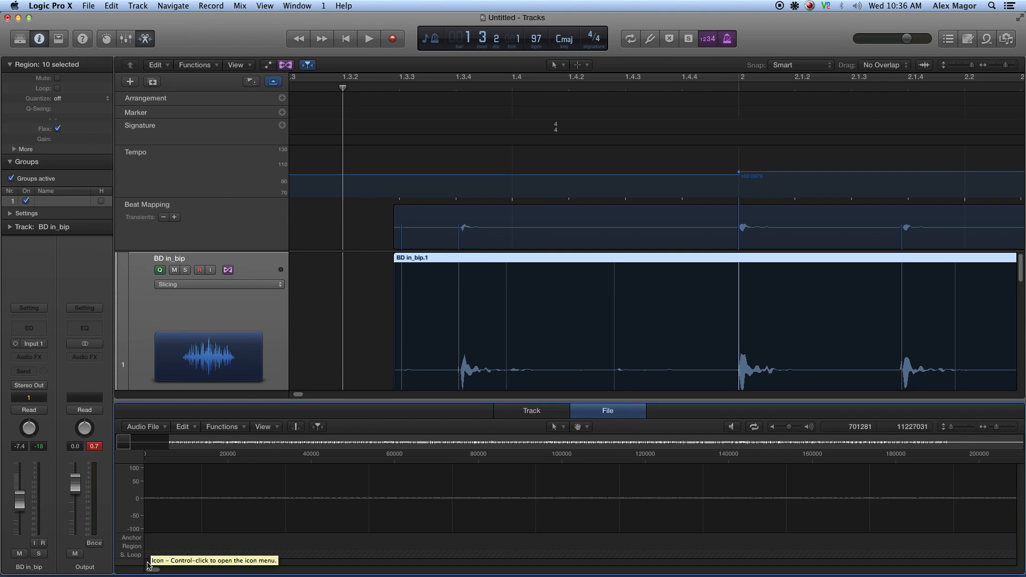
pyautogui.moveTo(153, 570); pyautogui.dragTo(233, 575)
pyautogui.click(296, 427)
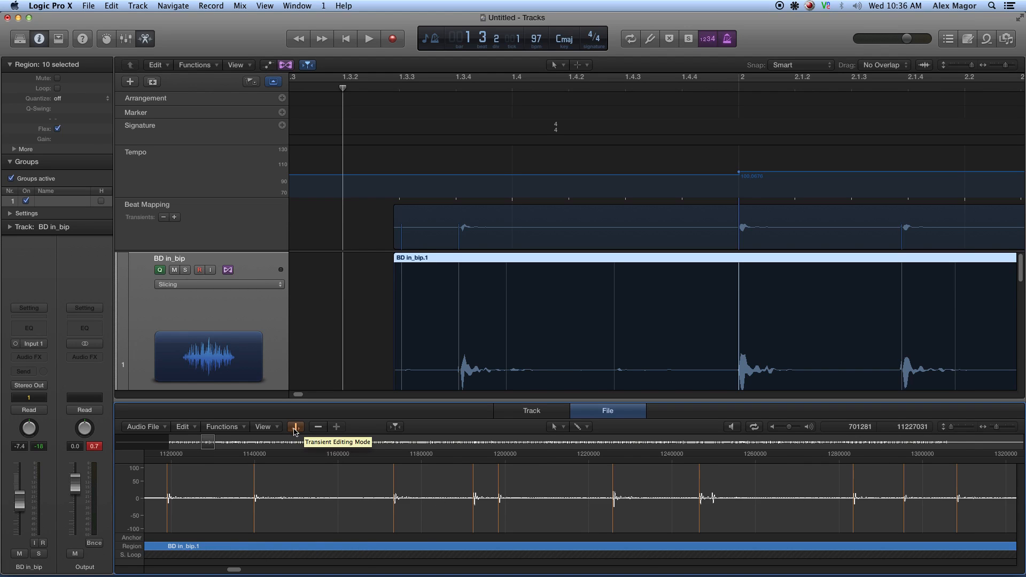
pyautogui.moveTo(235, 569); pyautogui.dragTo(251, 576)
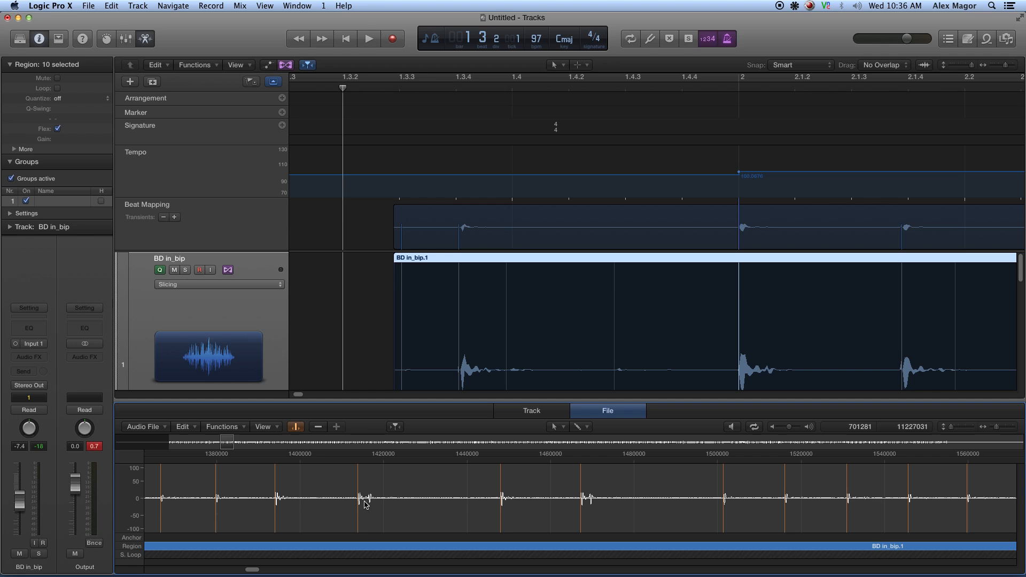
pyautogui.moveTo(251, 573); pyautogui.dragTo(321, 575)
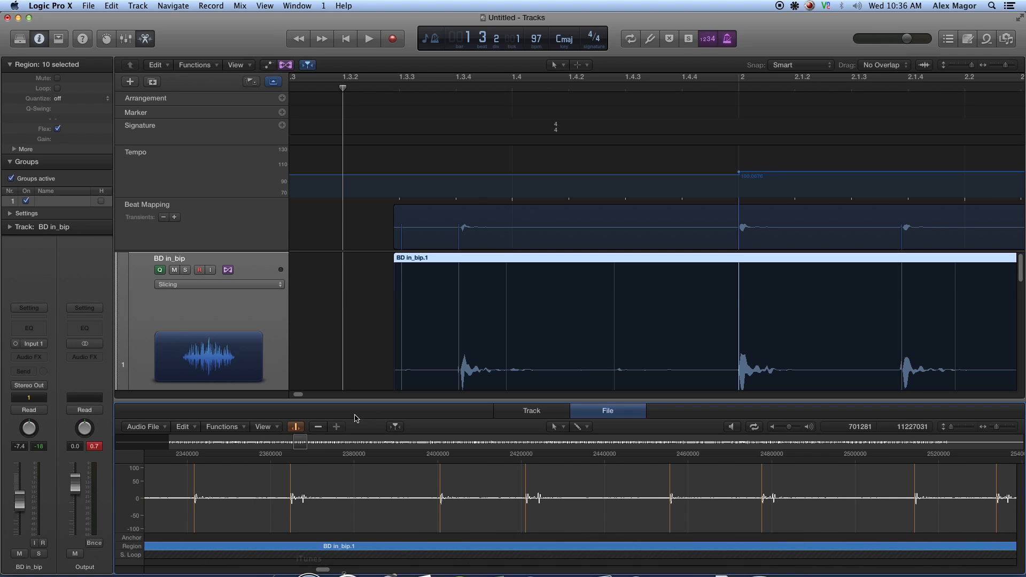
# Examine the transient markers along SD Top57_bip's audio file, checking them against the snare hits
pyautogui.scroll(-3, 355, 337)
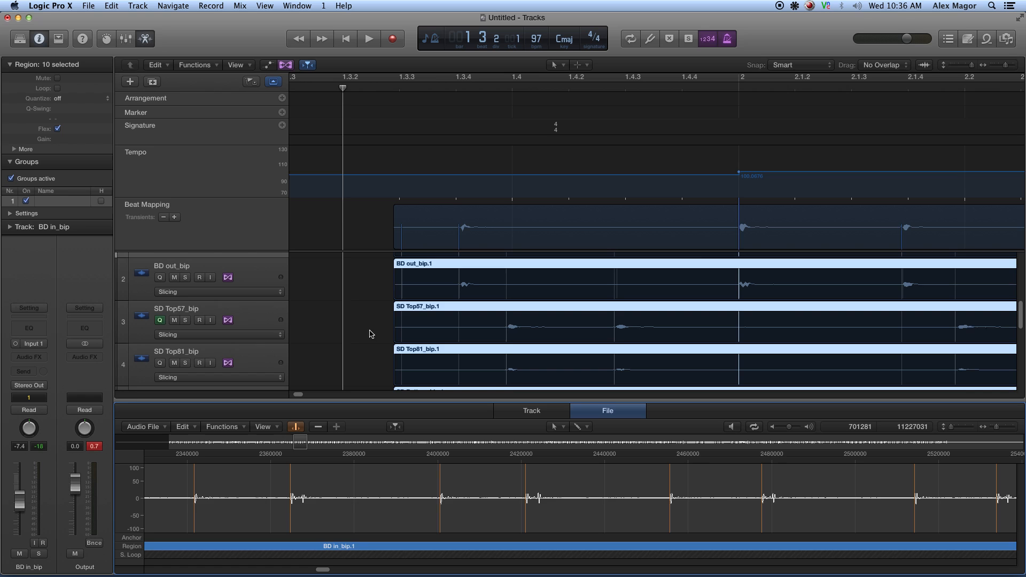
pyautogui.click(465, 310)
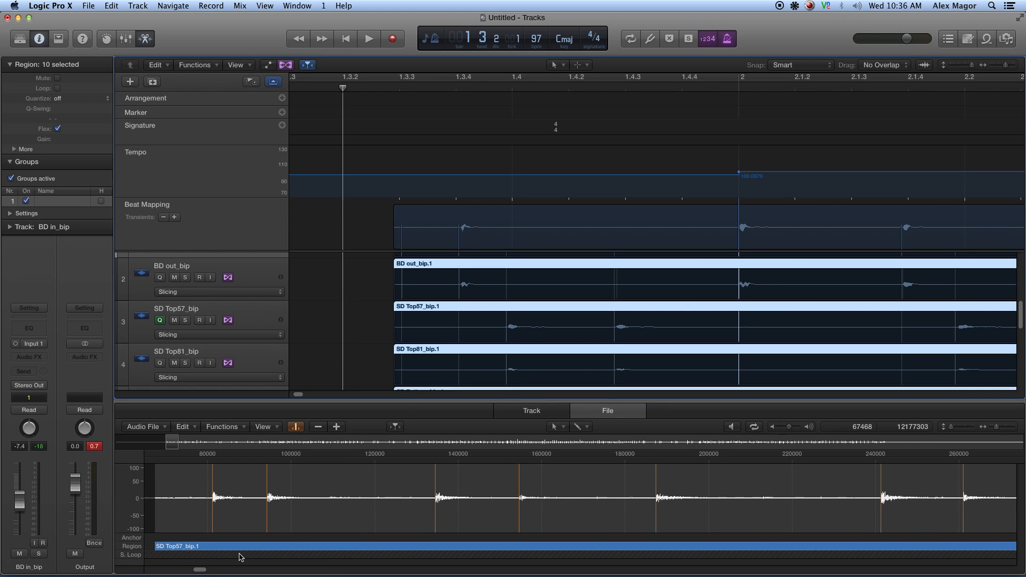
pyautogui.moveTo(202, 571); pyautogui.dragTo(314, 576)
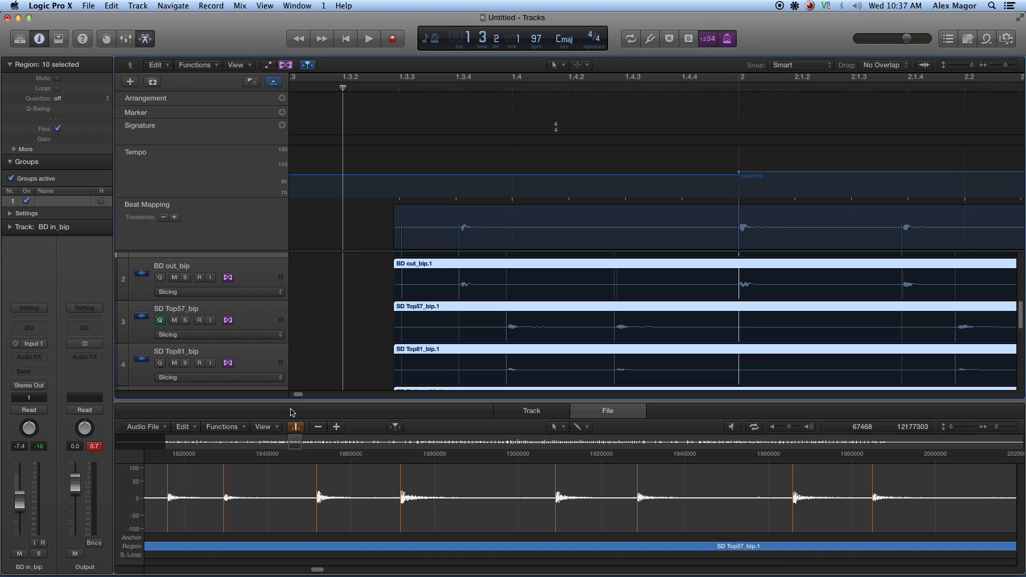
# Quantize the ten selected drum regions to 1/16 Note
pyautogui.press('x')
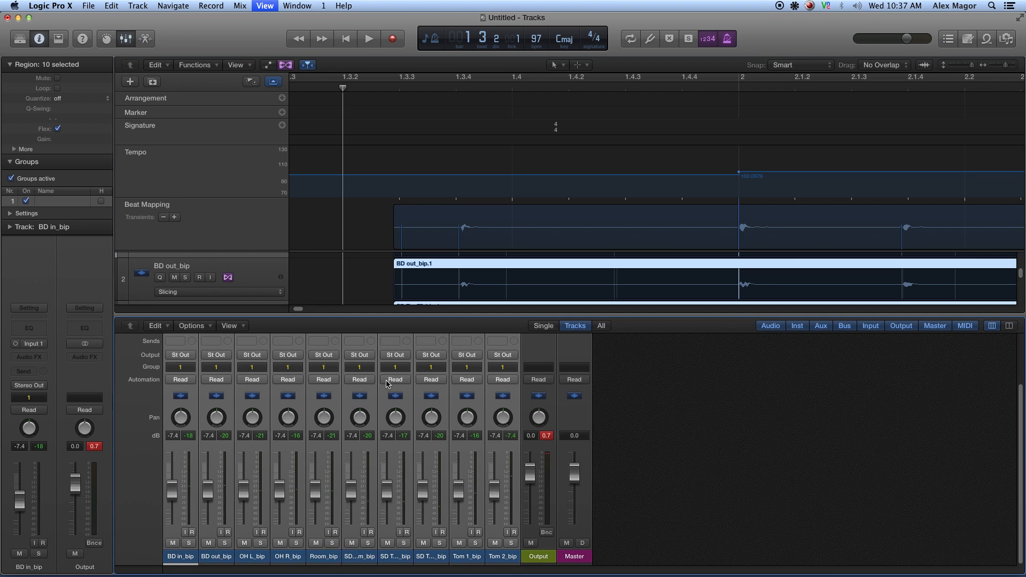
pyautogui.press('x')
pyautogui.scroll(2, 222, 280)
pyautogui.scroll(5, 222, 282)
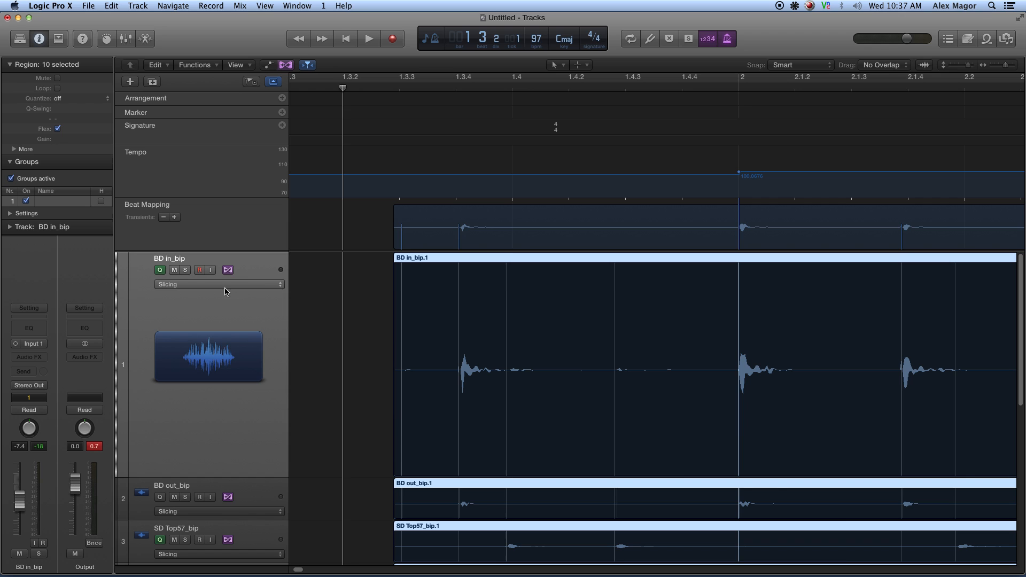
pyautogui.click(71, 99)
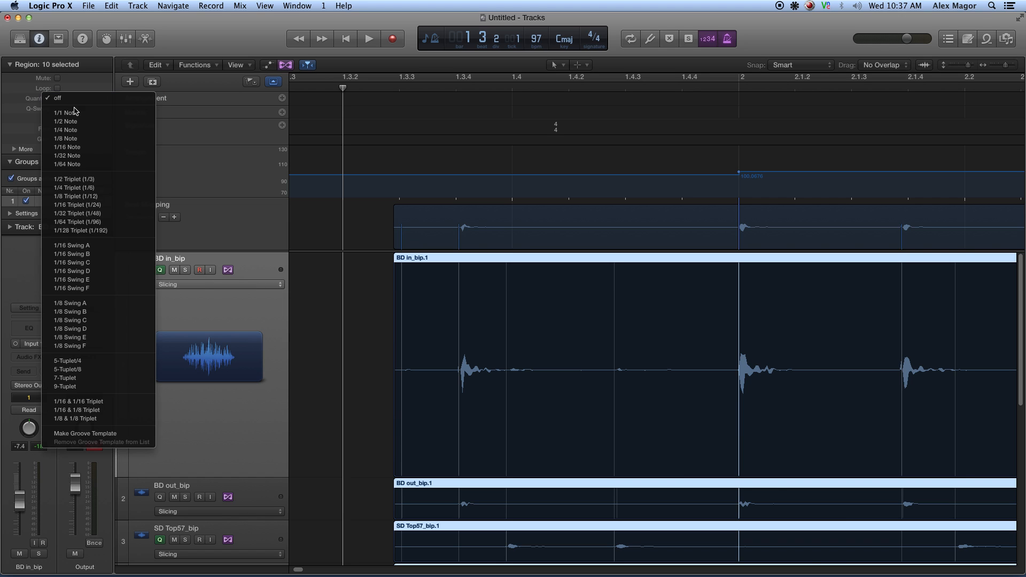
pyautogui.click(86, 147)
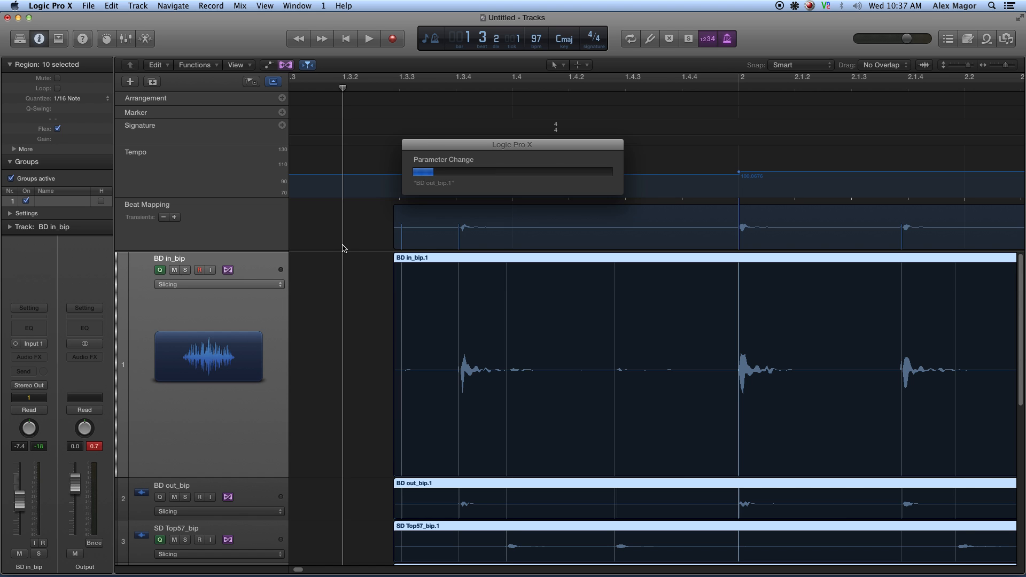
# Play the quantized drums from the start, then listen closely to the kick hits around bar 15
pyautogui.press('z')
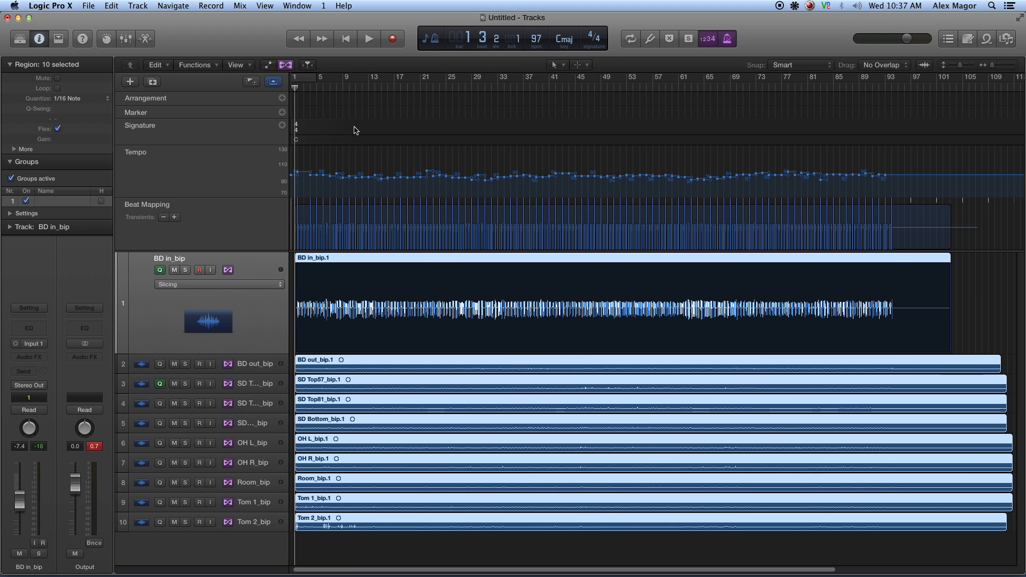
pyautogui.press('space')
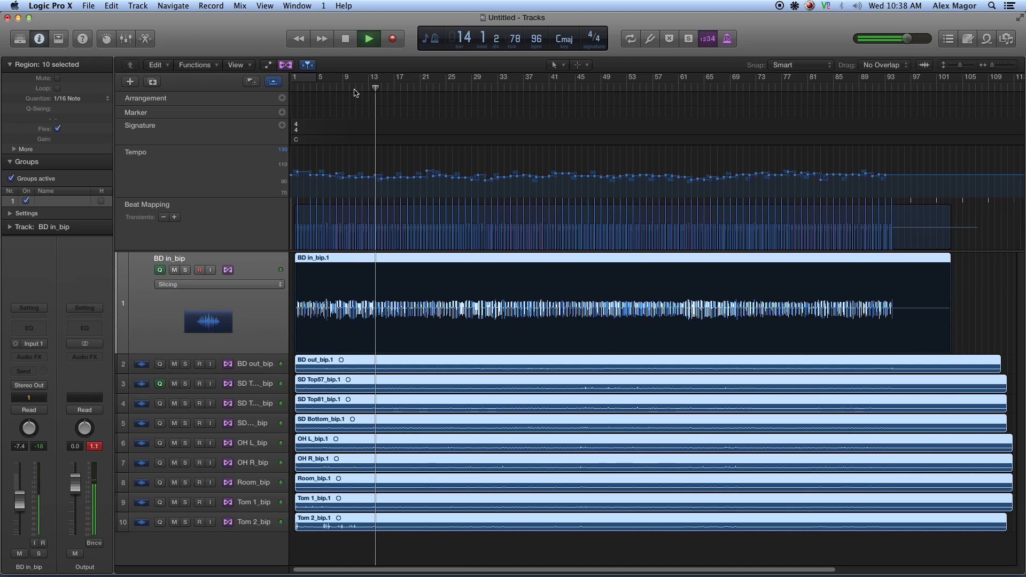
pyautogui.press('space')
pyautogui.moveTo(368, 89); pyautogui.dragTo(371, 160)
pyautogui.press('space')
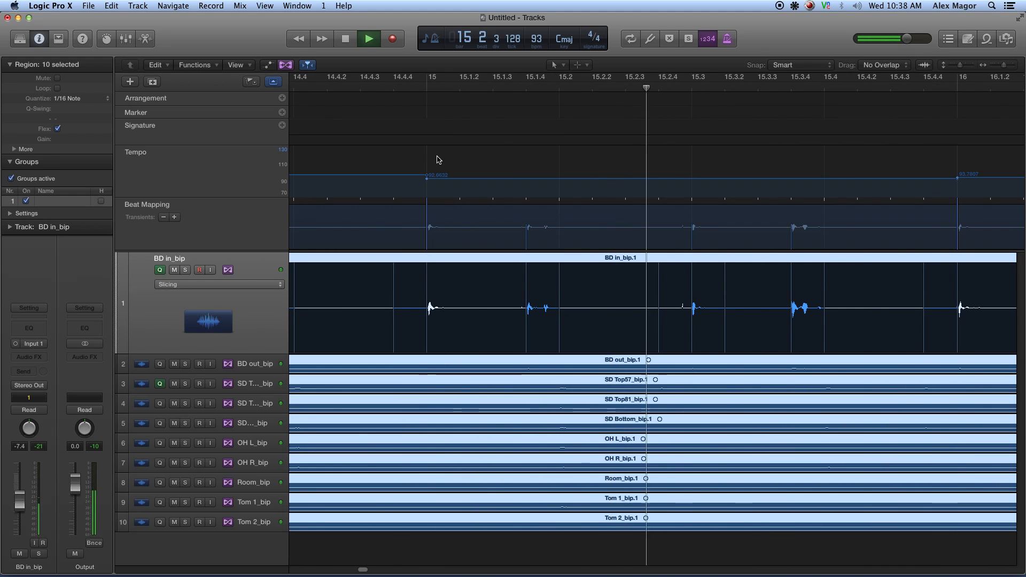
# Remove the flex marker at 15.3 on BD in_bip and play back again from bar 15
pyautogui.press('space')
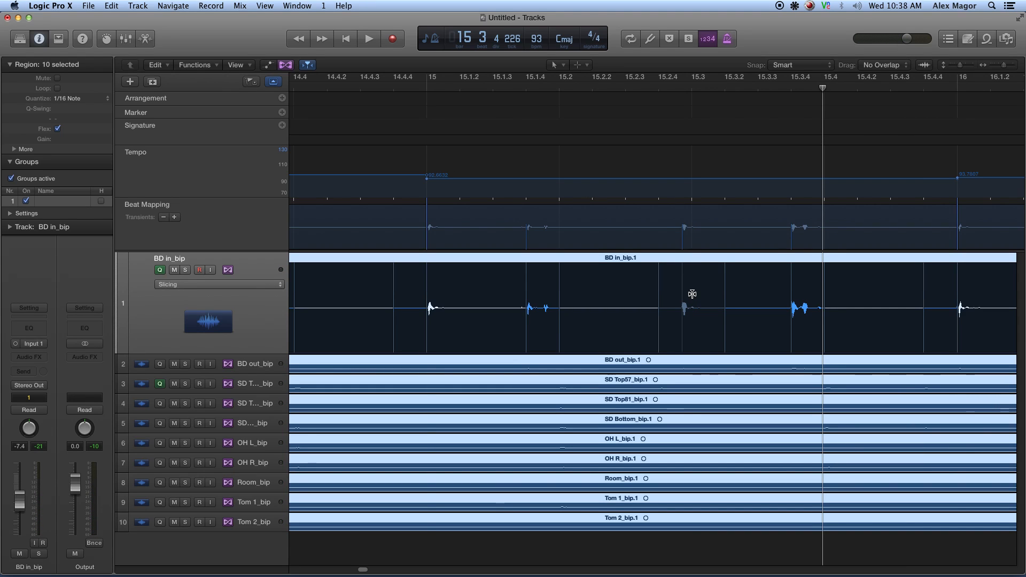
pyautogui.press(',')
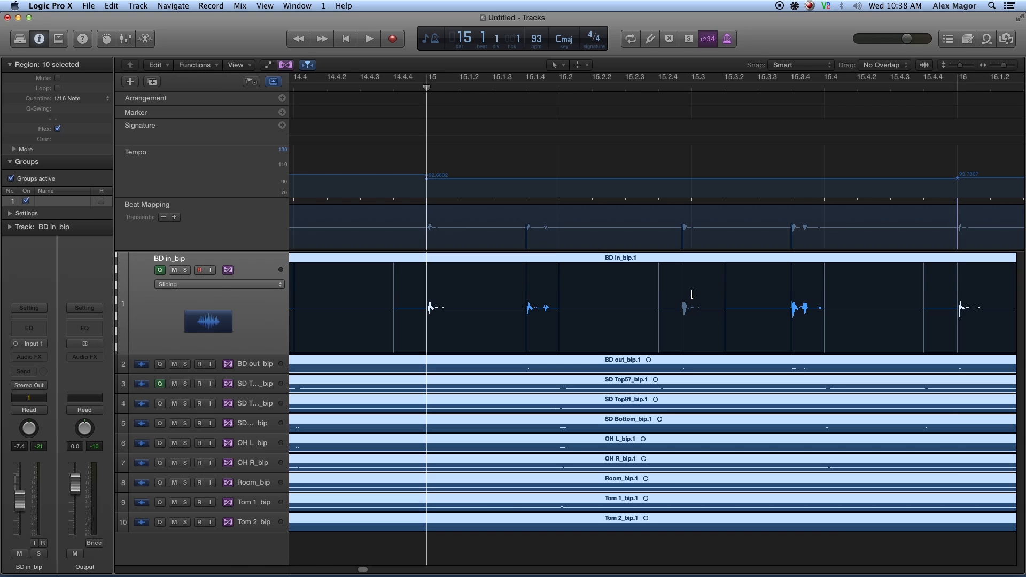
pyautogui.press('space')
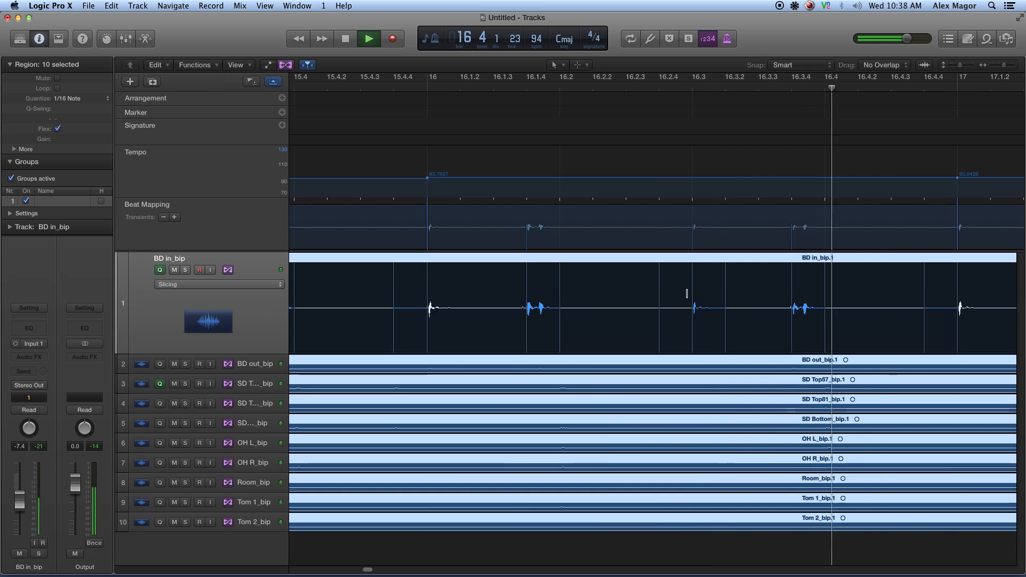
pyautogui.press('space')
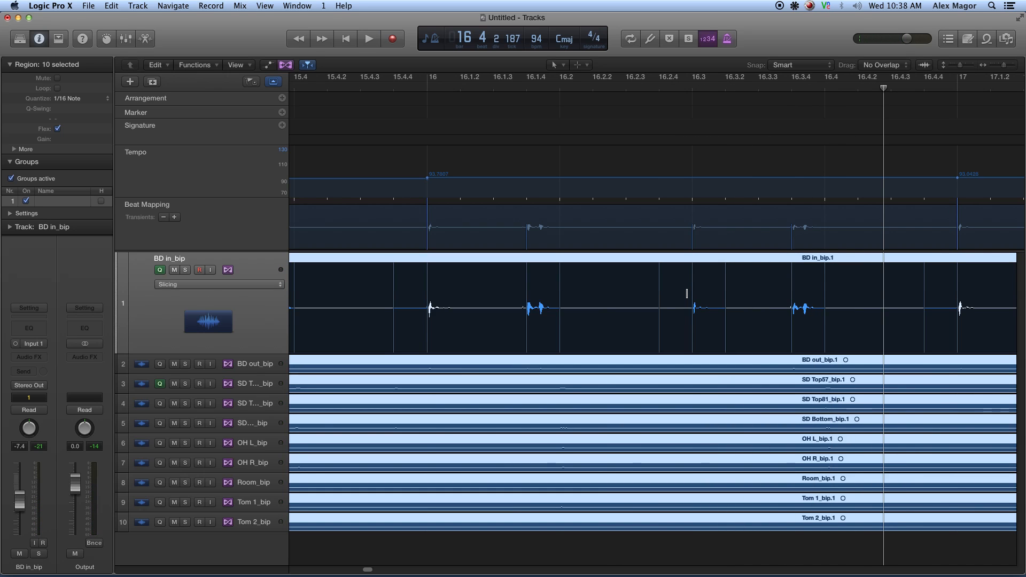
# Continue playback through bars 17 and 18, then replay bar 18 to check the kick timing around 18.3
pyautogui.press('space')
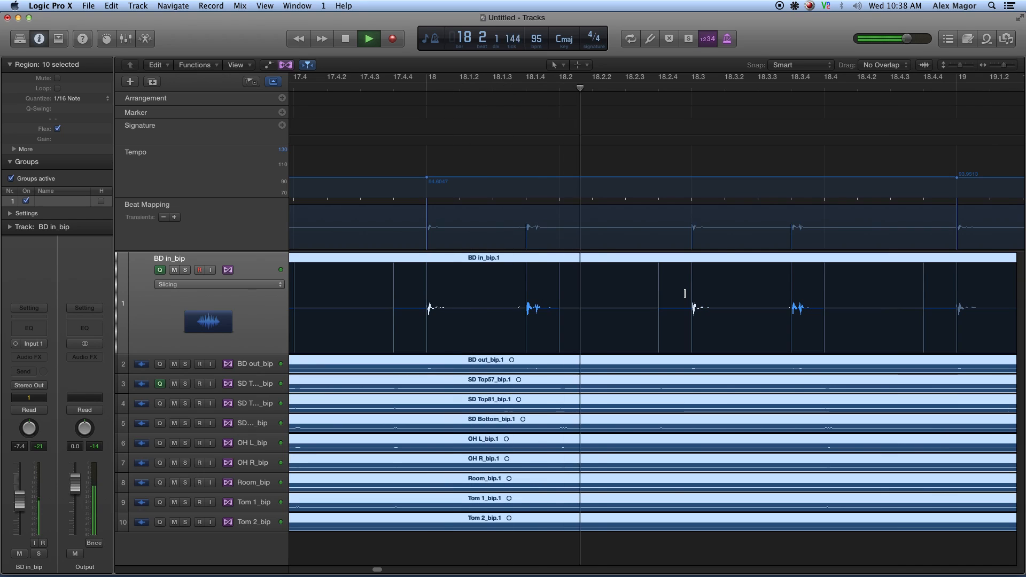
pyautogui.press('space')
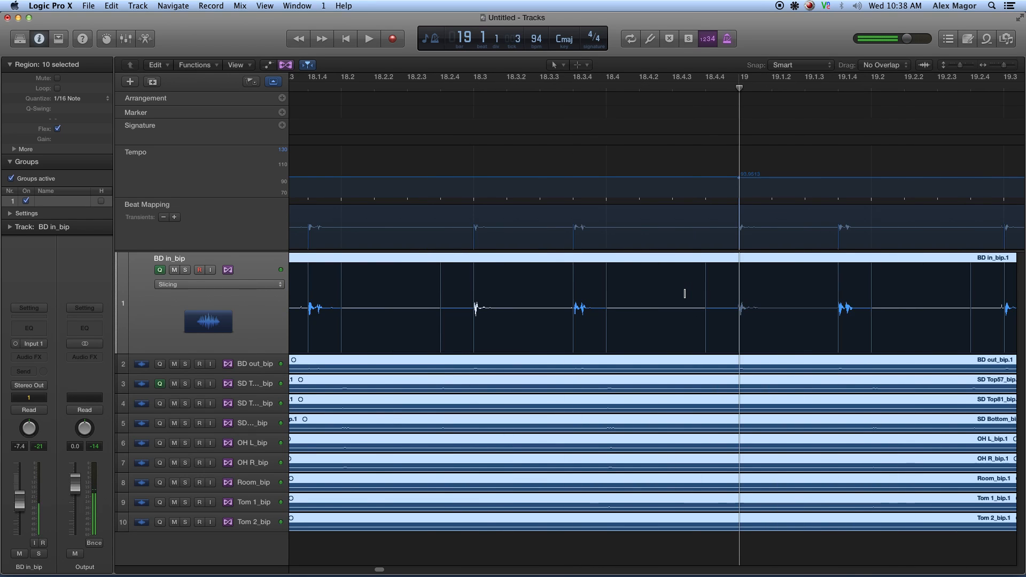
pyautogui.press(',')
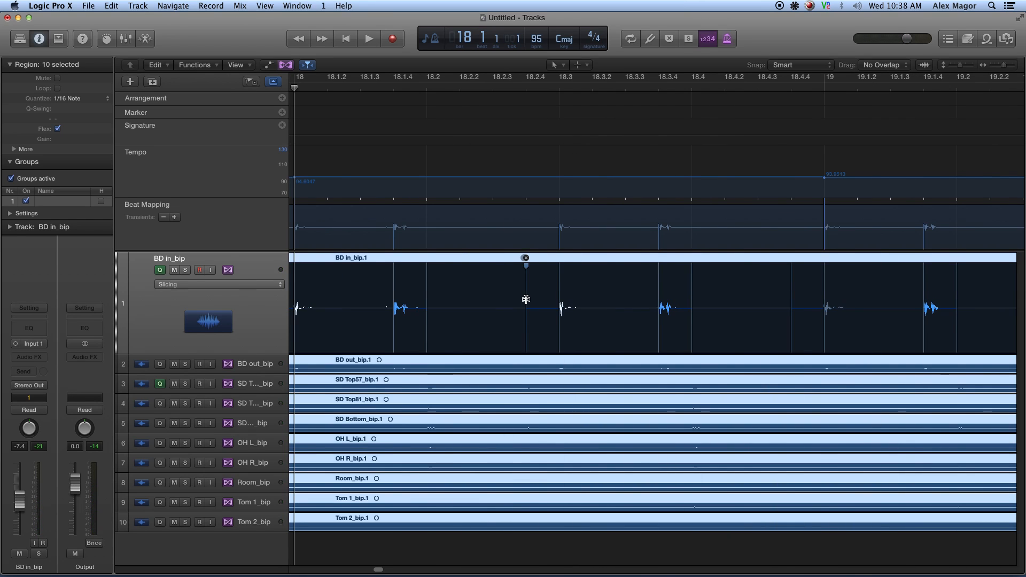
pyautogui.press('space')
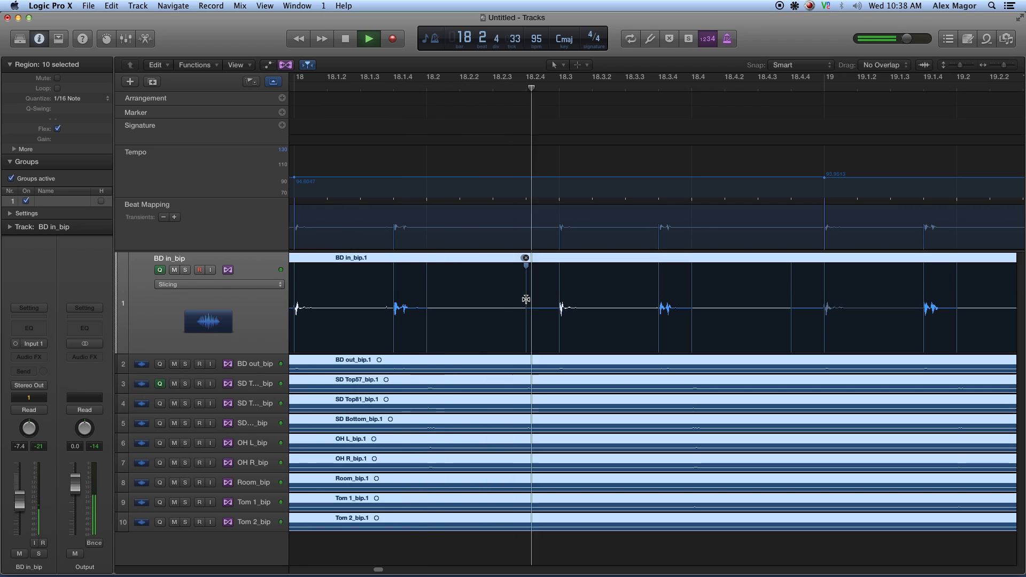
# Remove the flex marker at 18.3 on BD in_bip and replay bar 18
pyautogui.press('space')
pyautogui.press(',')
pyautogui.press('space')
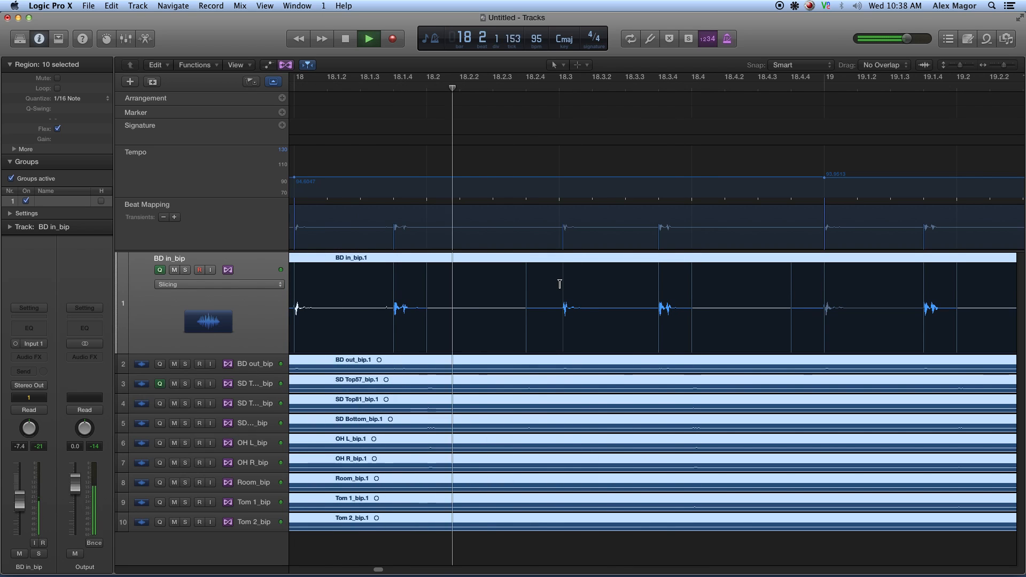
pyautogui.press('space')
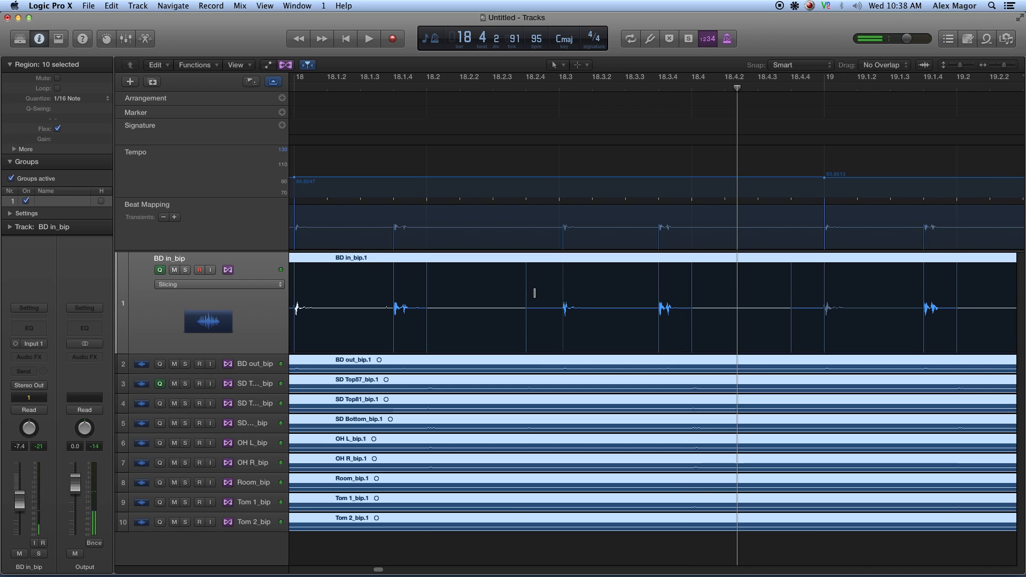
# Remove the remaining flex marker at 18.2.4 on BD in_bip and replay from bar 18 into bar 19
pyautogui.press('Return')
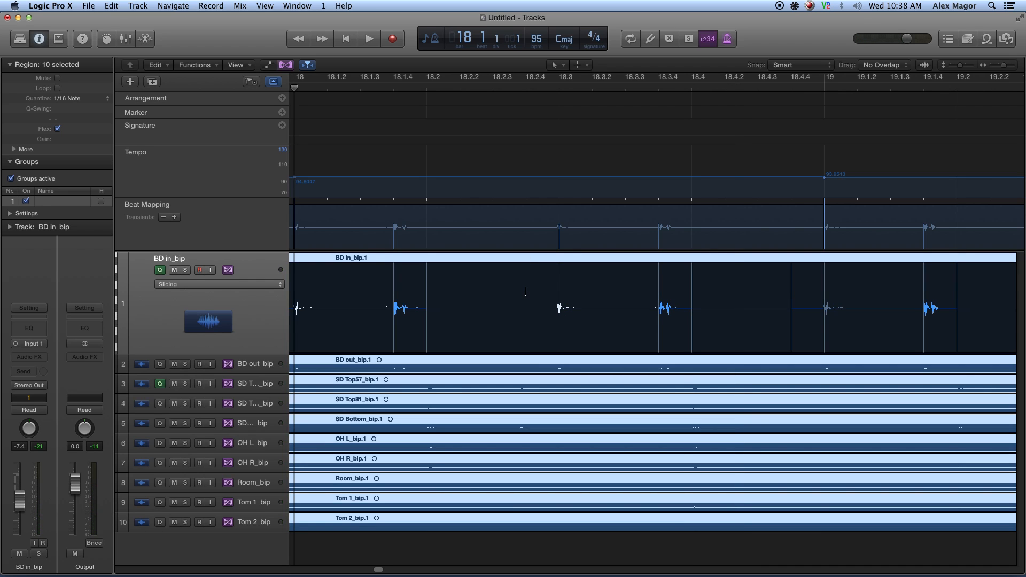
pyautogui.press('space')
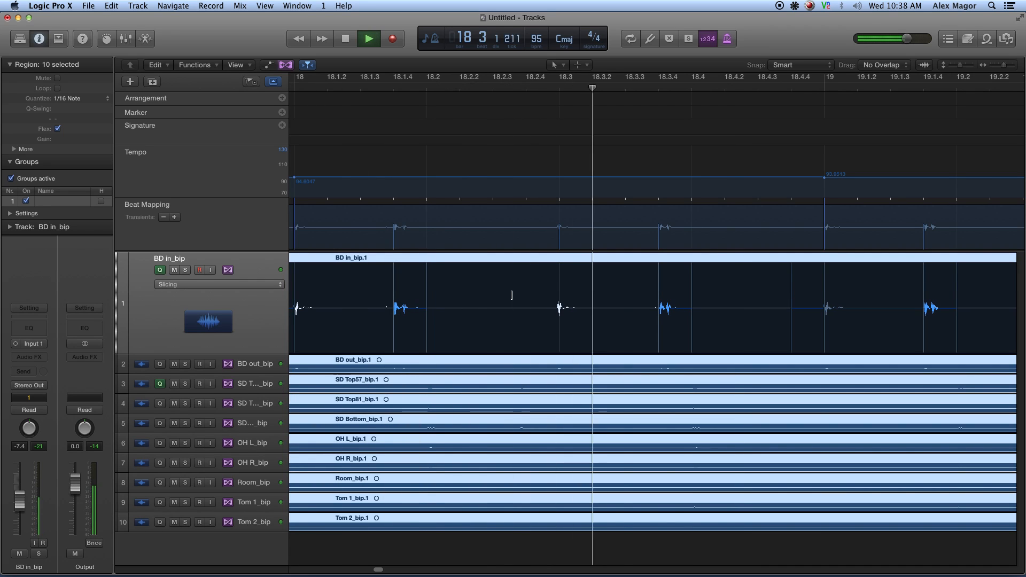
pyautogui.press('space')
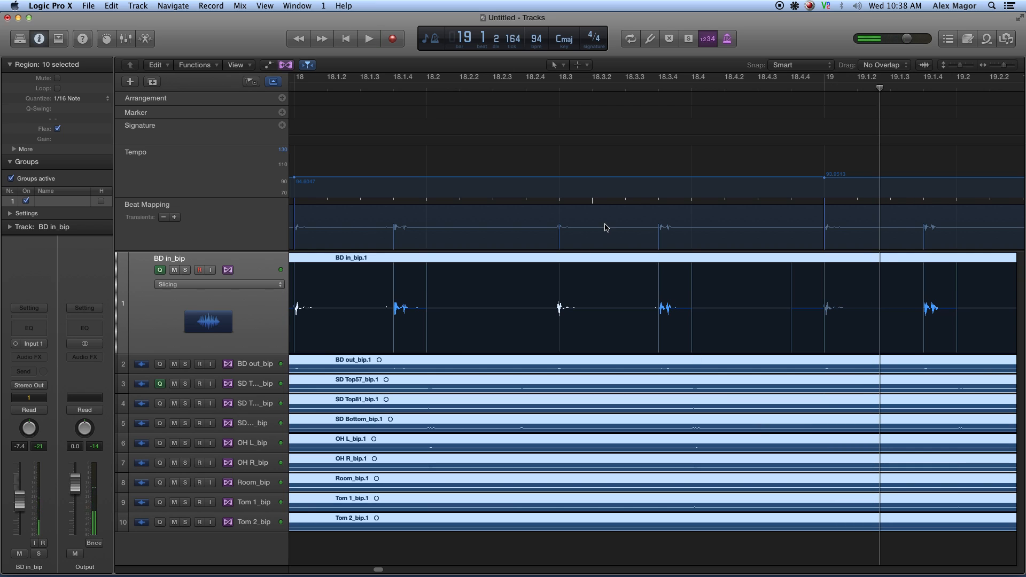
# Enlarge the track heights and hide the global tracks to give the drum waveforms more room
pyautogui.press('super+Down')
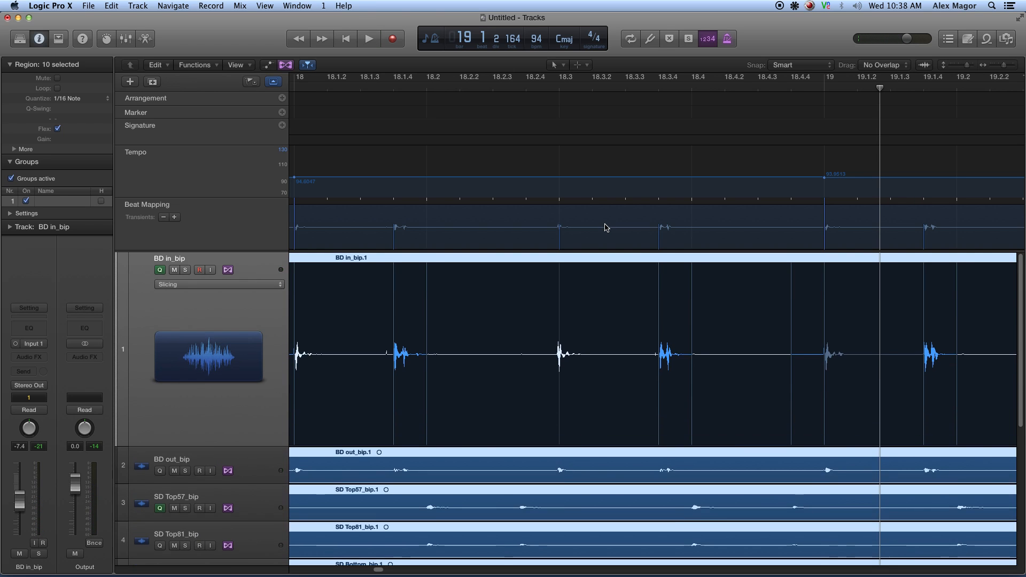
pyautogui.press('super+Down')
pyautogui.press('super+Down')
pyautogui.scroll(-8, 636, 230)
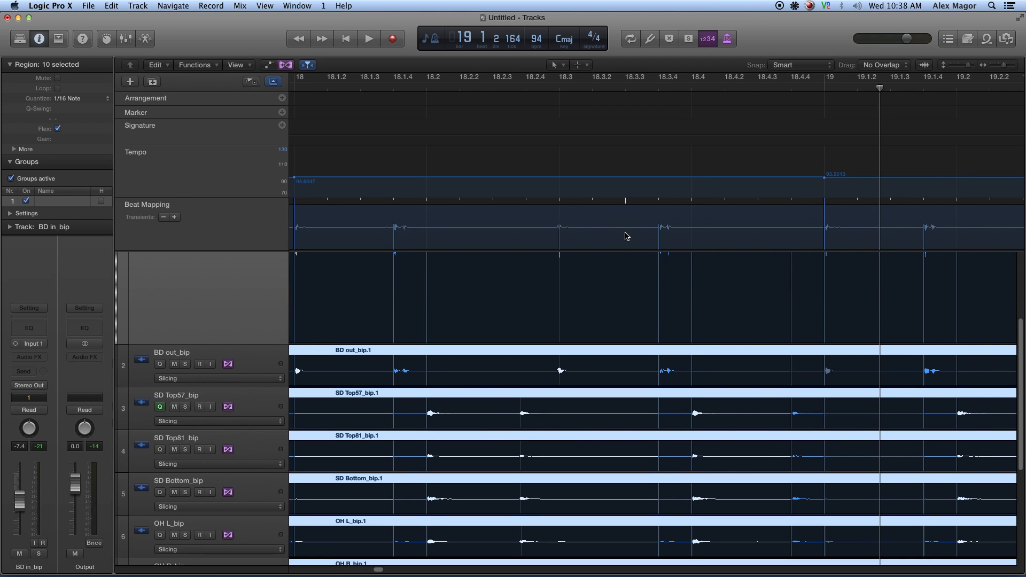
pyautogui.scroll(3, 620, 242)
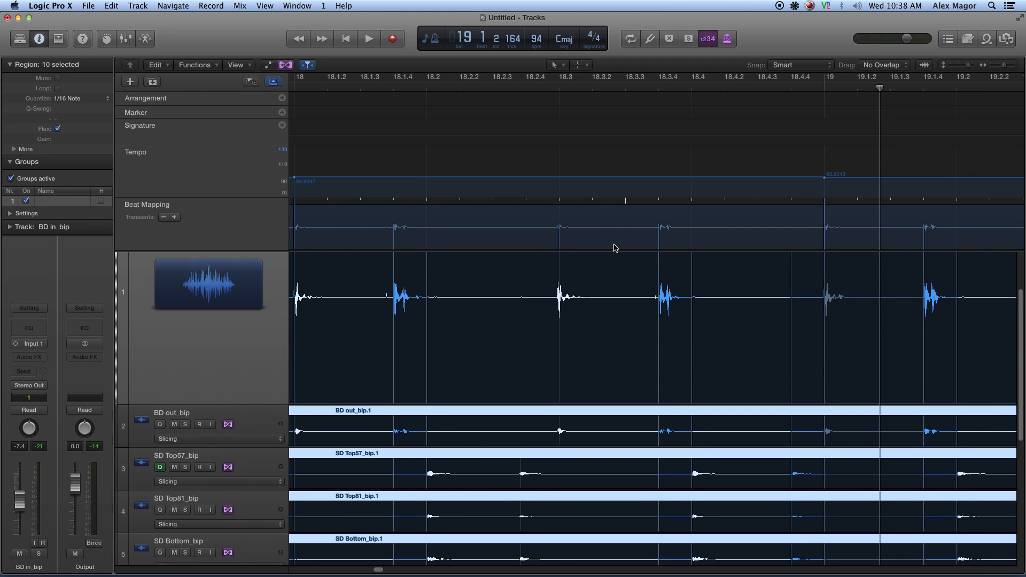
pyautogui.click(274, 84)
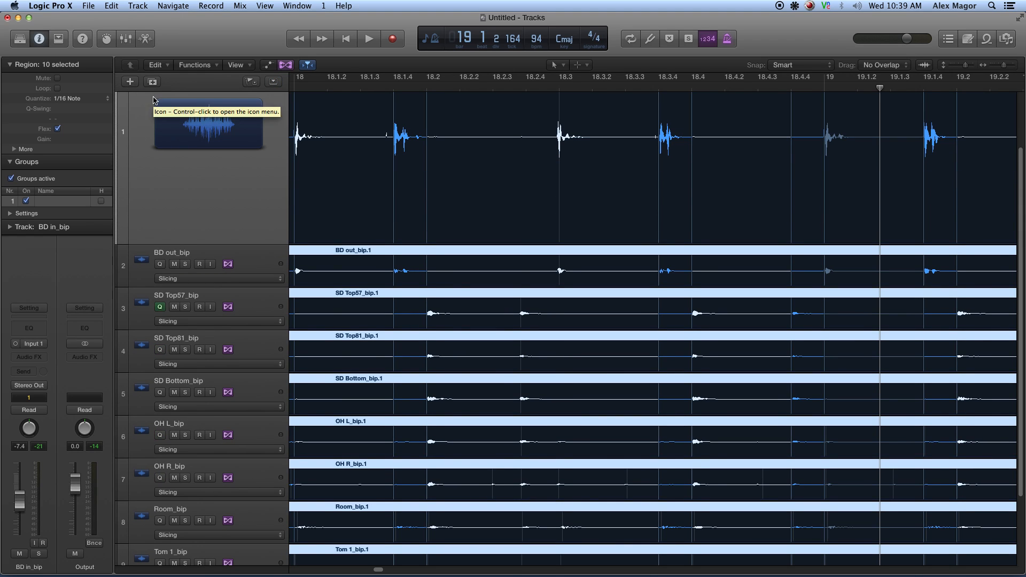
# Play the drums from bar 18 into bar 21, checking the quantized kick and snare hits
pyautogui.click(361, 87)
pyautogui.press('space')
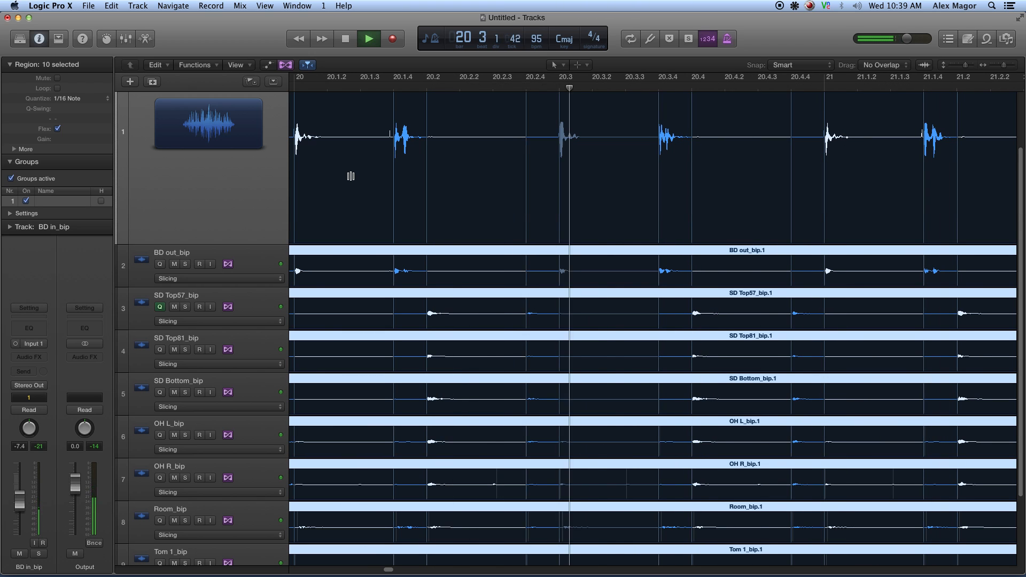
pyautogui.press('space')
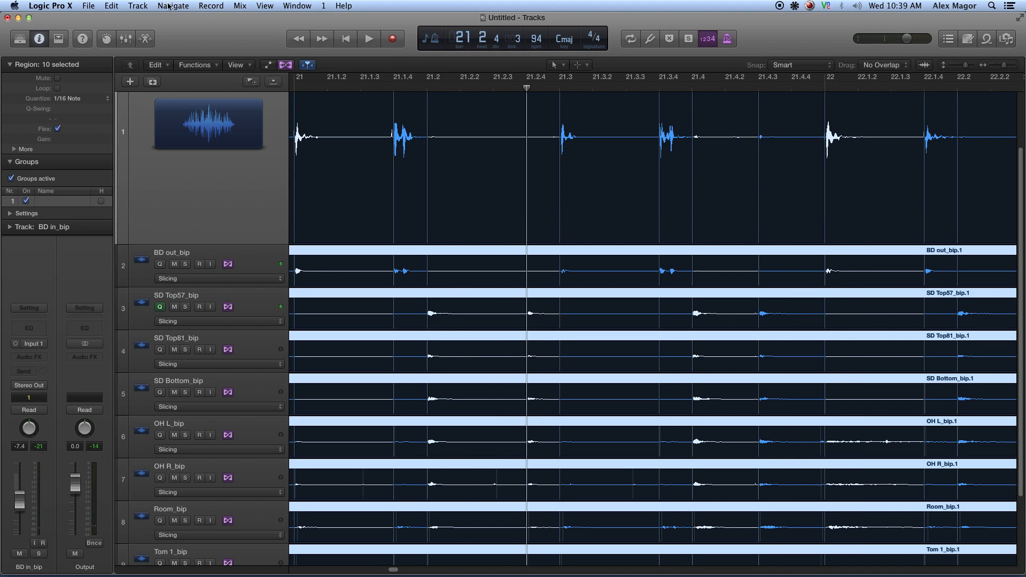
# Open the Tempo List and examine the beat-mapped tempo events from bar 1 to bar 93
pyautogui.click(111, 5)
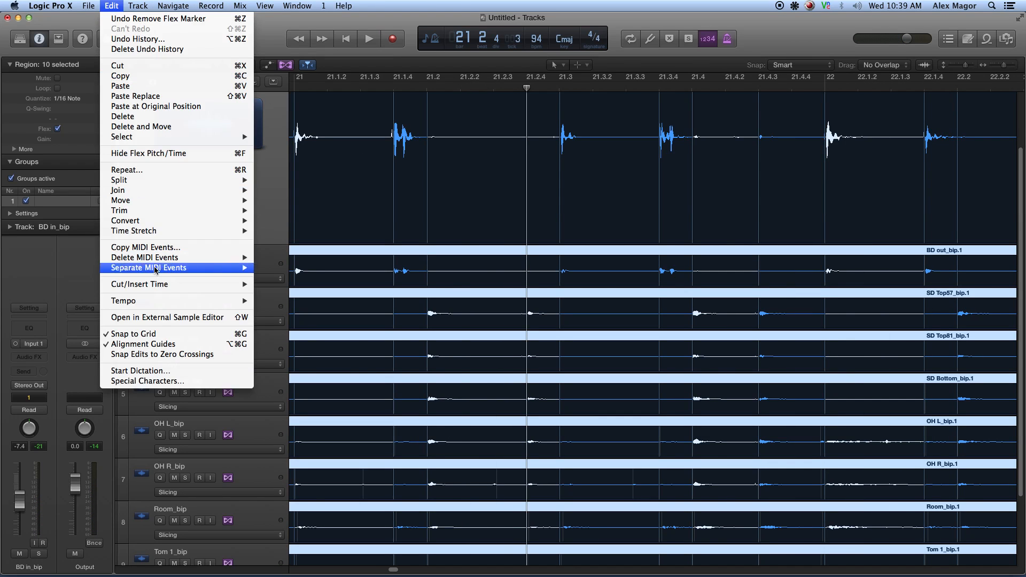
pyautogui.moveTo(165, 303)
pyautogui.click(276, 385)
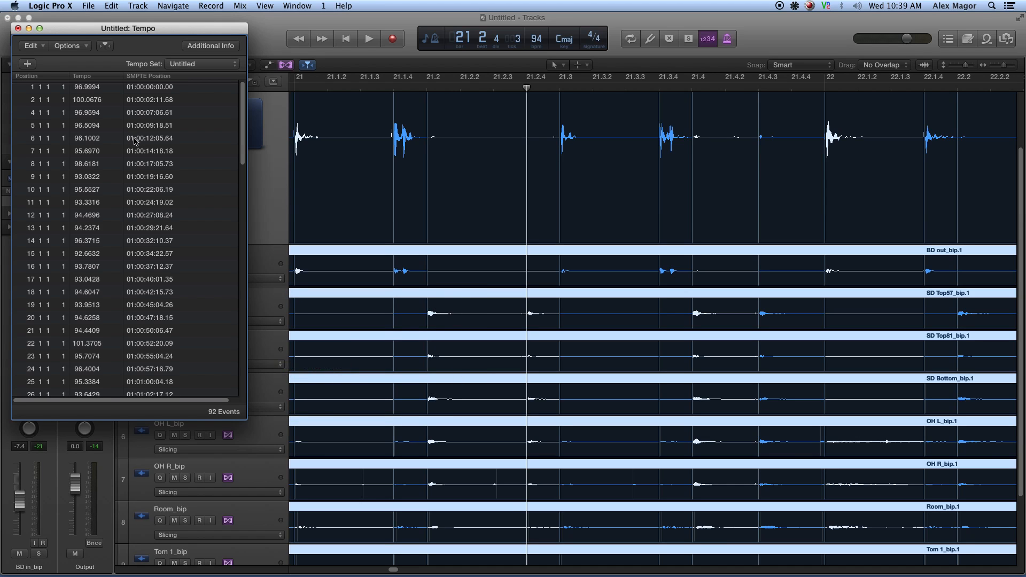
pyautogui.scroll(-6, 134, 140)
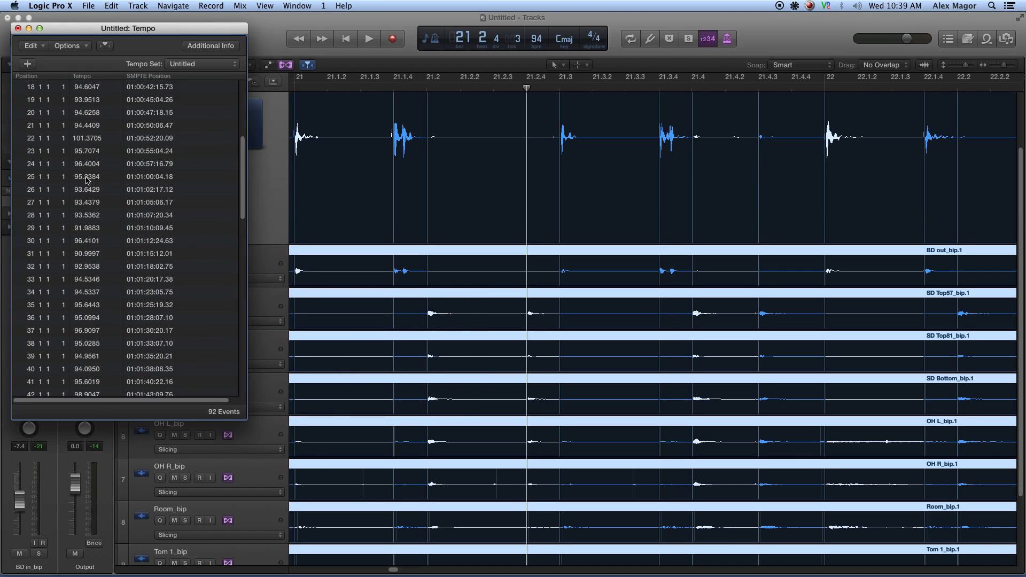
pyautogui.scroll(-15, 86, 227)
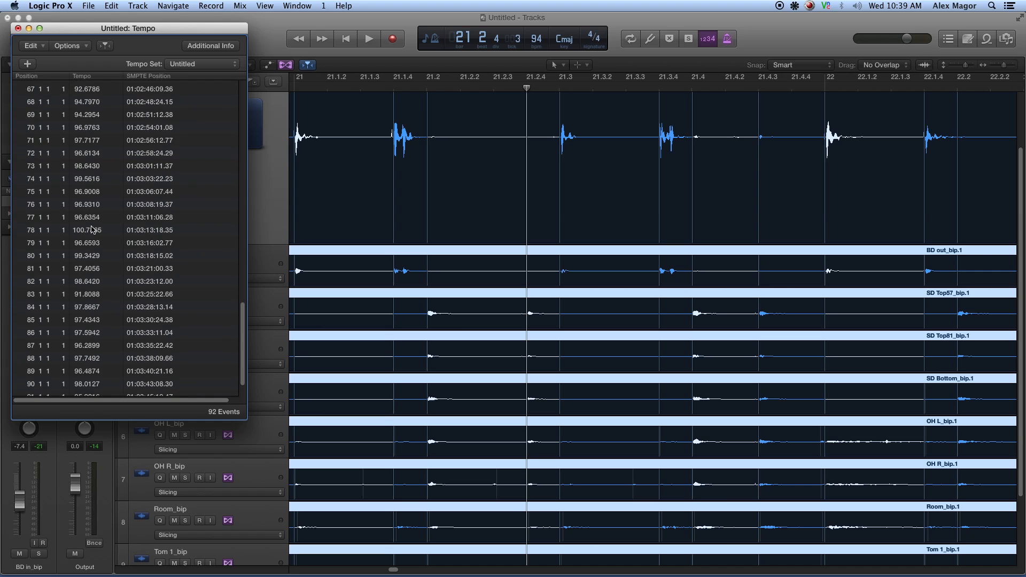
pyautogui.scroll(-3, 93, 390)
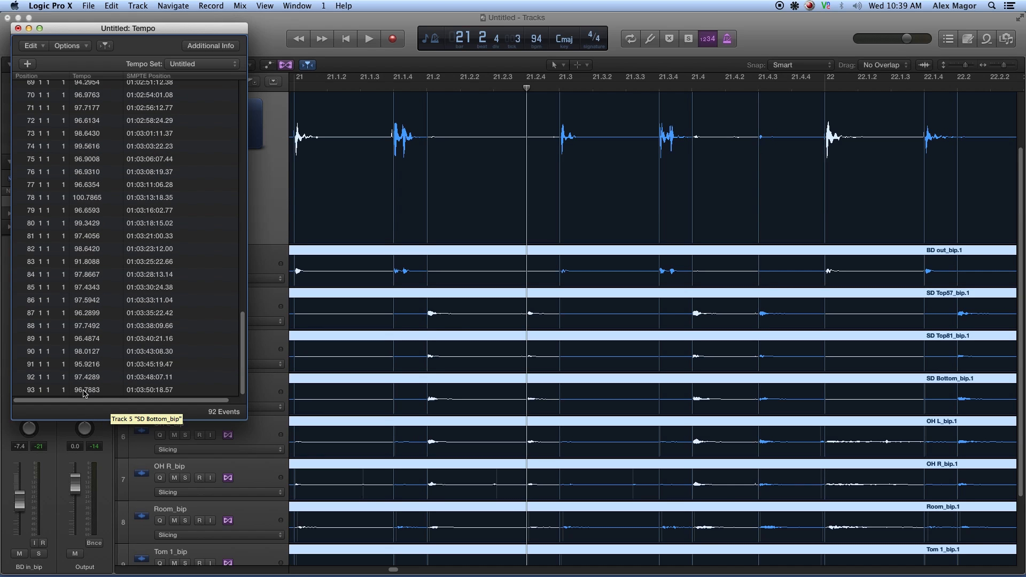
pyautogui.scroll(2, 86, 380)
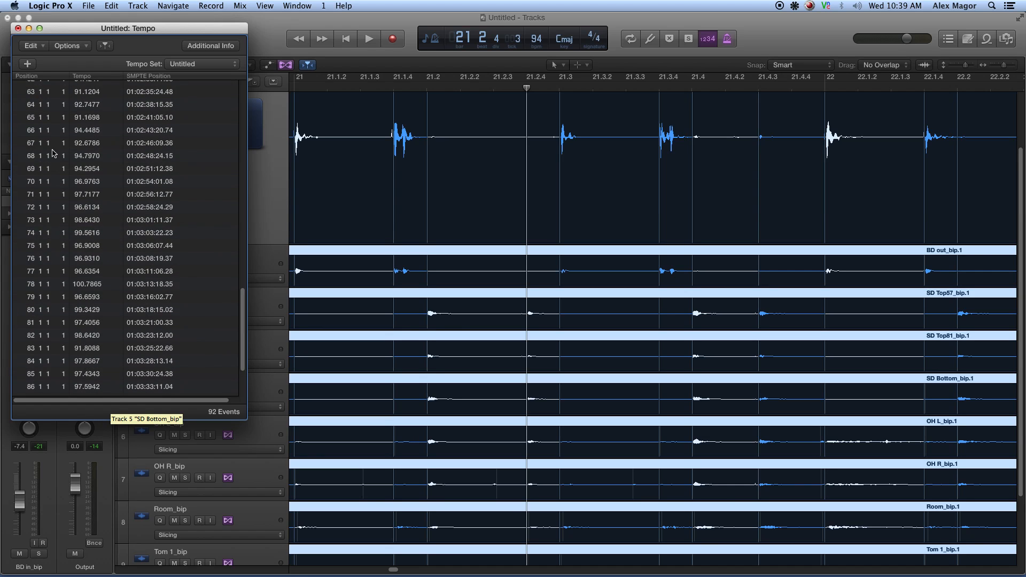
pyautogui.scroll(1, 81, 167)
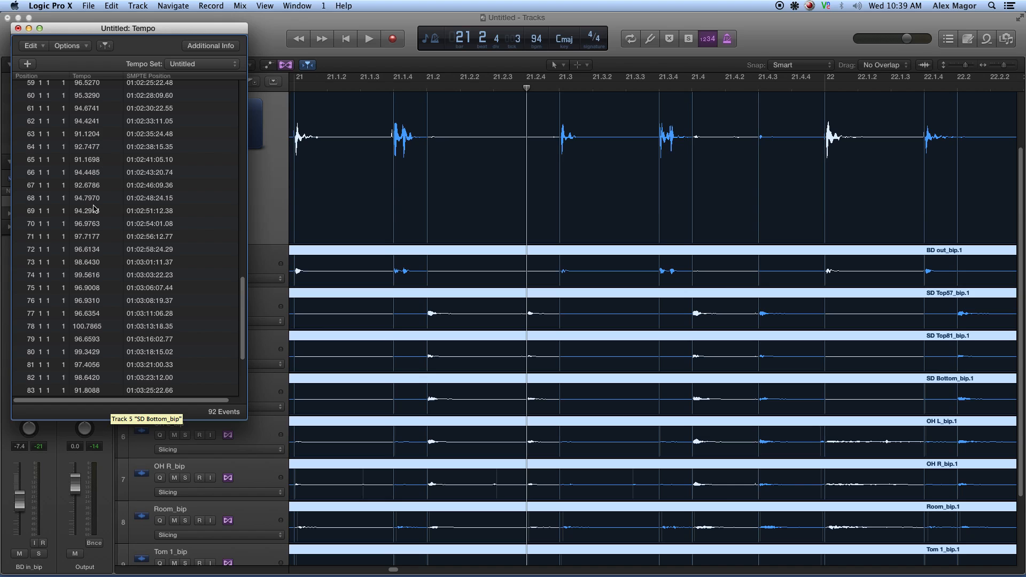
pyautogui.scroll(2, 94, 208)
pyautogui.scroll(-5, 95, 170)
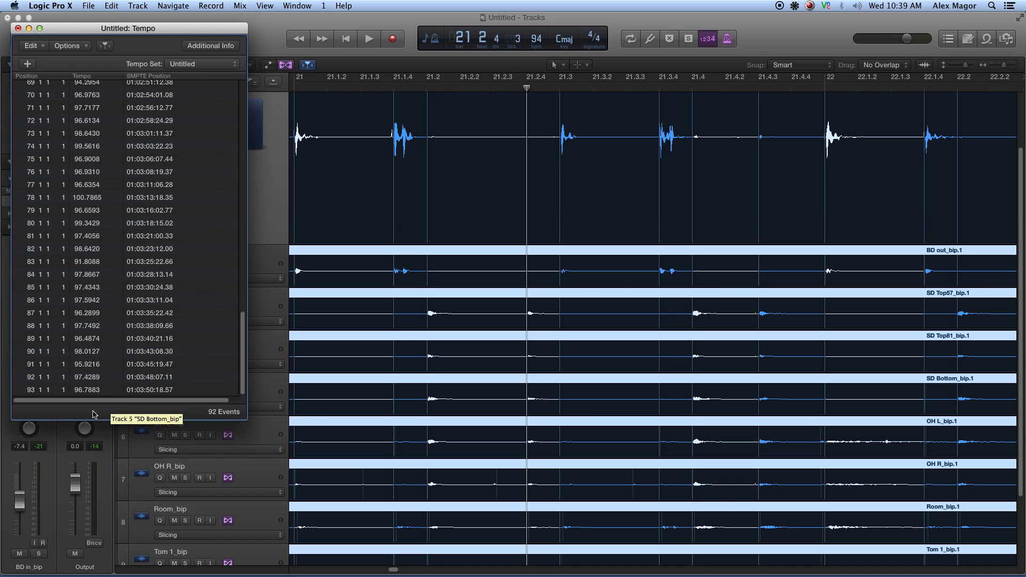
pyautogui.scroll(15, 86, 204)
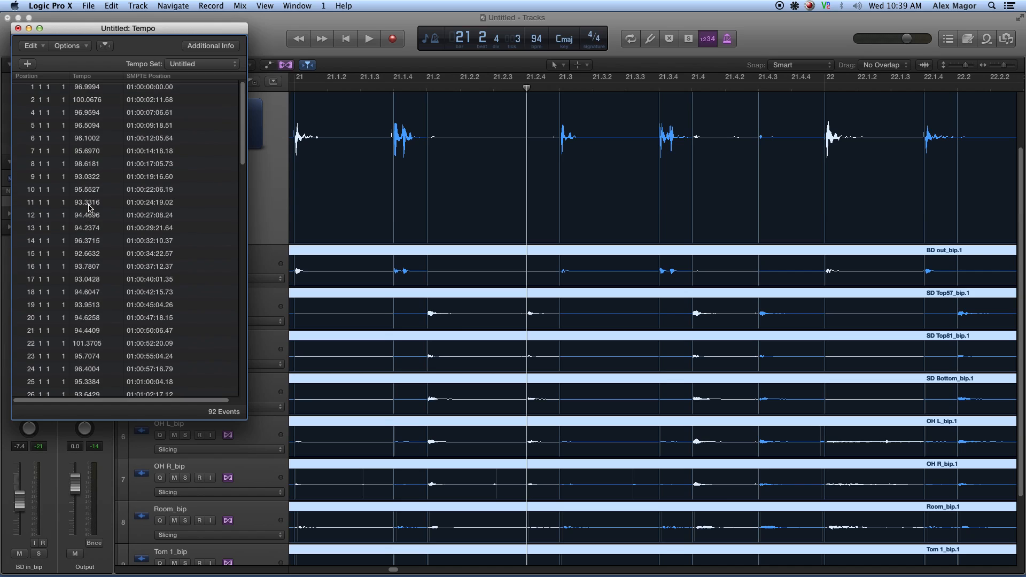
# Delete every tempo event from bar 5 onward and set the bar 4 event to 97 BPM in the Tempo List
pyautogui.keyDown('shift'); pyautogui.click(89, 128); pyautogui.keyUp('shift')
pyautogui.press('Delete')
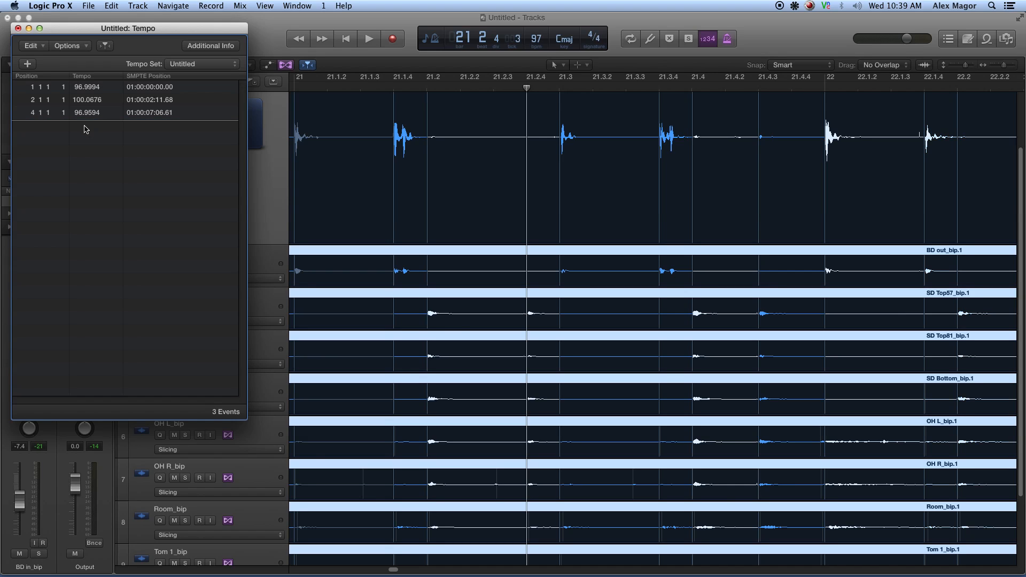
pyautogui.doubleClick(93, 113)
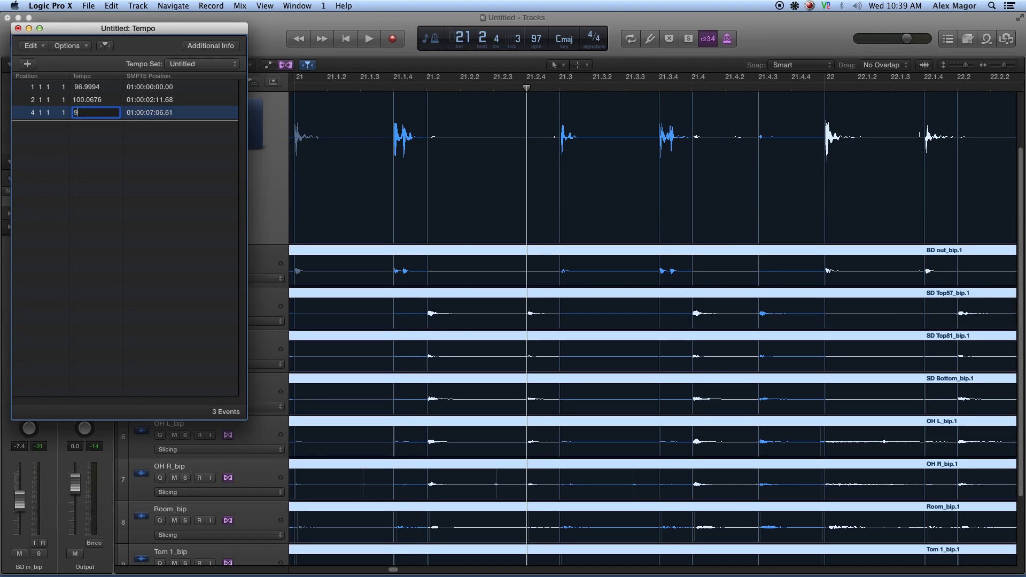
pyautogui.click(17, 28)
# Play the quantized drums from bar 1 to check them against the steady tempo
pyautogui.scroll(2, 414, 140)
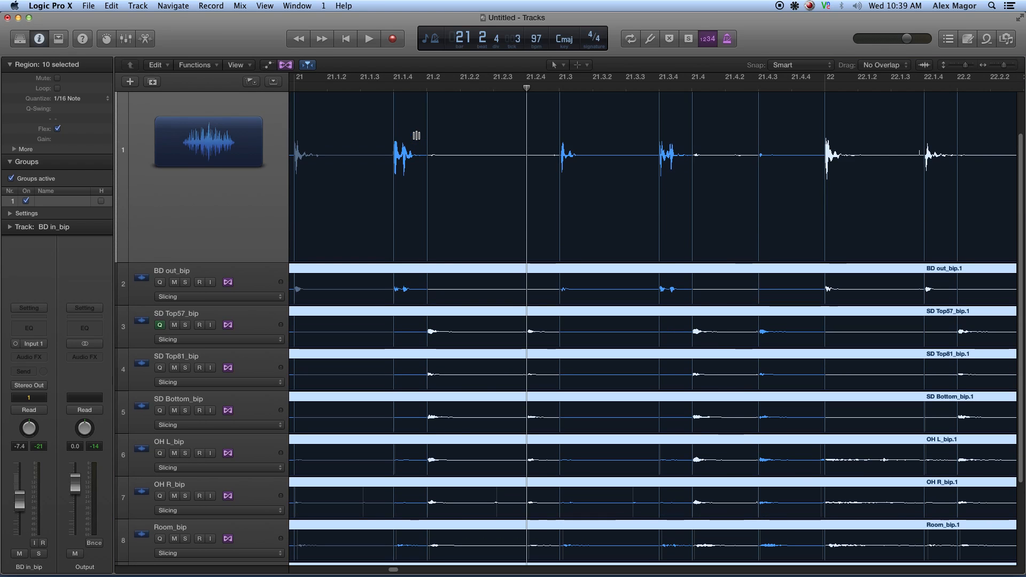
pyautogui.press('z')
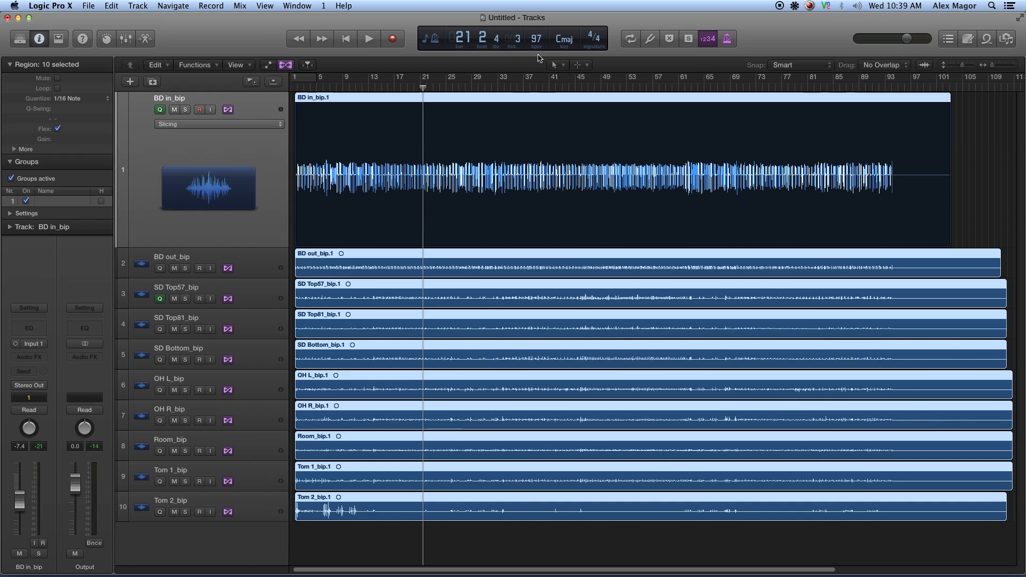
pyautogui.click(381, 89)
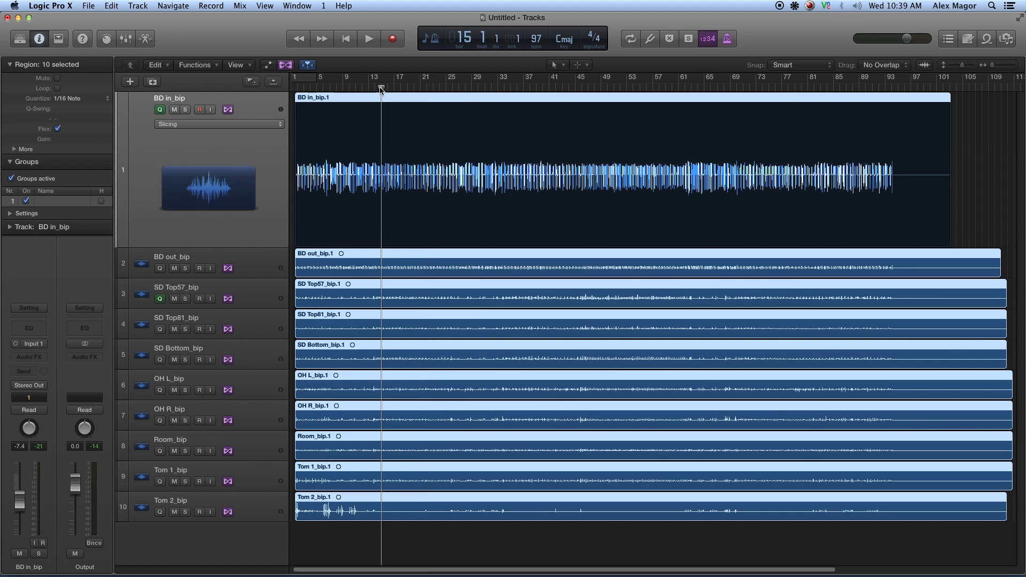
pyautogui.click(297, 88)
pyautogui.press('space')
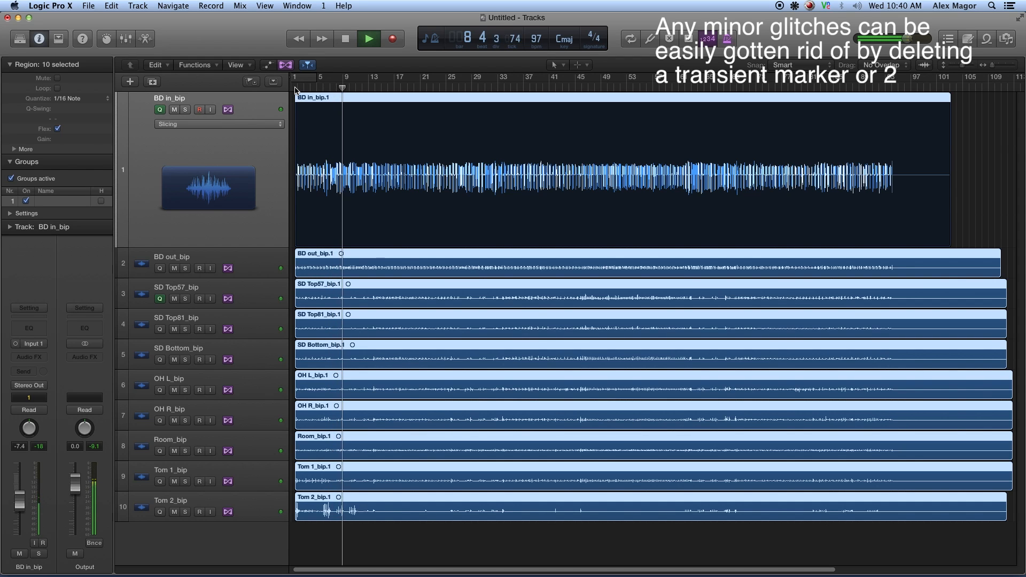
# Examine the BD in_bip flex markers and drum hits up close during playback between bars 9 and 16
pyautogui.press('super+Right')
pyautogui.press('super+Right')
pyautogui.press('super+Right')
pyautogui.press('super+Right')
pyautogui.press('super+Right')
pyautogui.press('super+Right')
pyautogui.press('super+Right')
pyautogui.press('super+Right')
pyautogui.press('super+Right')
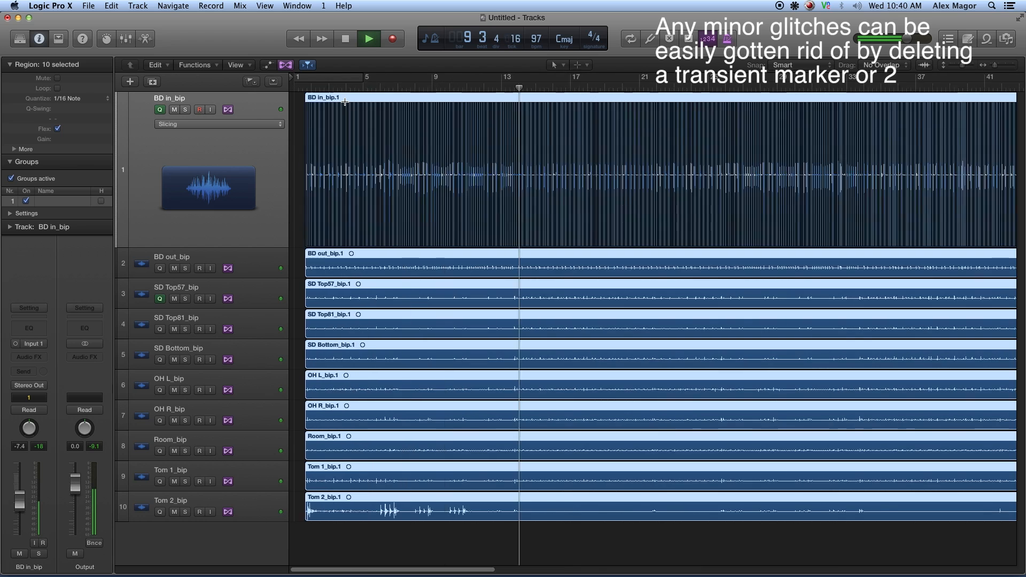
pyautogui.press('super+Right')
pyautogui.press('super+Right')
pyautogui.press('super+Right')
pyautogui.press('super+Right')
pyautogui.press('super+Right')
pyautogui.press('super+Right')
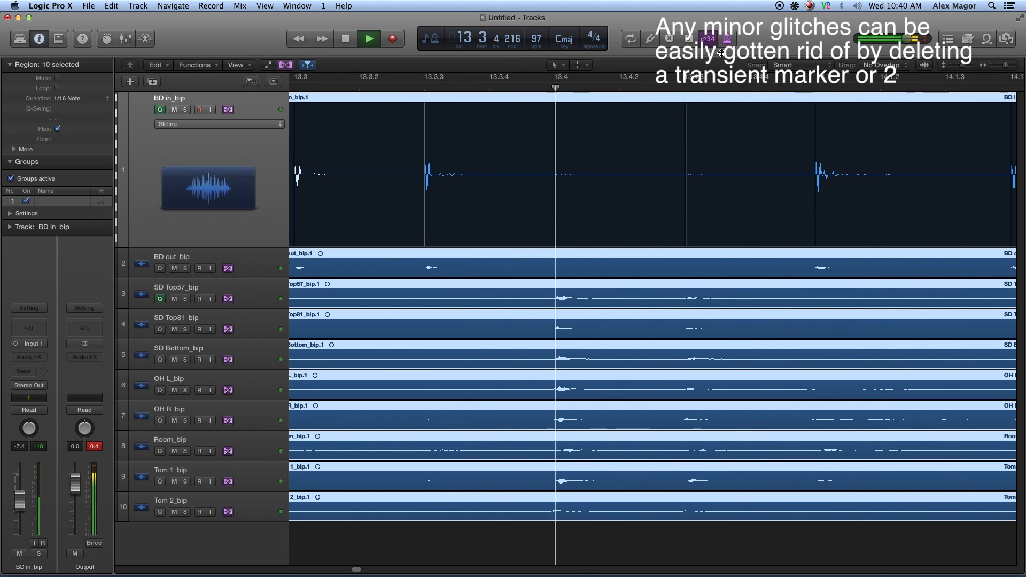
pyautogui.press('space')
pyautogui.press('space')
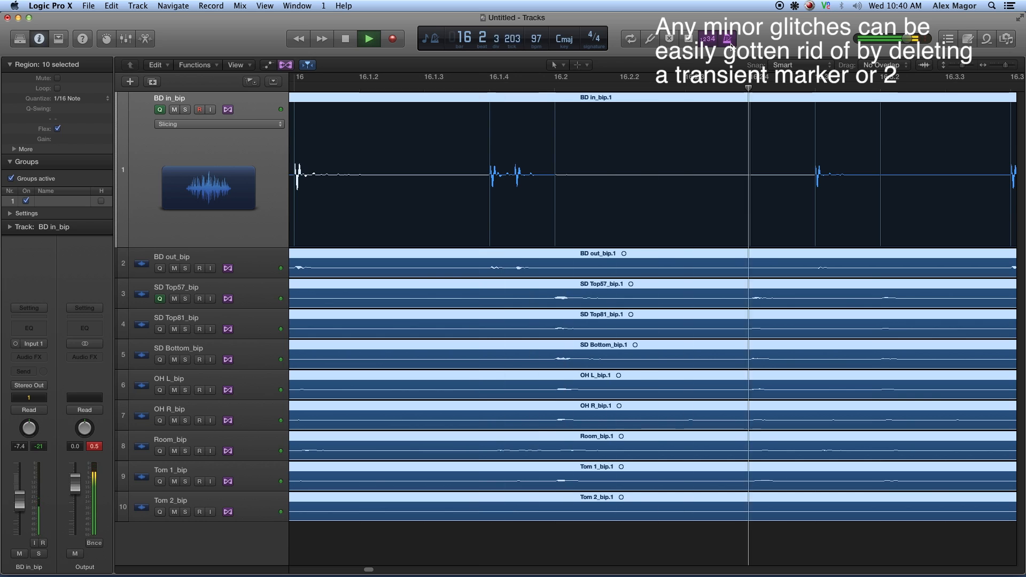
# Examine the quantized drum tracks across the whole song while playback continues from bar 16 into bar 20
pyautogui.press('super+Left')
pyautogui.press('super+Left')
pyautogui.press('super+Left')
pyautogui.press('super+Left')
pyautogui.press('super+Left')
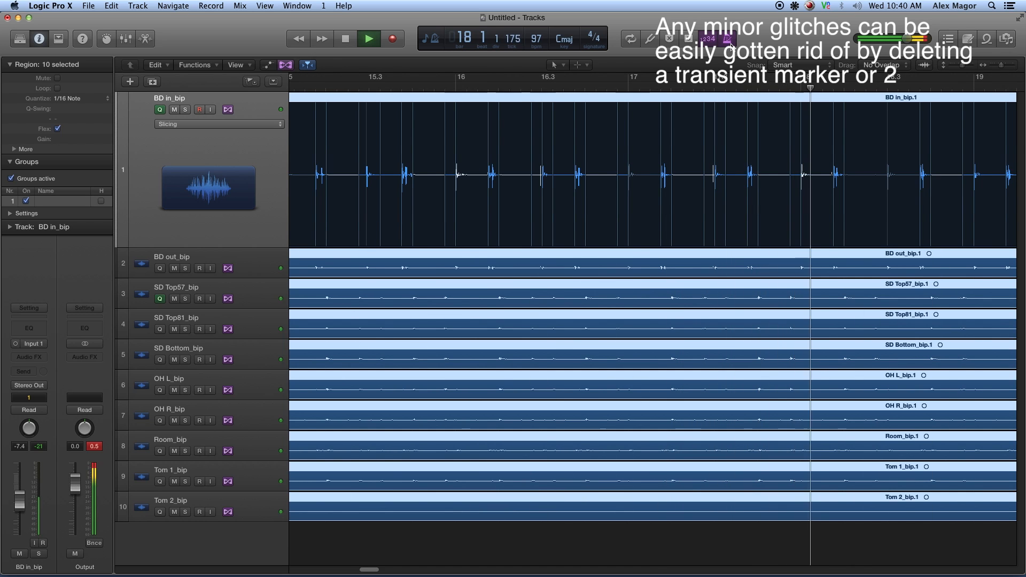
pyautogui.press('super+Left')
pyautogui.press('super+Left')
pyautogui.press('super+Left')
pyautogui.press('super+Left')
pyautogui.press('super+Left')
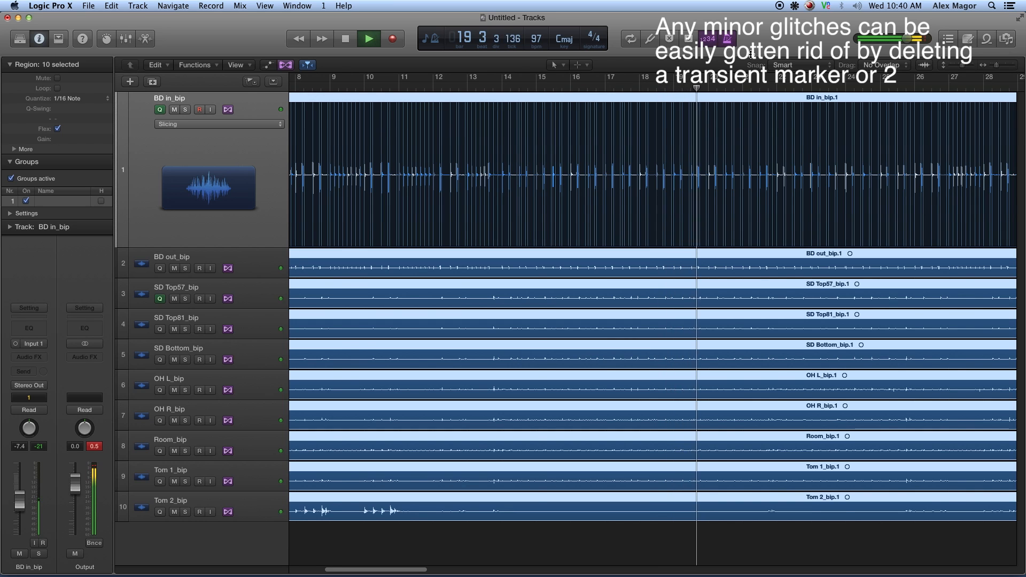
pyautogui.press('z')
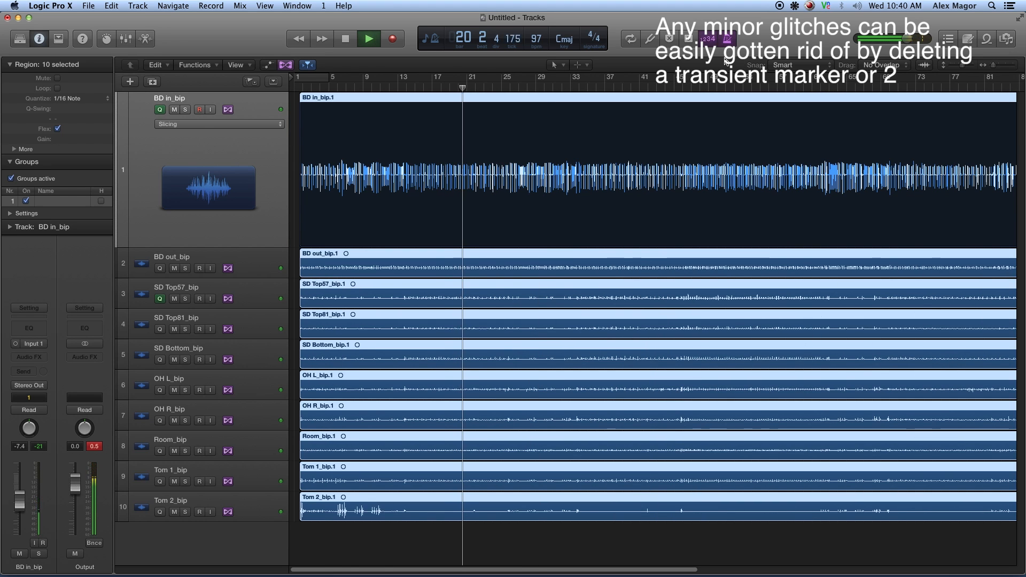